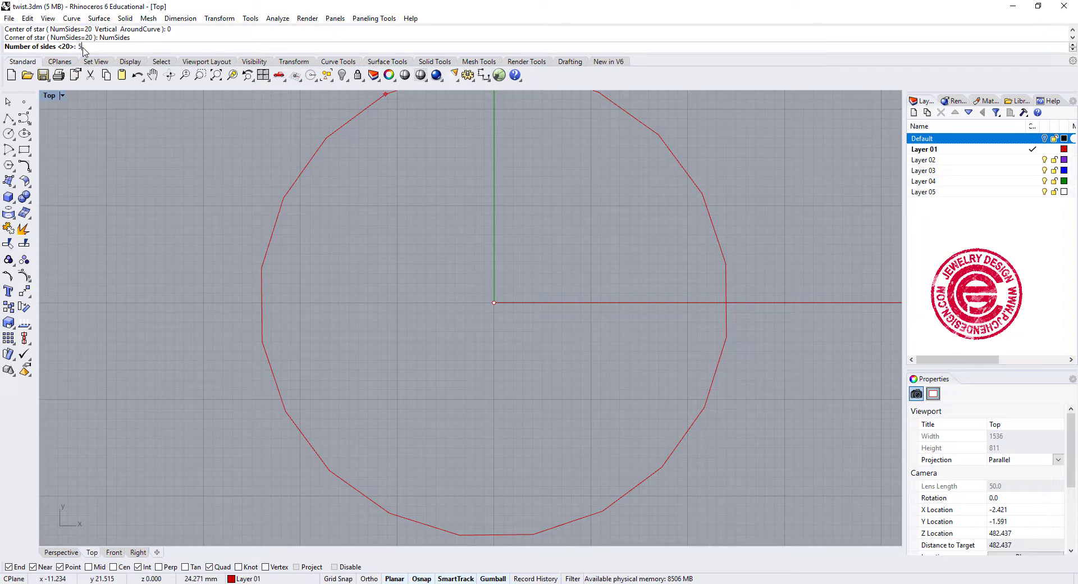
# - Draw a 5-sided star centred at the origin, with one point on the vertical axis and a second radius of about 4.4 mm
pyautogui.press('Return')
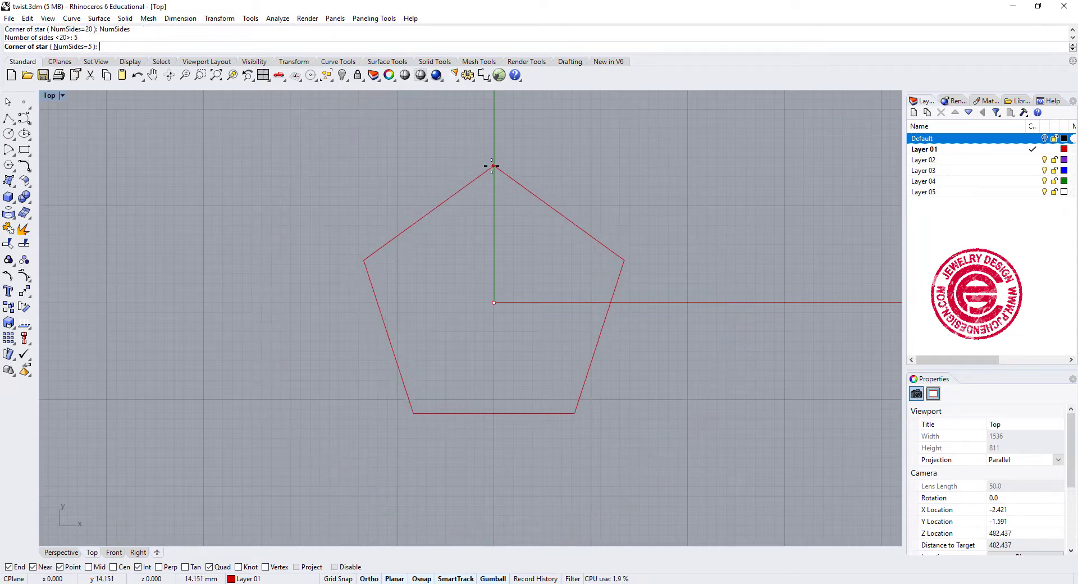
pyautogui.click(494, 217)
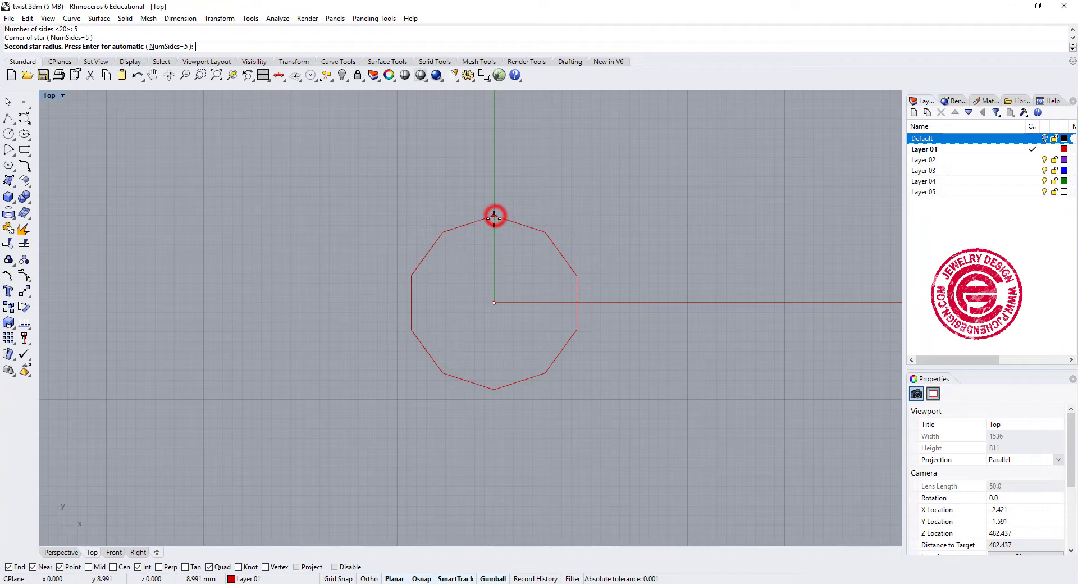
pyautogui.click(491, 260)
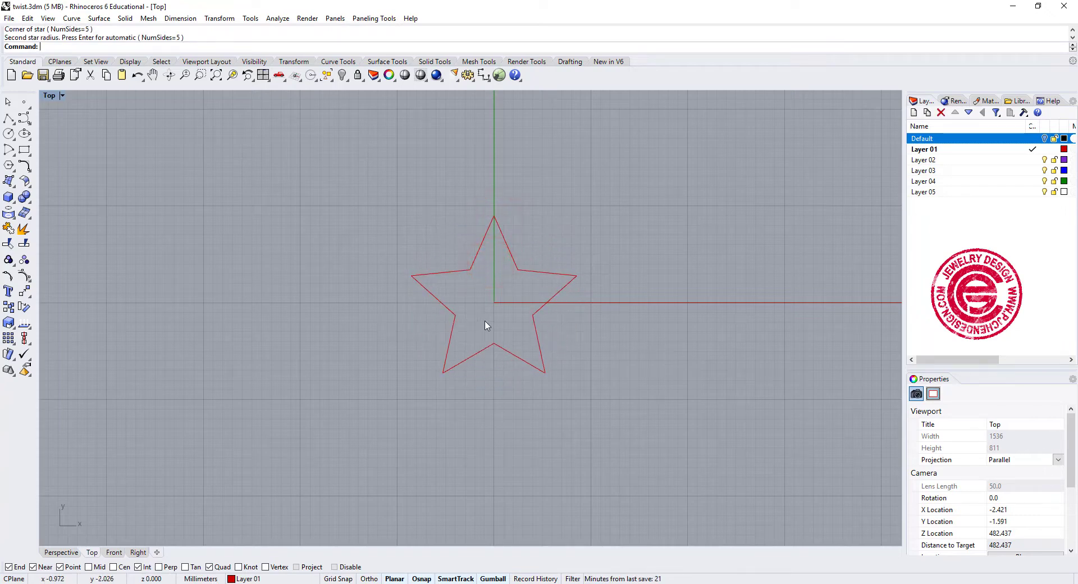
# - Round all corners of the five-pointed star with Fillet Corners at a radius of 1.5 mm
pyautogui.scroll(4, 505, 289)
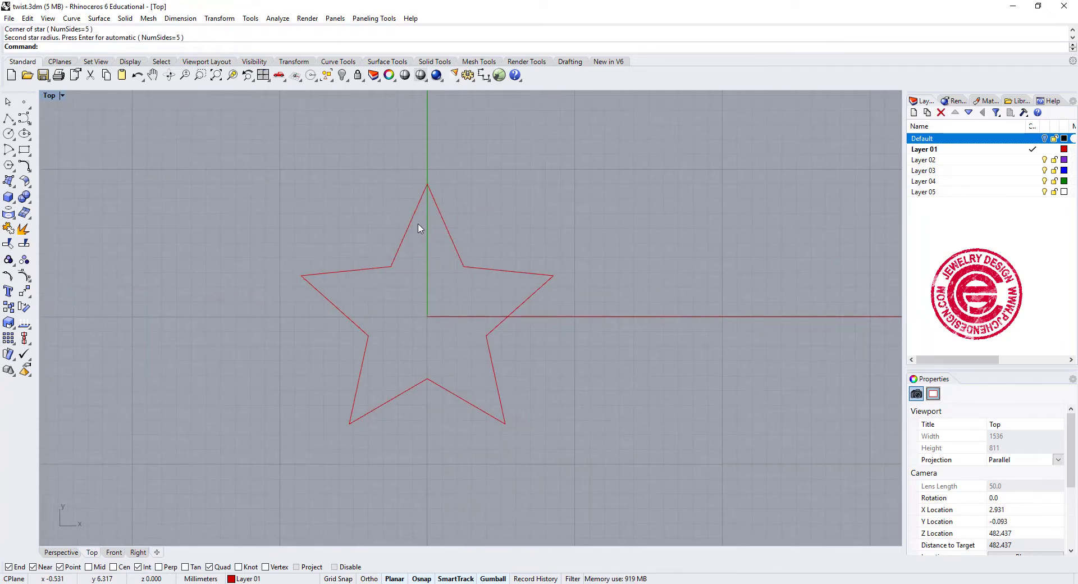
pyautogui.click(23, 169)
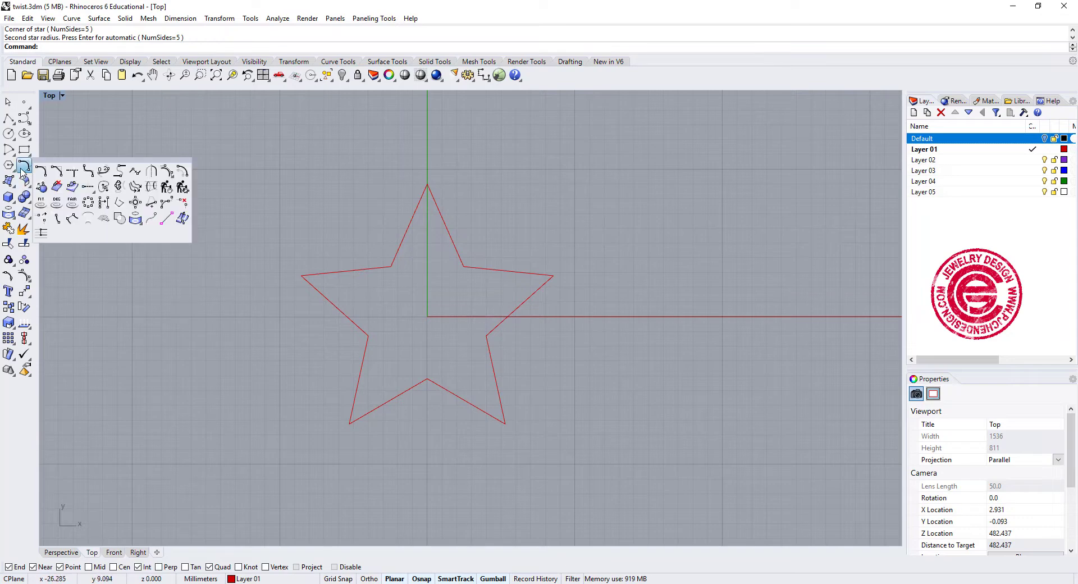
pyautogui.click(90, 170)
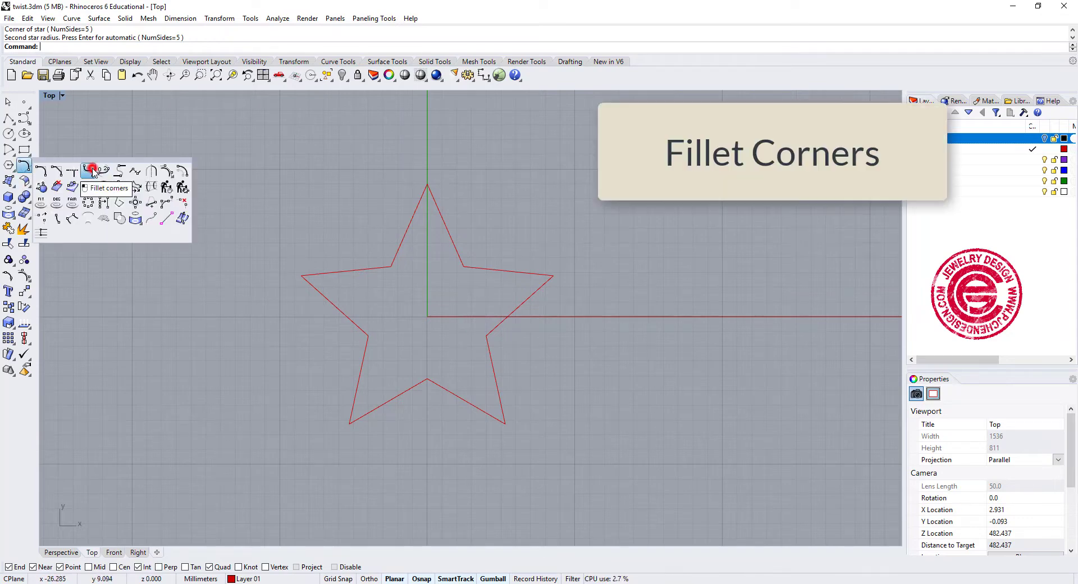
pyautogui.click(445, 224)
pyautogui.rightClick(472, 198)
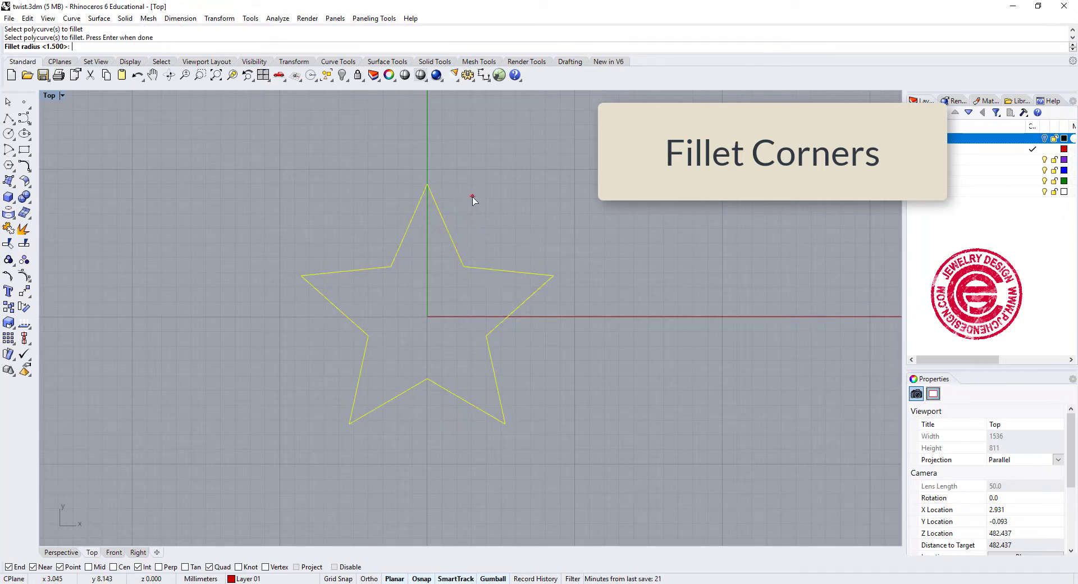
pyautogui.rightClick(471, 198)
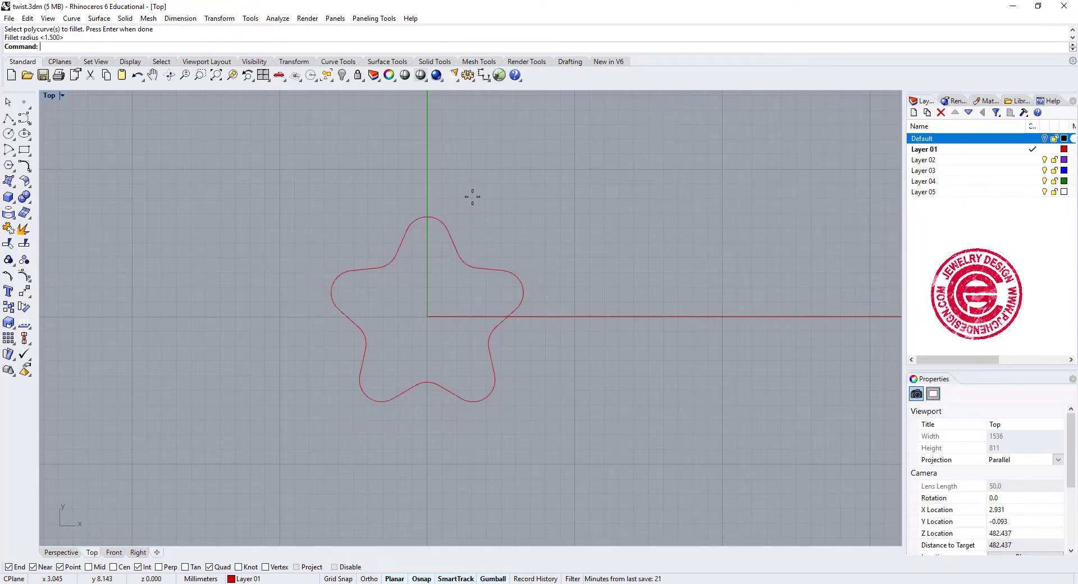
# - Extrude the rounded star curve straight upward with the planar curve extrusion command
pyautogui.moveTo(522, 243); pyautogui.dragTo(539, 216, button='right')
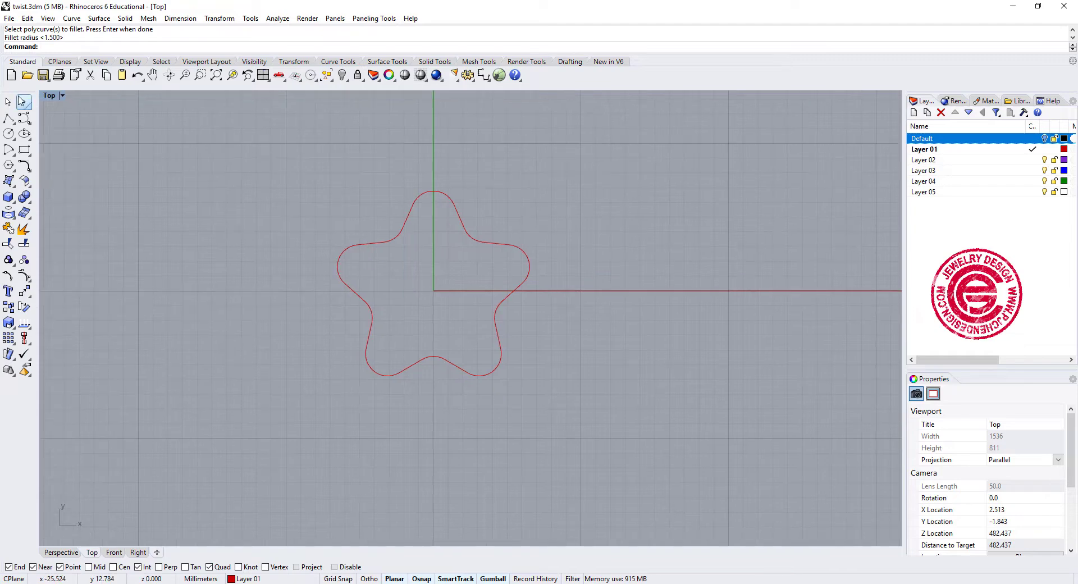
pyautogui.doubleClick(49, 95)
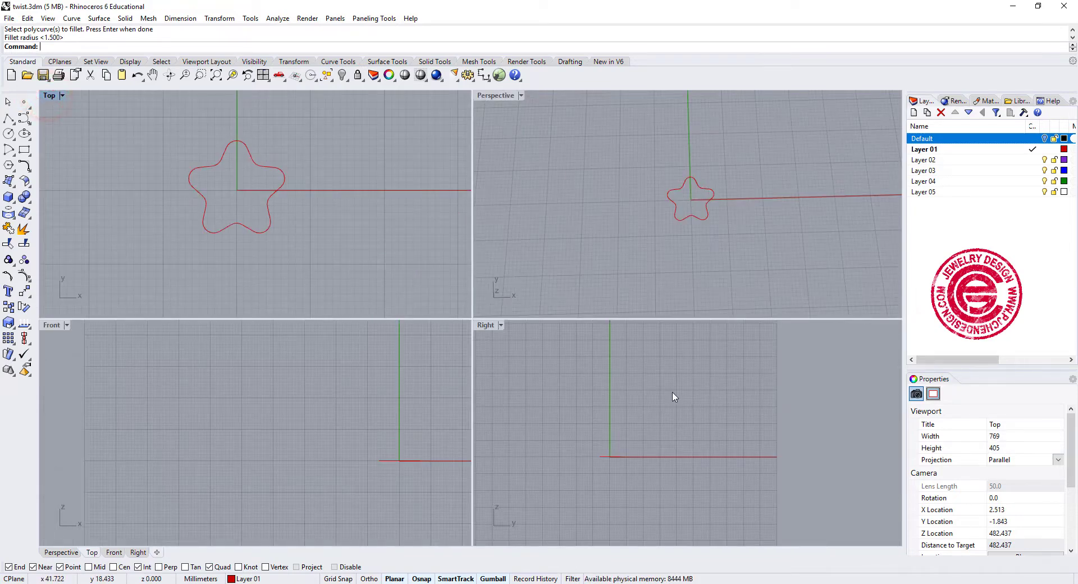
pyautogui.click(723, 202)
pyautogui.moveTo(723, 202); pyautogui.dragTo(662, 208, button='right')
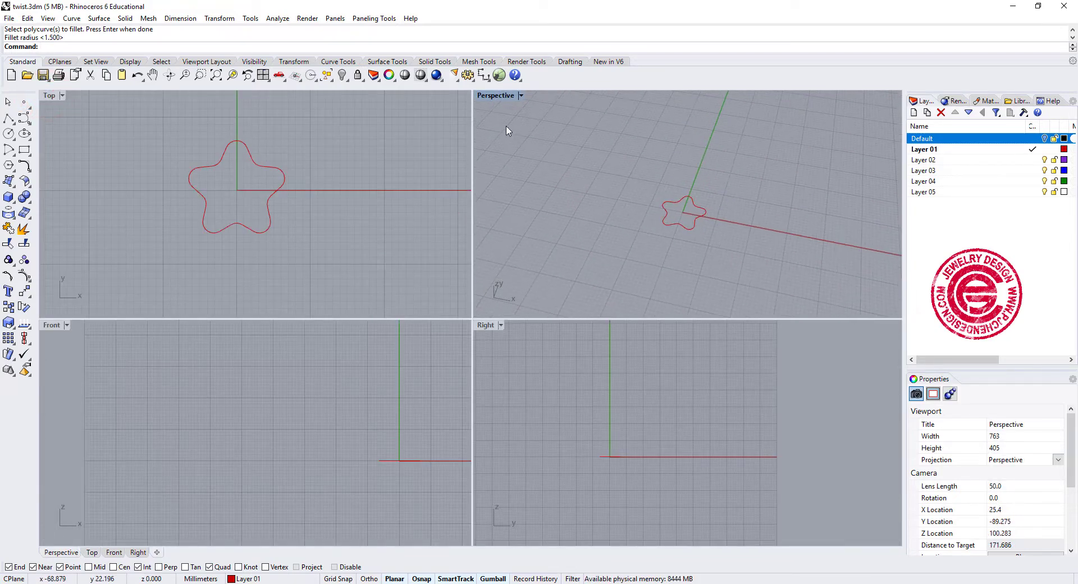
pyautogui.doubleClick(497, 95)
pyautogui.scroll(6, 489, 344)
pyautogui.keyDown('shift'); pyautogui.moveTo(517, 341); pyautogui.dragTo(555, 273, button='right'); pyautogui.keyUp('shift')
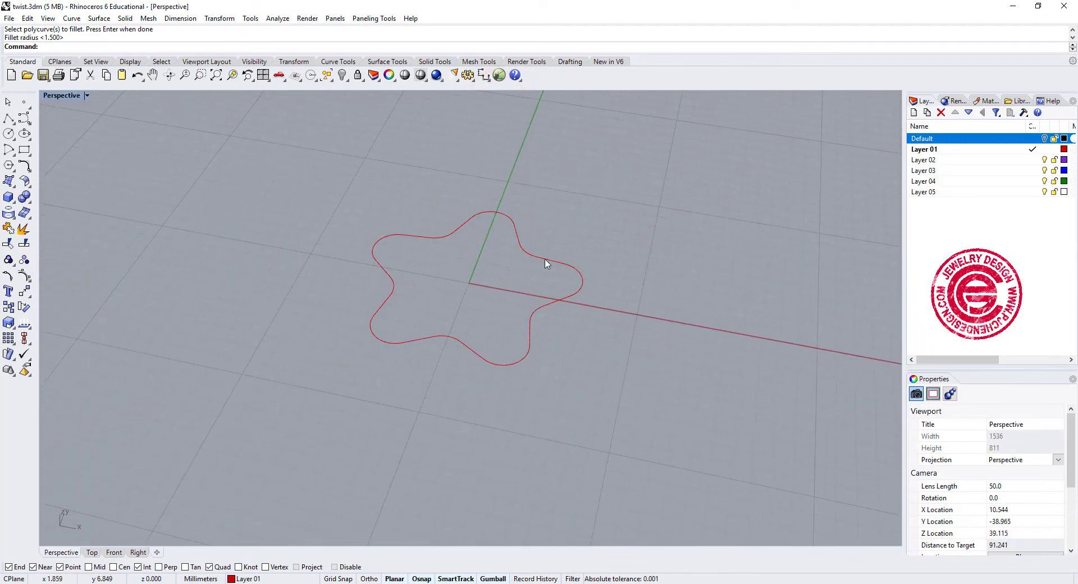
pyautogui.click(557, 300)
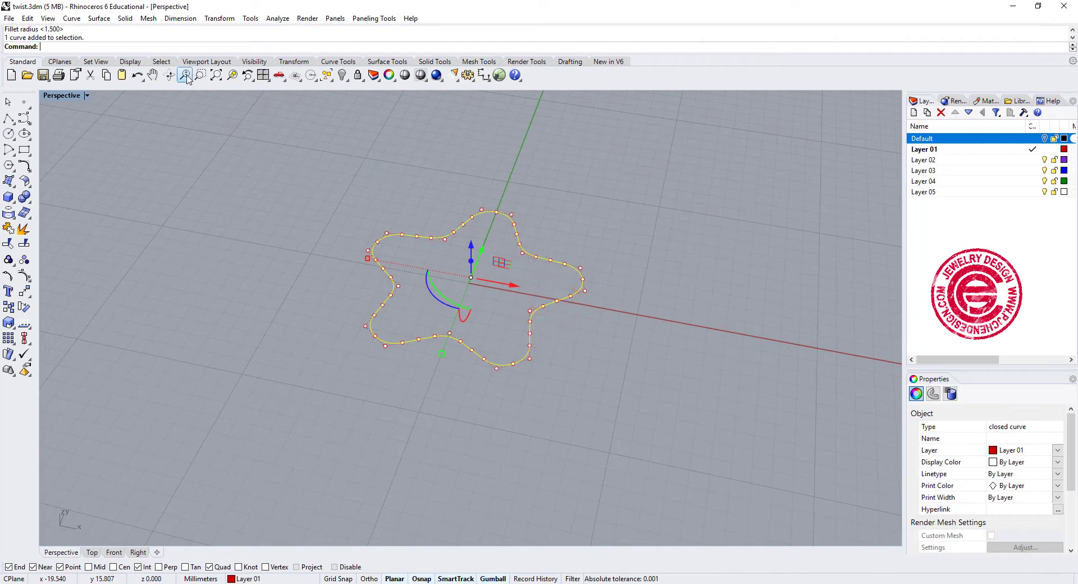
pyautogui.click(125, 19)
pyautogui.moveTo(205, 222)
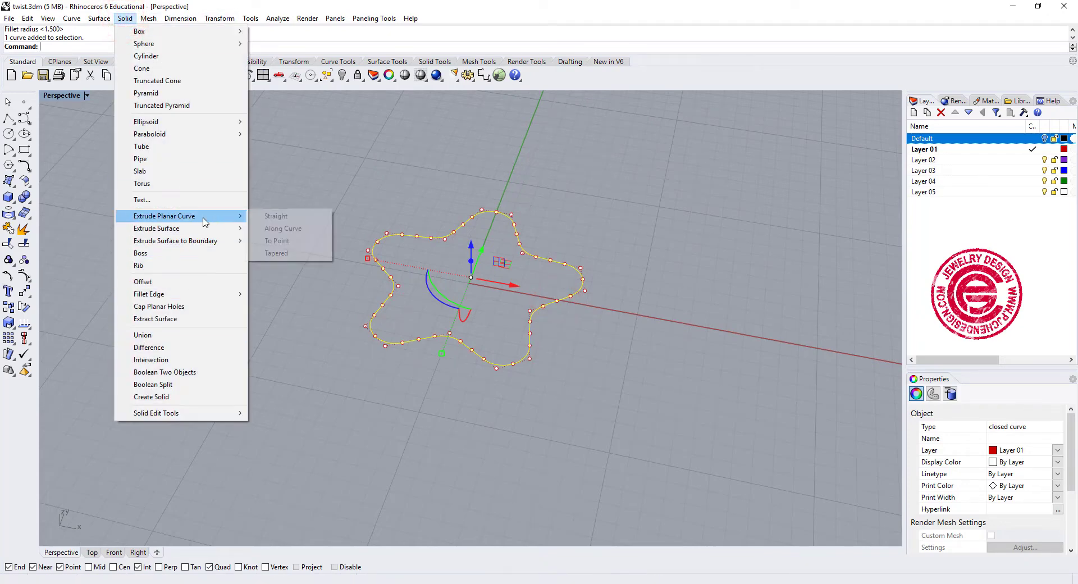
pyautogui.click(275, 216)
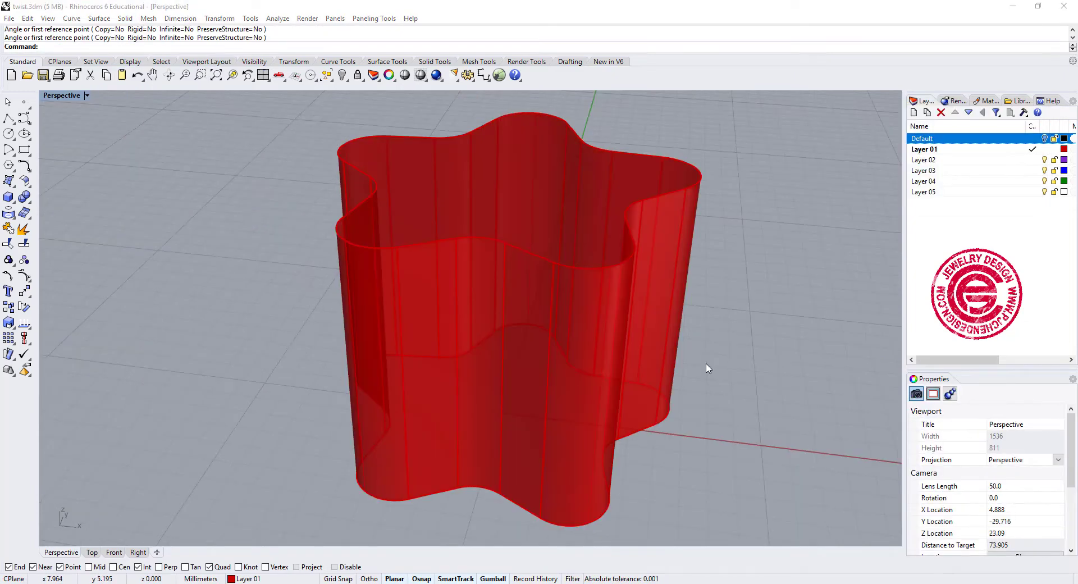
# - Begin a Twist of the extruded star, setting a vertical twist axis from the origin up to about 12 mm
pyautogui.moveTo(495, 288)
pyautogui.mouseDown(button='right')
pyautogui.moveTo(527, 298)
pyautogui.moveTo(503, 280)
pyautogui.mouseUp(button='right')
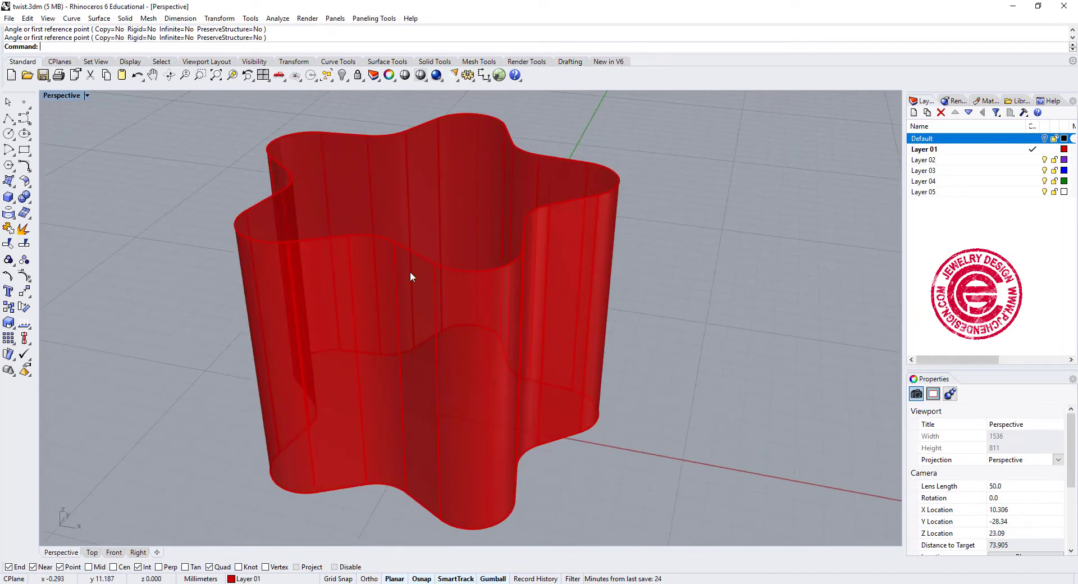
pyautogui.click(25, 291)
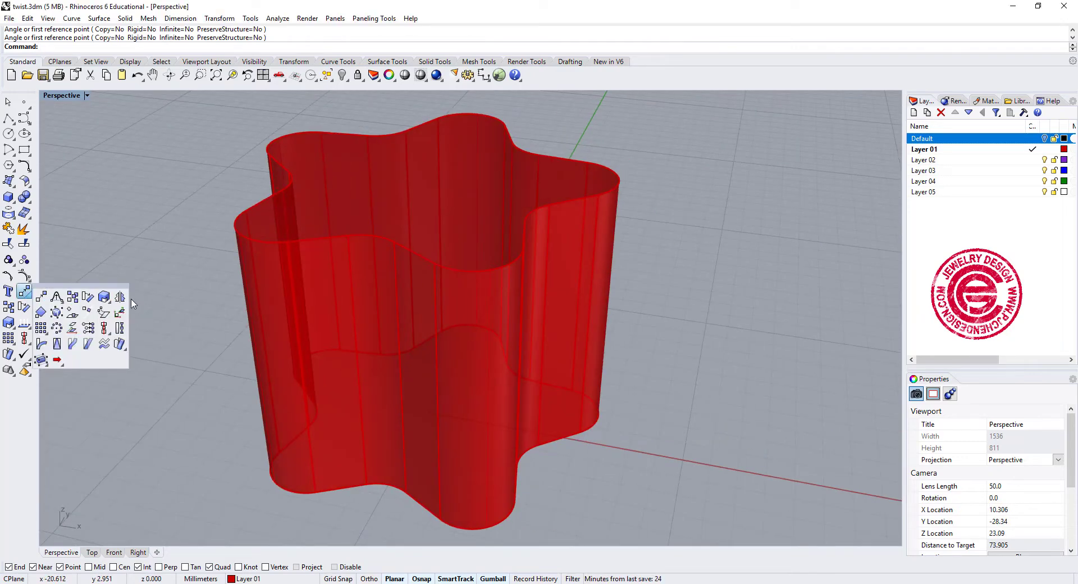
pyautogui.click(119, 327)
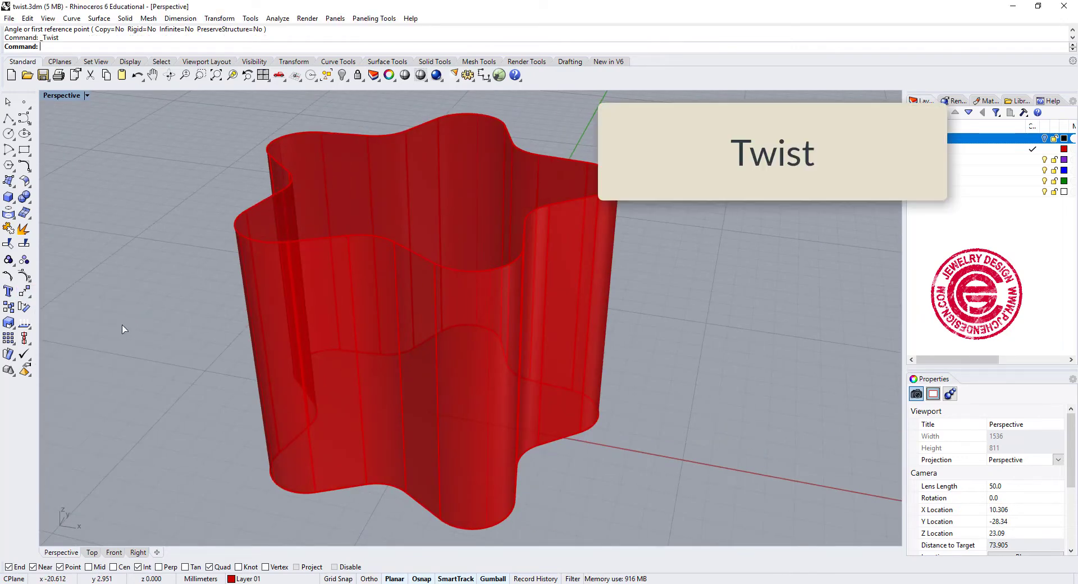
pyautogui.click(501, 319)
pyautogui.press('Return')
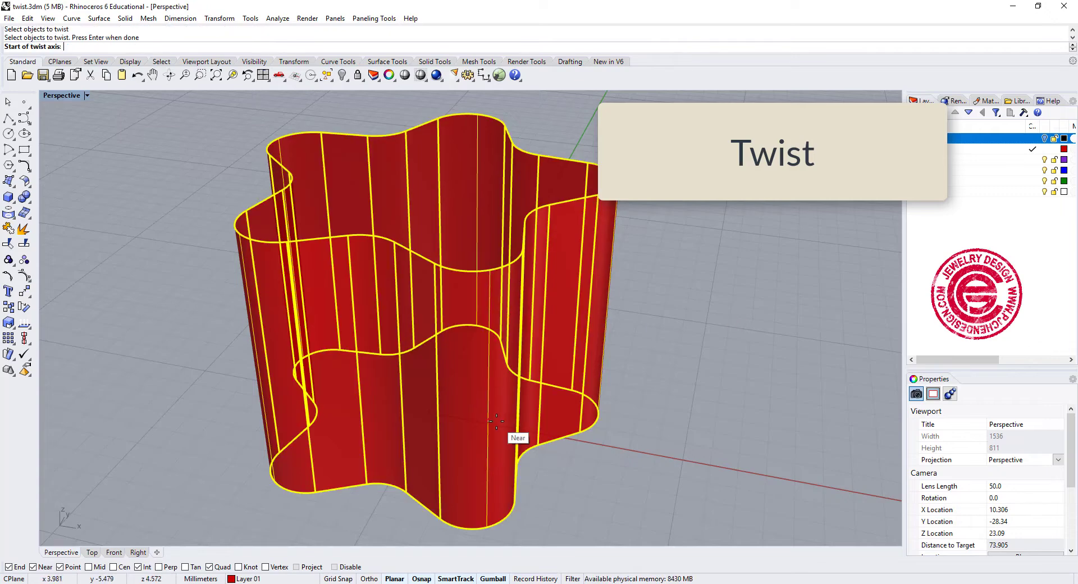
pyautogui.write('0')
pyautogui.press('Return')
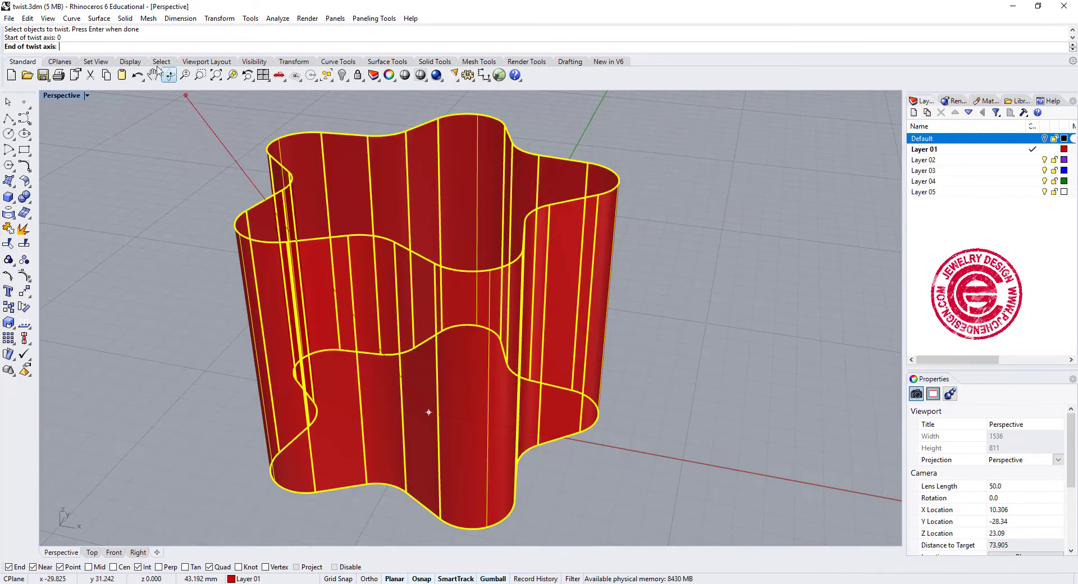
pyautogui.doubleClick(67, 98)
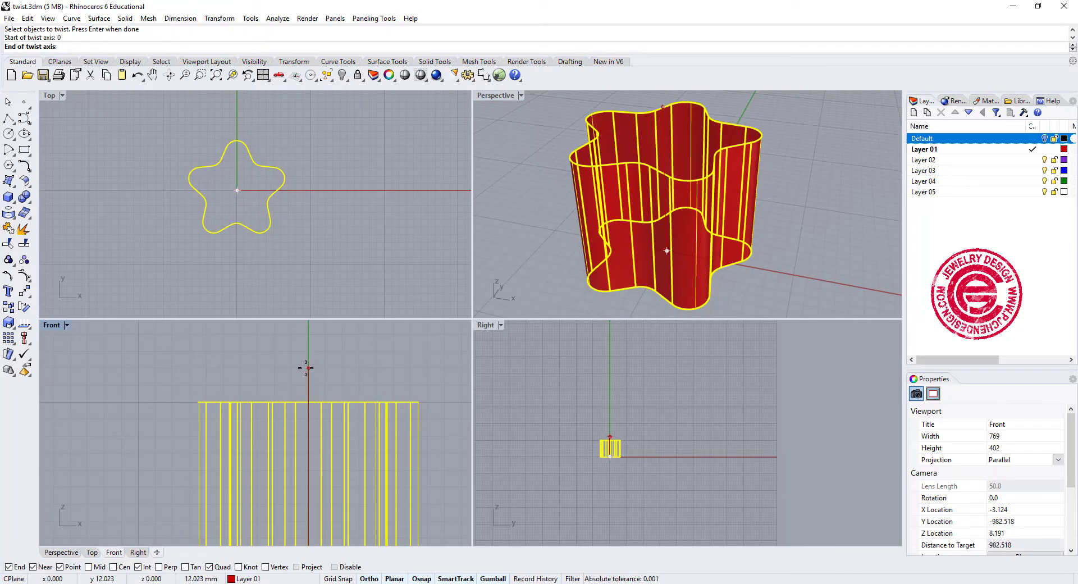
pyautogui.click(307, 368)
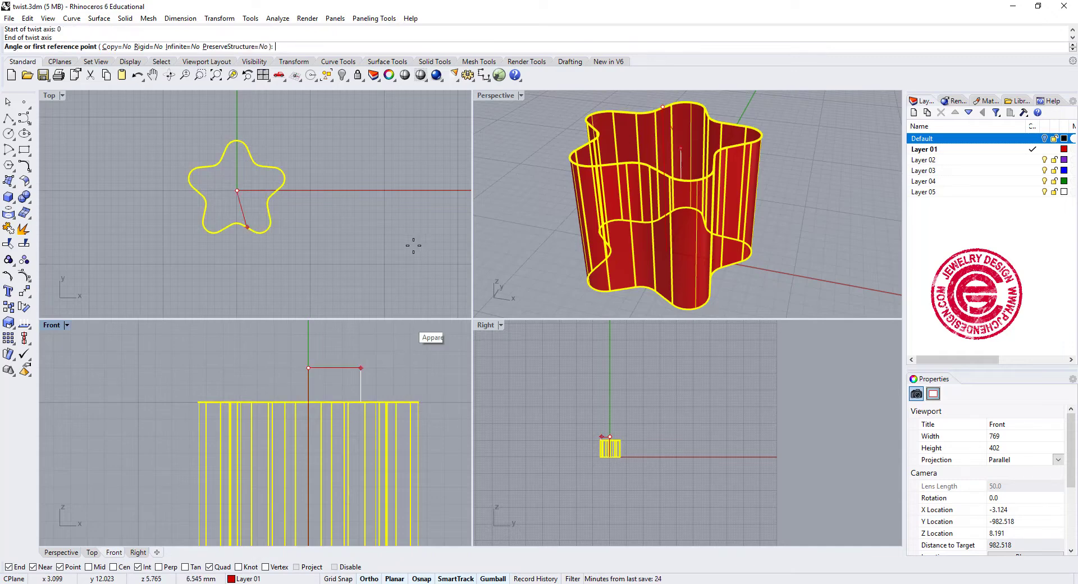
# - Twist the extruded star by 90 degrees, picking reference points on the X axis and the Y axis
pyautogui.click(314, 190)
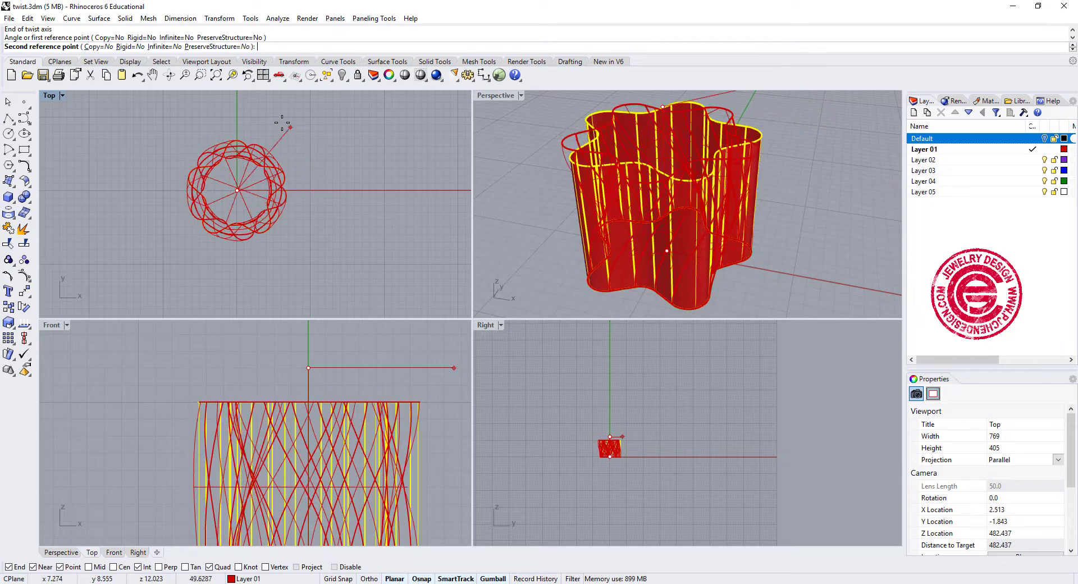
pyautogui.press('shift')
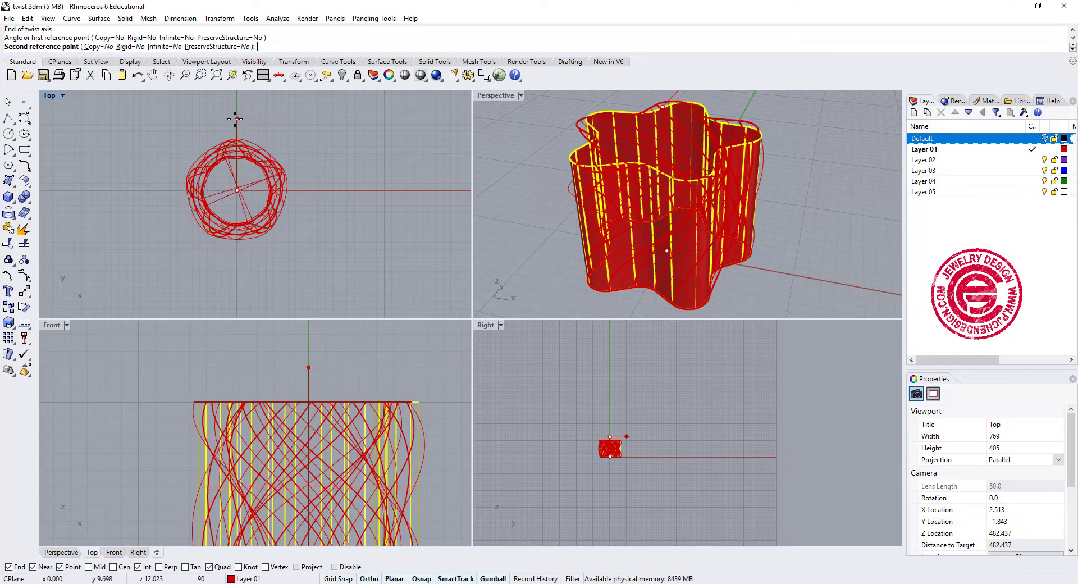
pyautogui.click(236, 111)
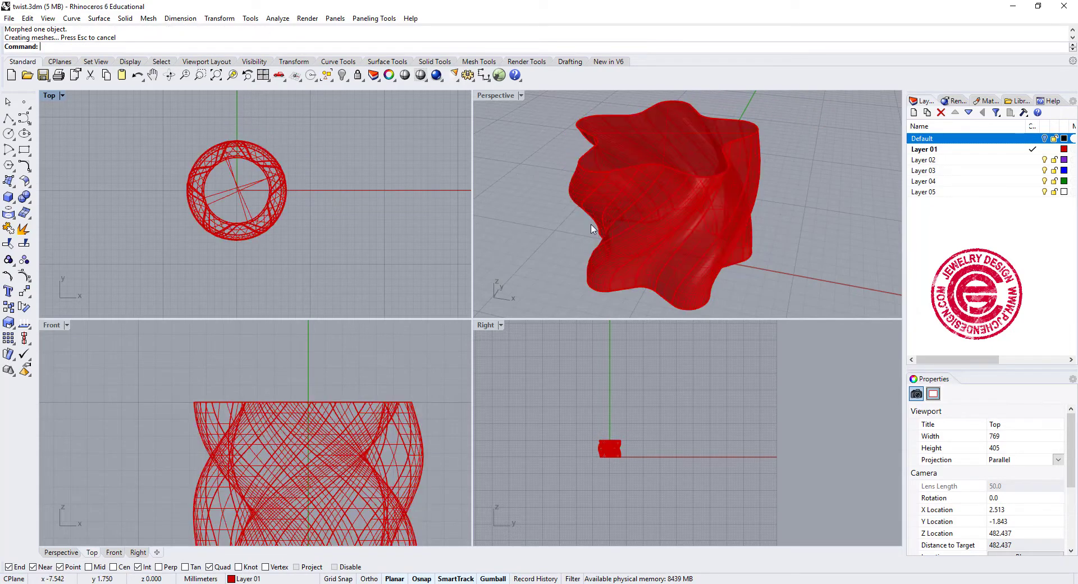
pyautogui.moveTo(539, 224); pyautogui.dragTo(627, 221, button='right')
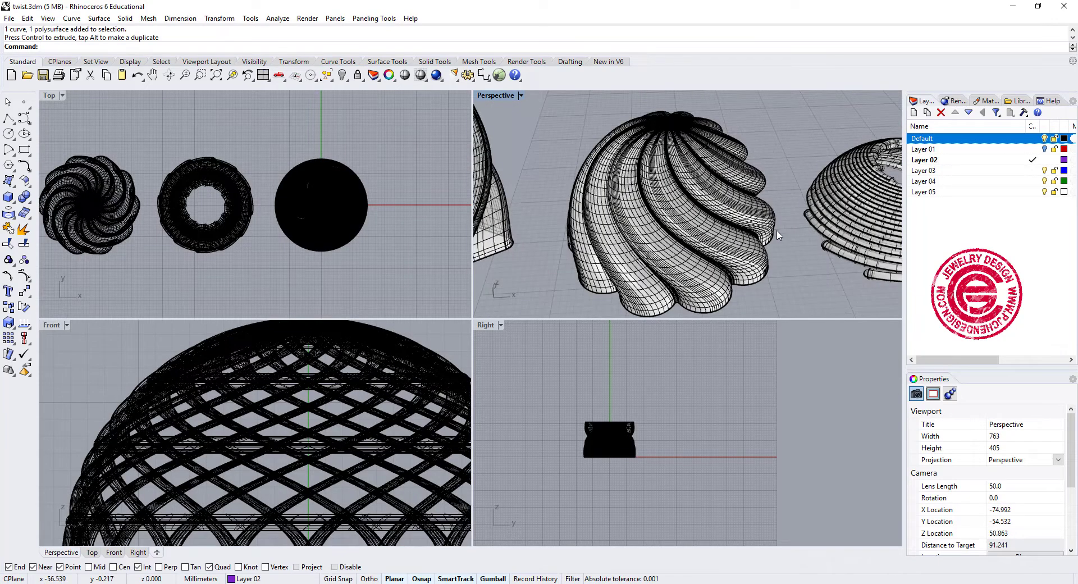
# - Hide the Default layer and draw a 12-sided star centred at the origin, with radii of about 7.2 mm and 5.1 mm
pyautogui.click(1044, 138)
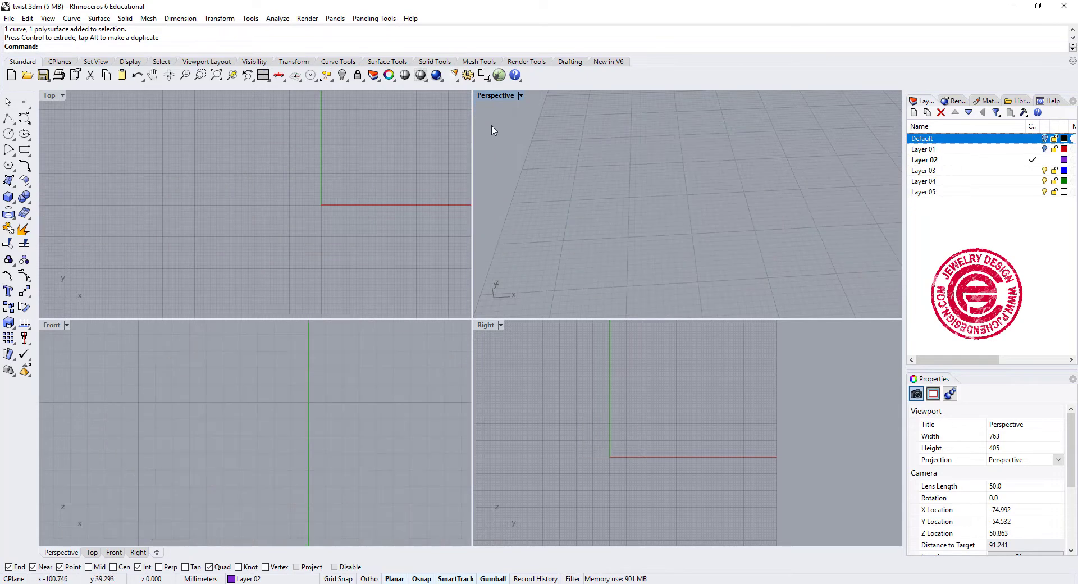
pyautogui.moveTo(327, 216); pyautogui.dragTo(219, 203, button='right')
pyautogui.scroll(-4, 184, 190)
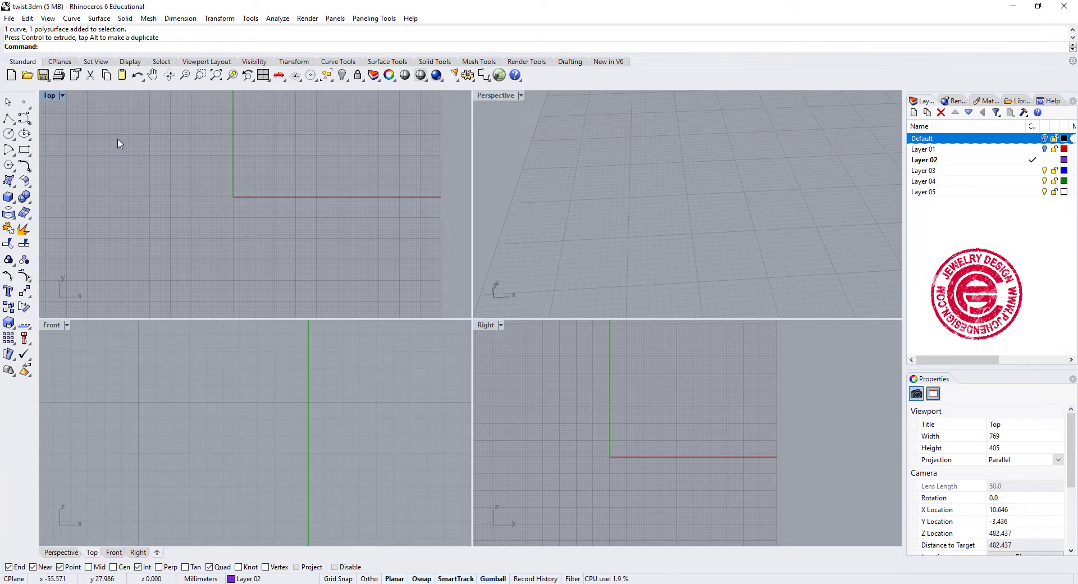
pyautogui.click(14, 167)
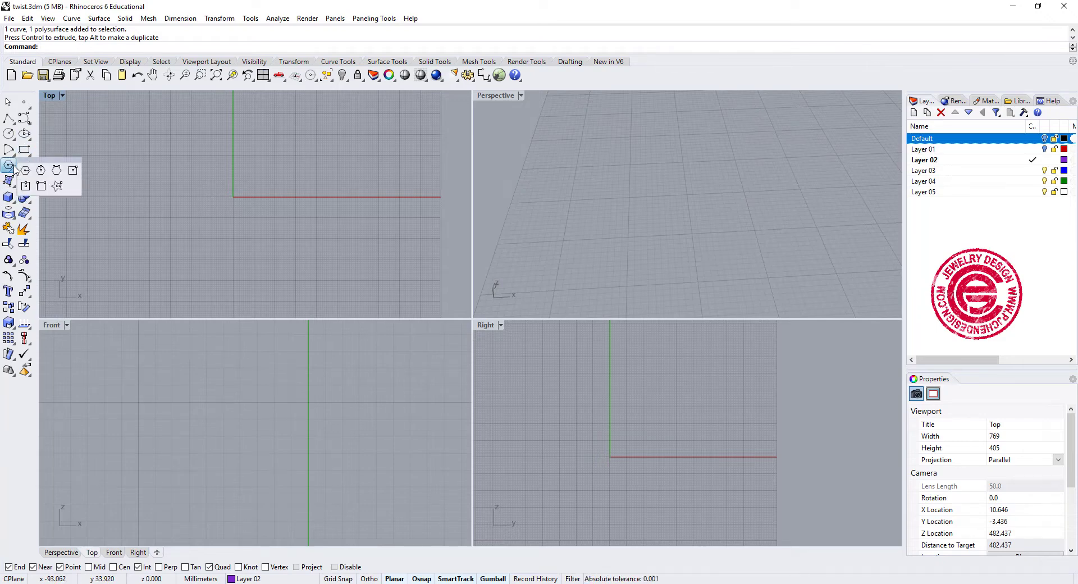
pyautogui.click(57, 186)
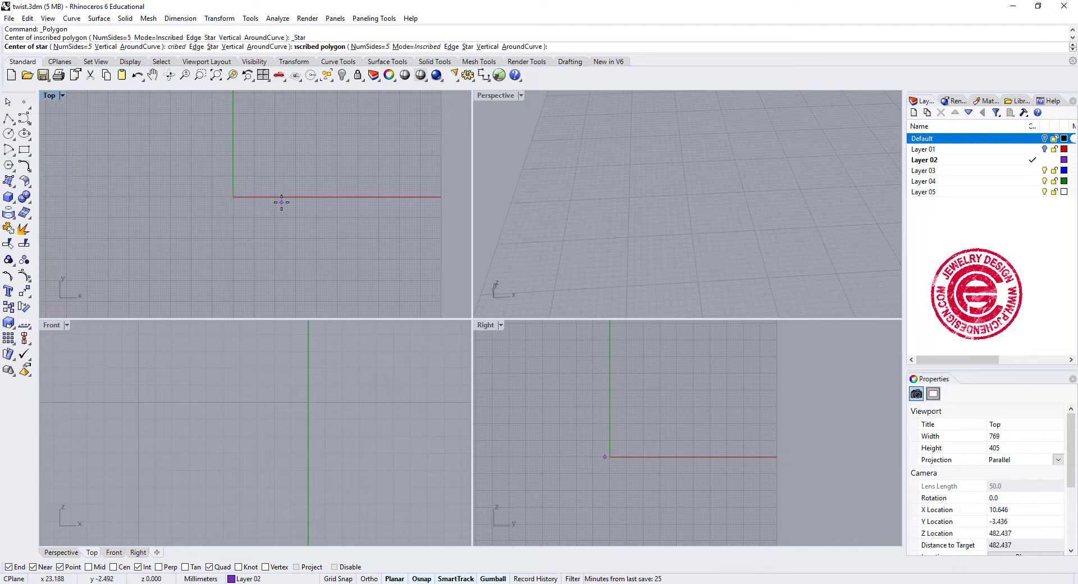
pyautogui.write('0')
pyautogui.press('Return')
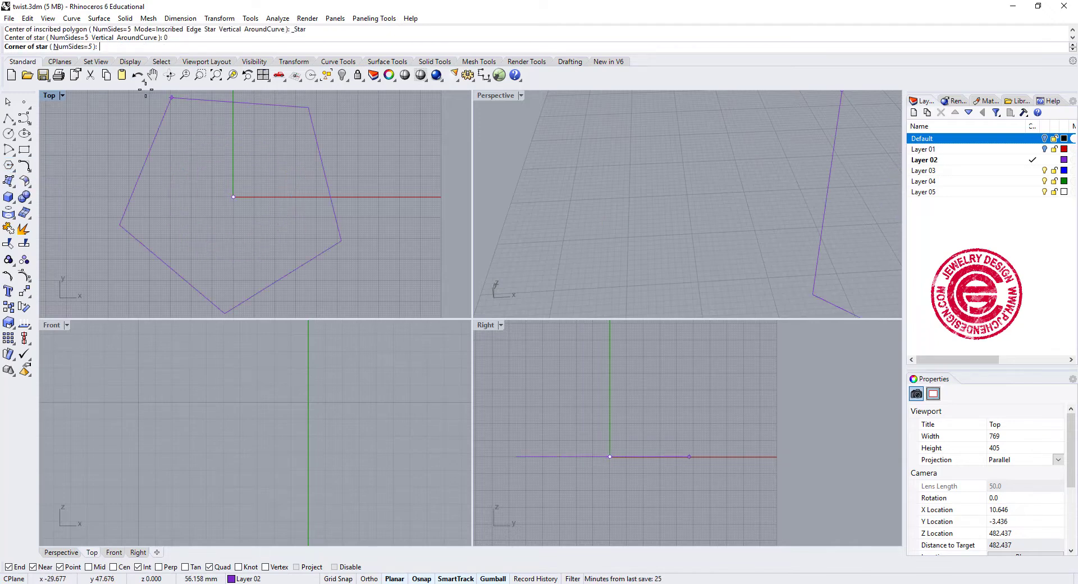
pyautogui.click(74, 46)
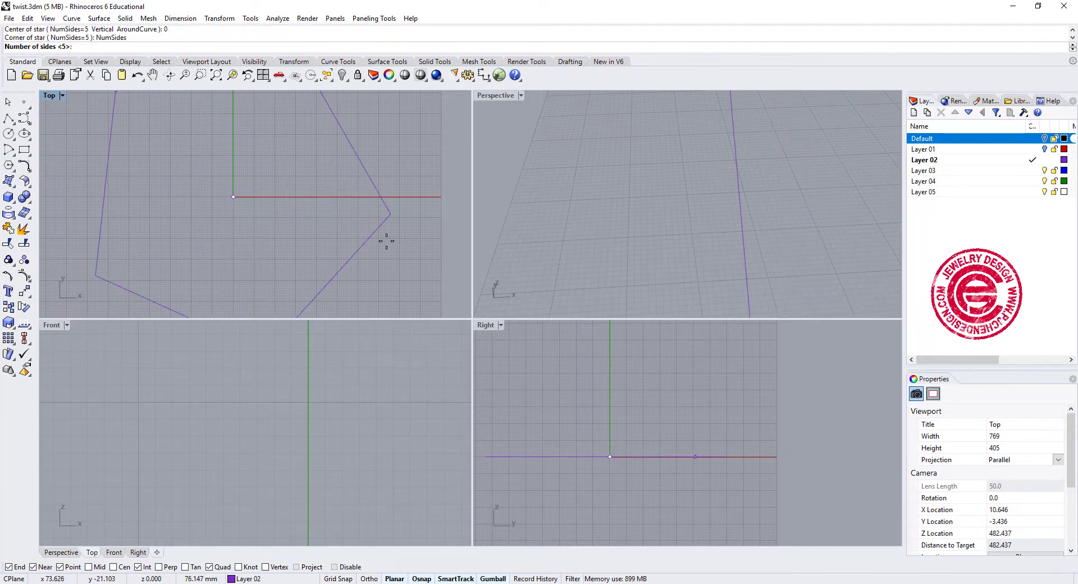
pyautogui.write('12')
pyautogui.press('Return')
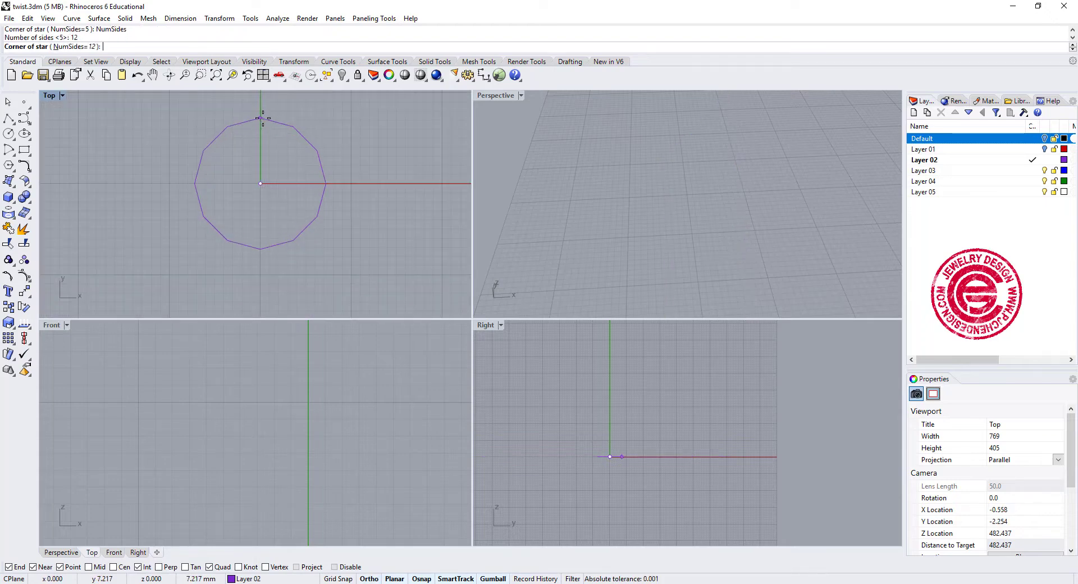
pyautogui.click(261, 118)
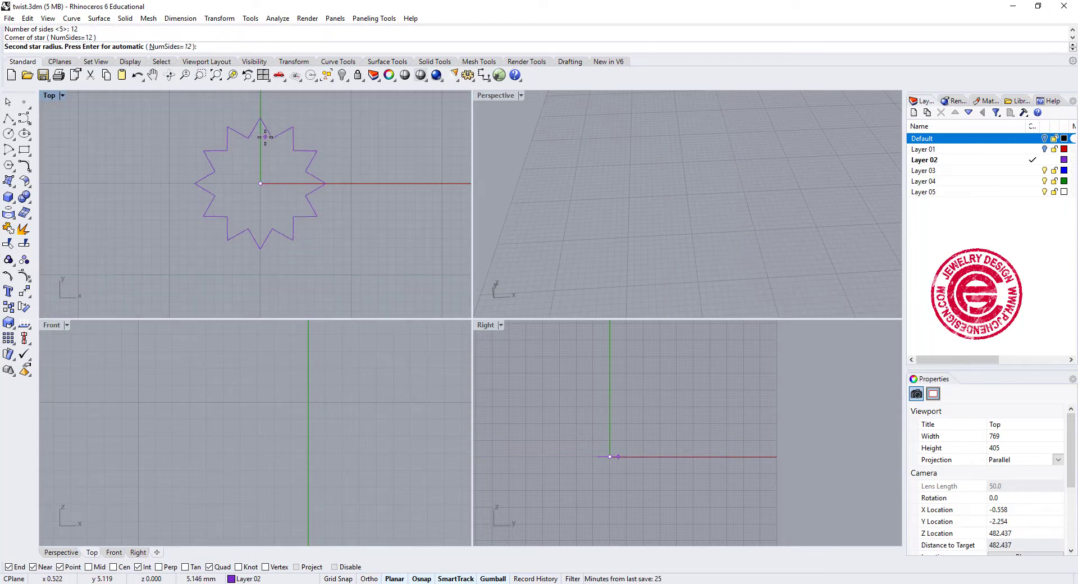
pyautogui.click(265, 136)
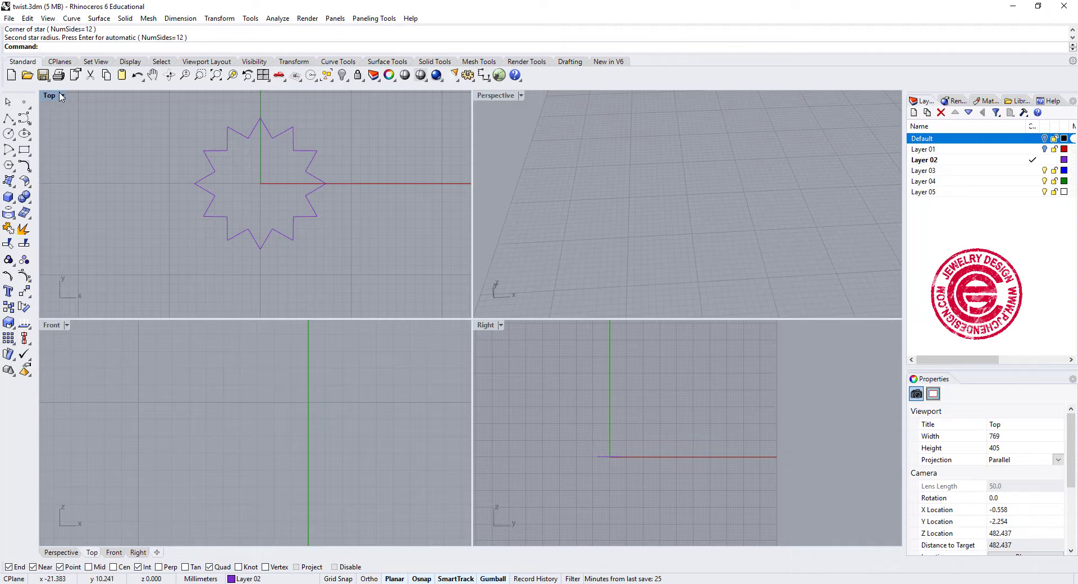
# - Fillet all corners of the 12-sided star curve with a radius of 1 mm in the enlarged Top view
pyautogui.doubleClick(49, 95)
pyautogui.scroll(2, 419, 232)
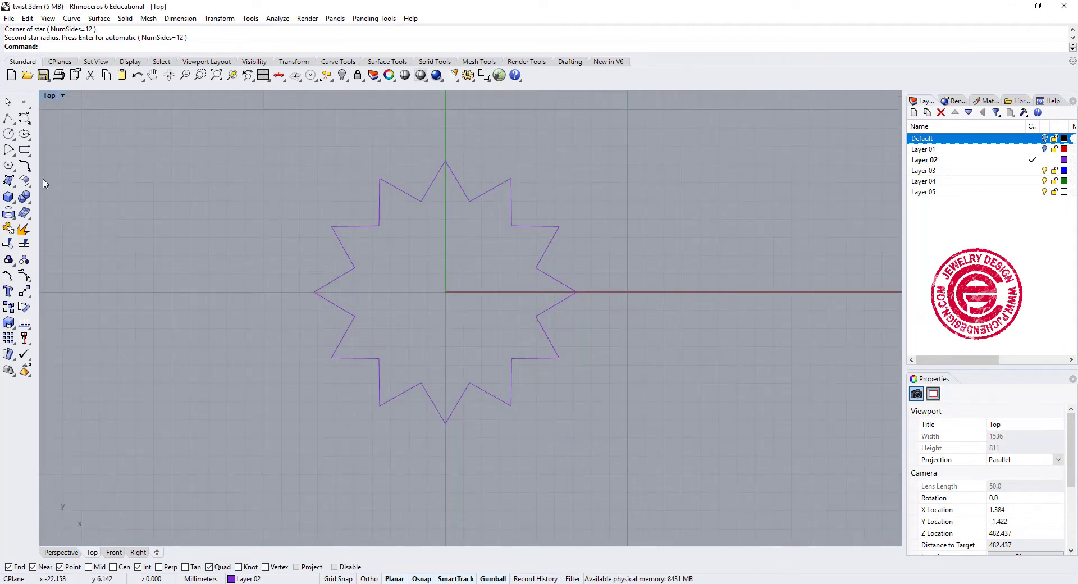
pyautogui.click(27, 169)
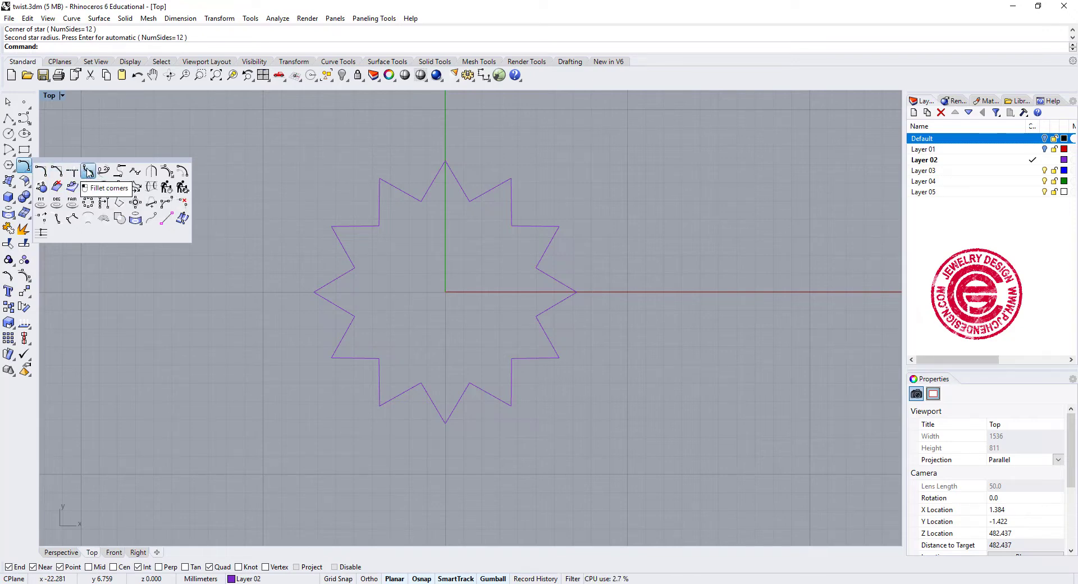
pyautogui.click(88, 171)
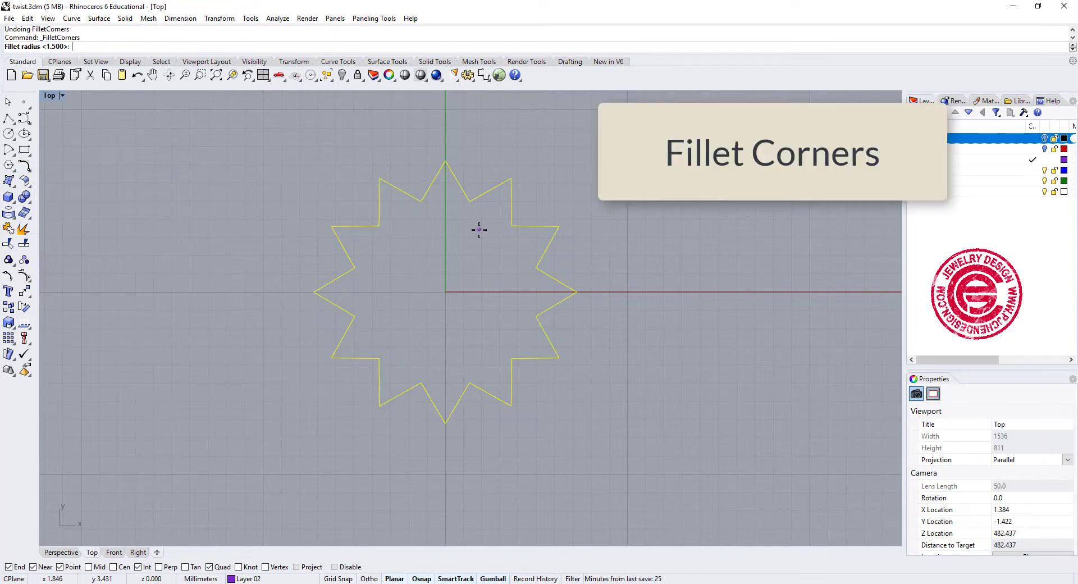
pyautogui.write('1')
pyautogui.press('Return')
pyautogui.press('Return')
pyautogui.scroll(2, 463, 203)
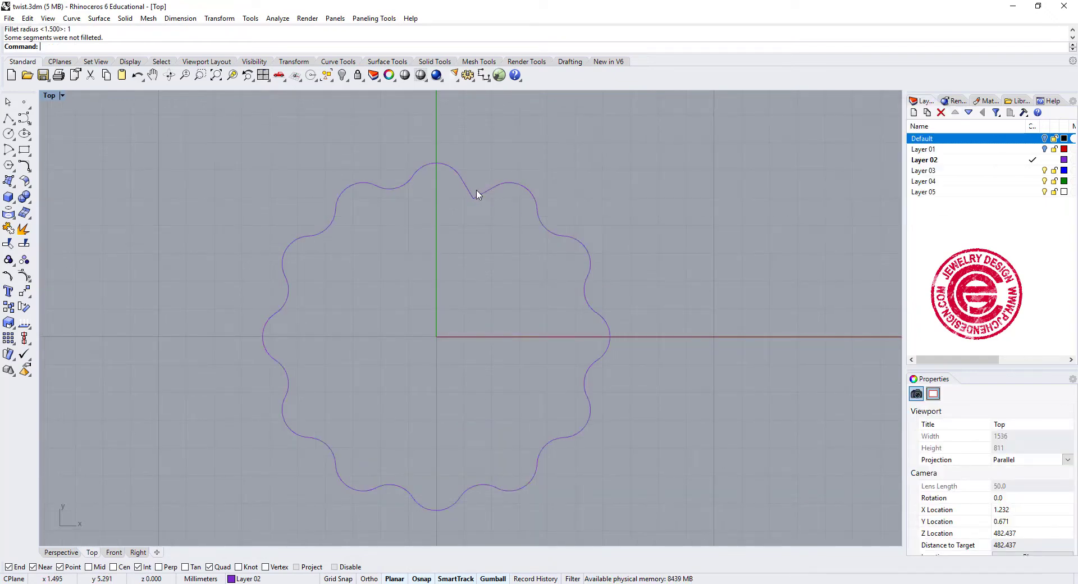
# - Fillet the one remaining sharp inner corner of the star curve with a radius of 1 mm
pyautogui.click(24, 165)
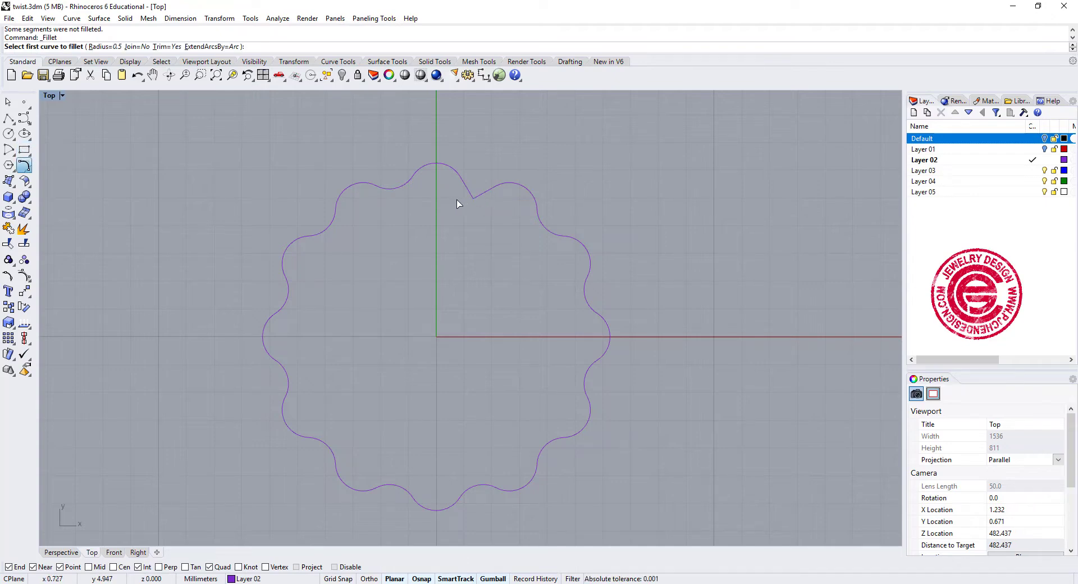
pyautogui.write('r')
pyautogui.press('Return')
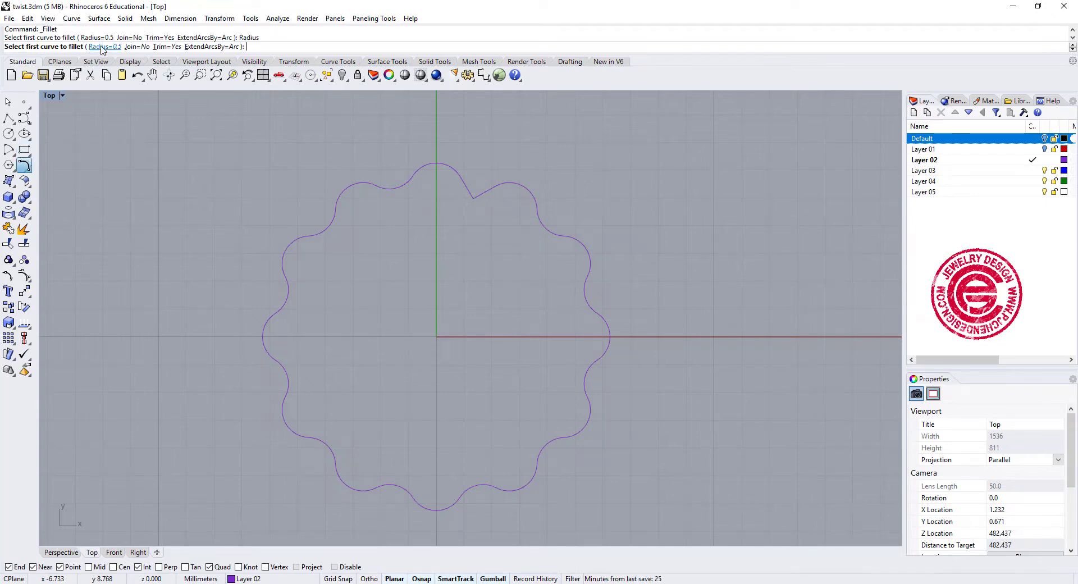
pyautogui.write('1')
pyautogui.press('Return')
pyautogui.click(464, 185)
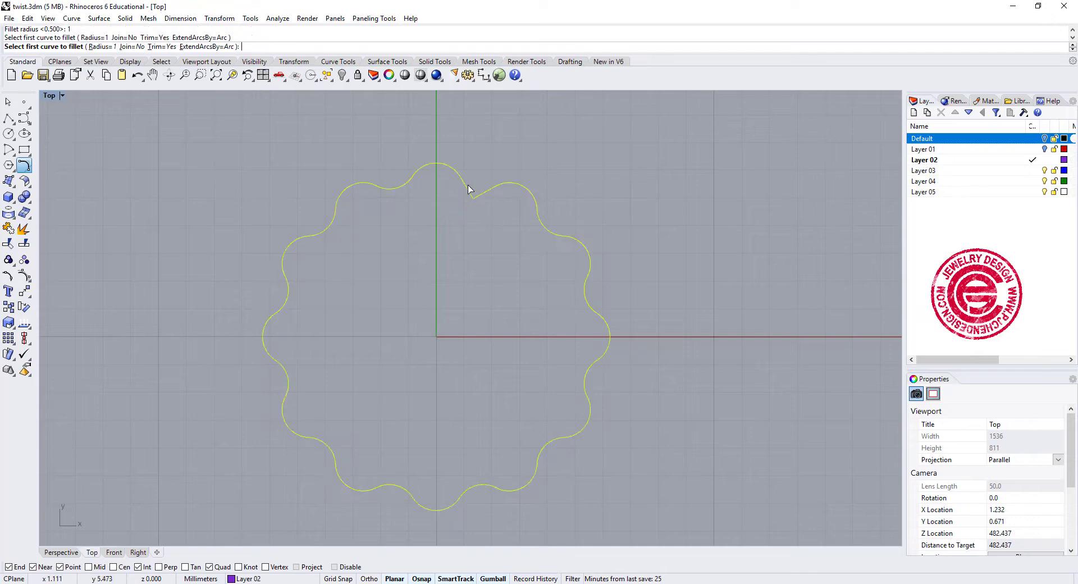
pyautogui.click(487, 191)
# - Move the rounded star curve about 16 mm along the positive X axis, away from the origin
pyautogui.scroll(-4, 476, 250)
pyautogui.moveTo(473, 258); pyautogui.dragTo(393, 221, button='right')
pyautogui.click(480, 264)
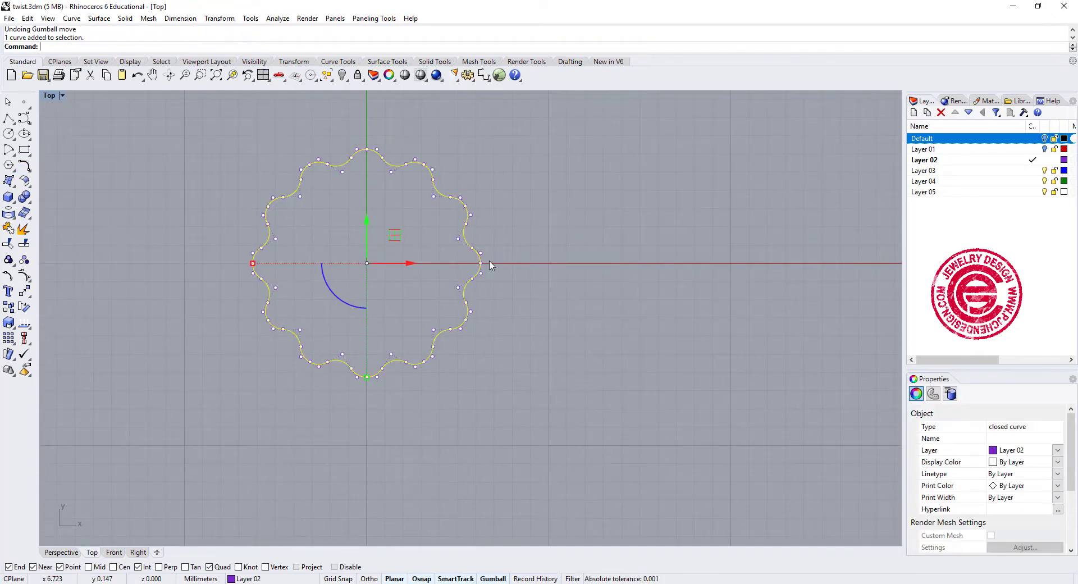
pyautogui.moveTo(416, 263)
pyautogui.mouseDown()
pyautogui.moveTo(683, 293)
pyautogui.moveTo(683, 308)
pyautogui.mouseUp()
pyautogui.click(573, 431)
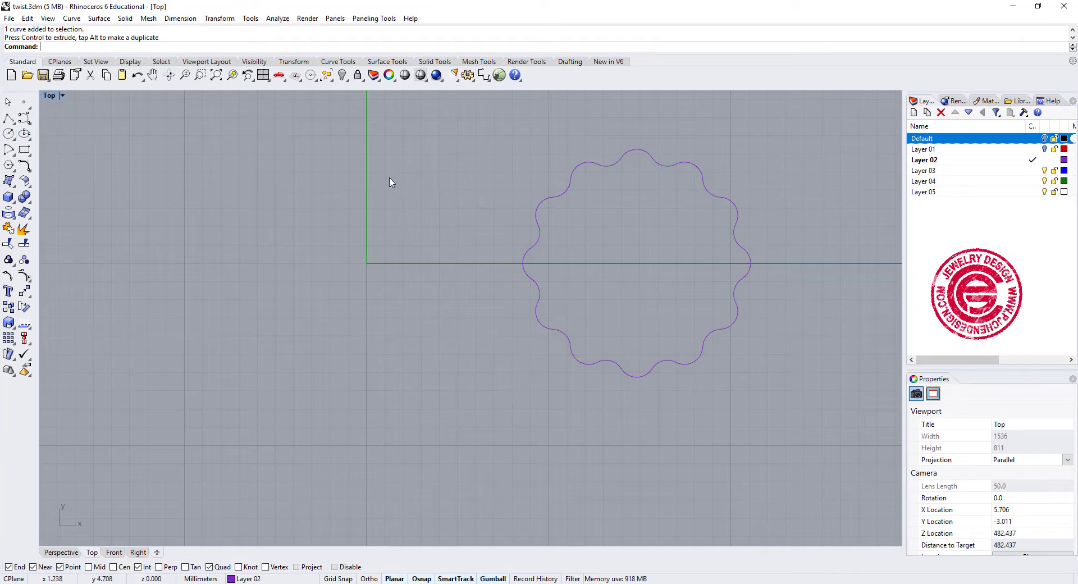
pyautogui.moveTo(797, 311)
pyautogui.mouseDown()
pyautogui.moveTo(657, 264)
pyautogui.moveTo(709, 263)
pyautogui.mouseUp()
pyautogui.click(306, 251)
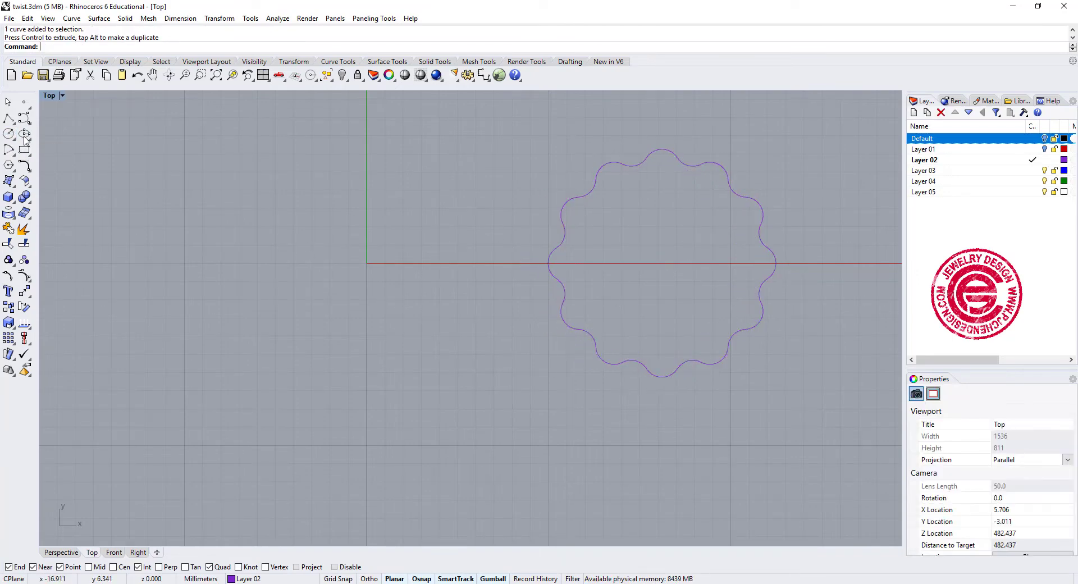
# - Draw a circle about 2.9 mm in diameter, centred on the Y axis 5 mm above the origin
pyautogui.click(9, 134)
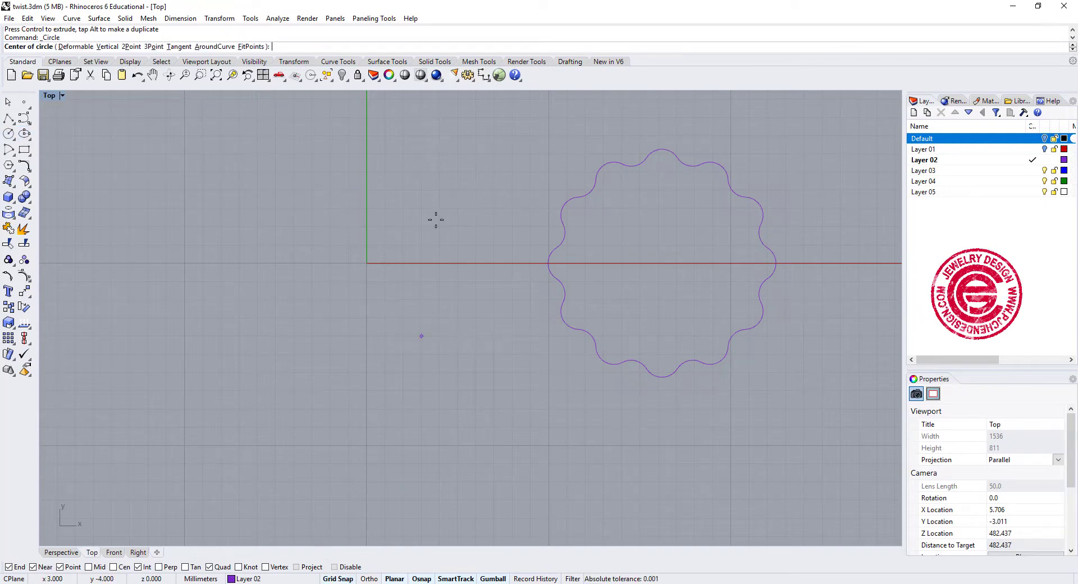
pyautogui.click(366, 174)
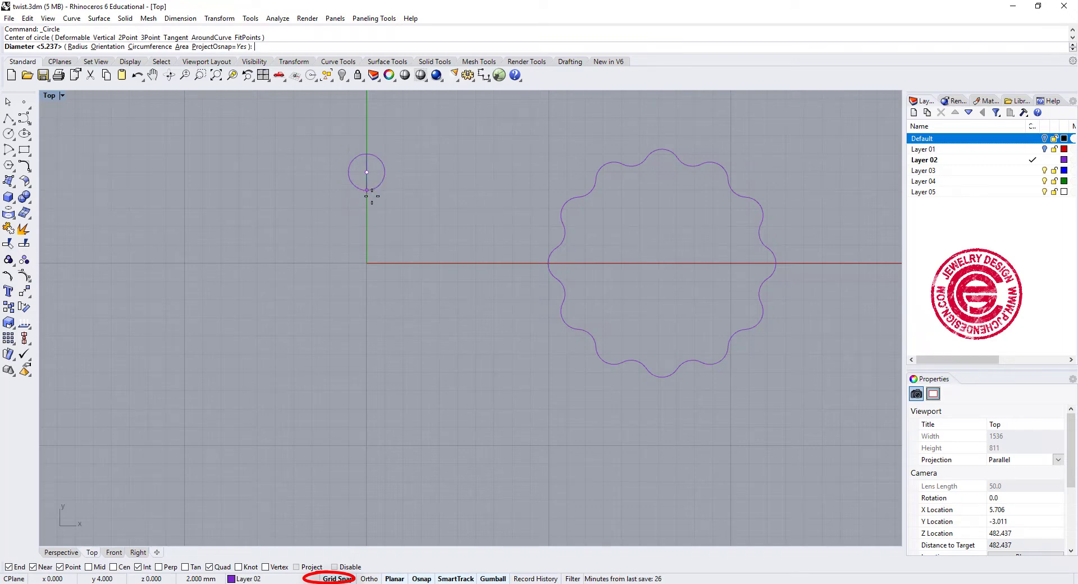
pyautogui.press('F9')
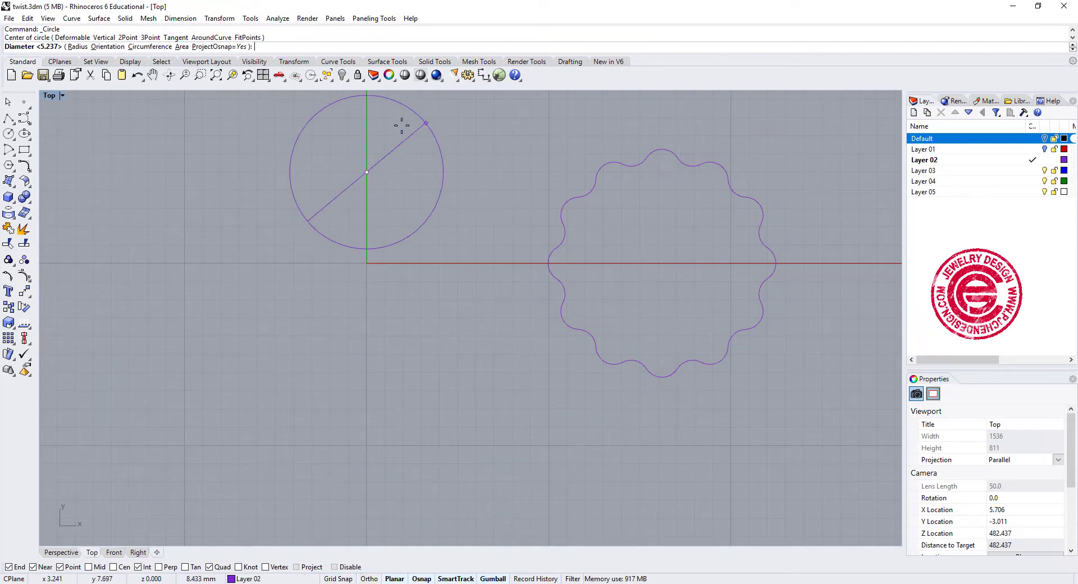
pyautogui.click(372, 196)
pyautogui.click(373, 196)
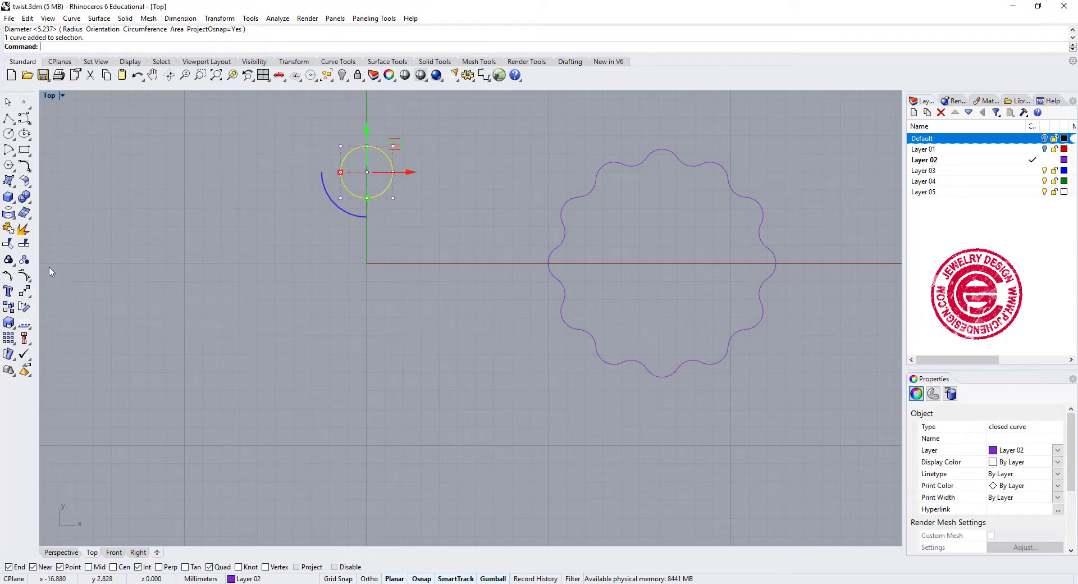
# - Polar array the small circle around the origin with 12 items over 360 degrees
pyautogui.click(10, 343)
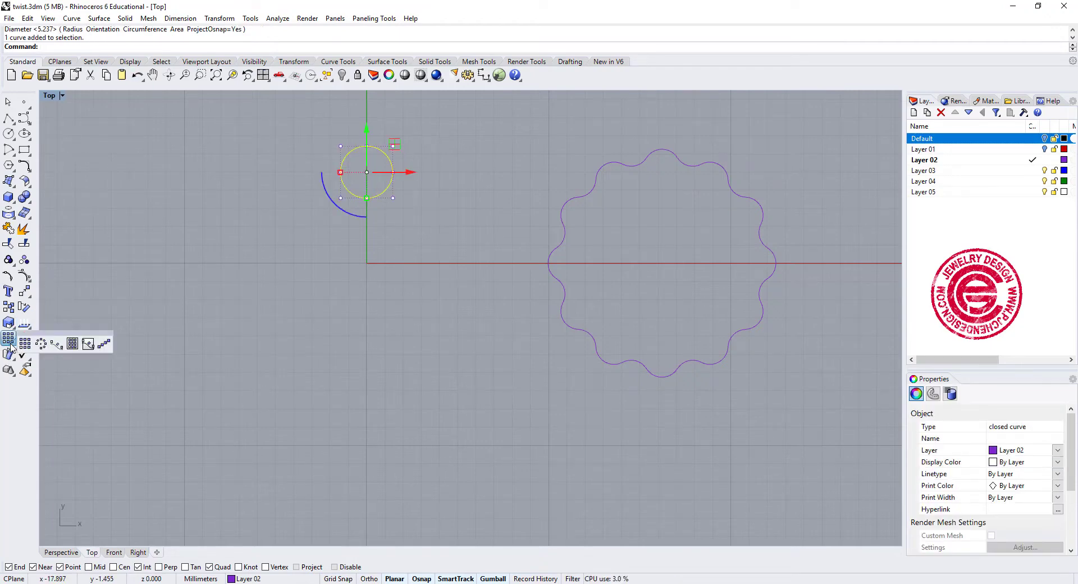
pyautogui.click(41, 343)
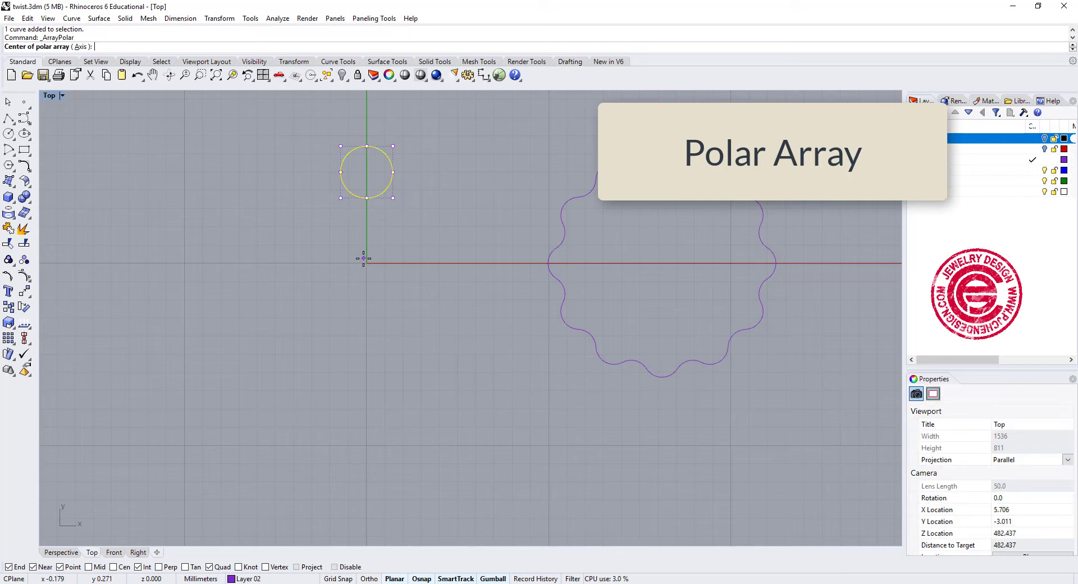
pyautogui.write('0')
pyautogui.press('Return')
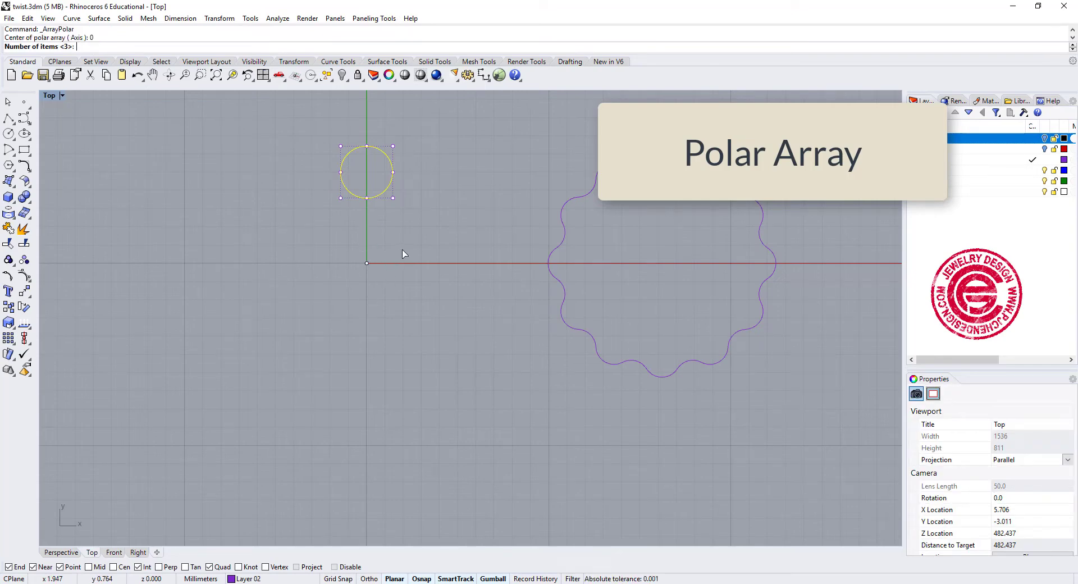
pyautogui.press('Return')
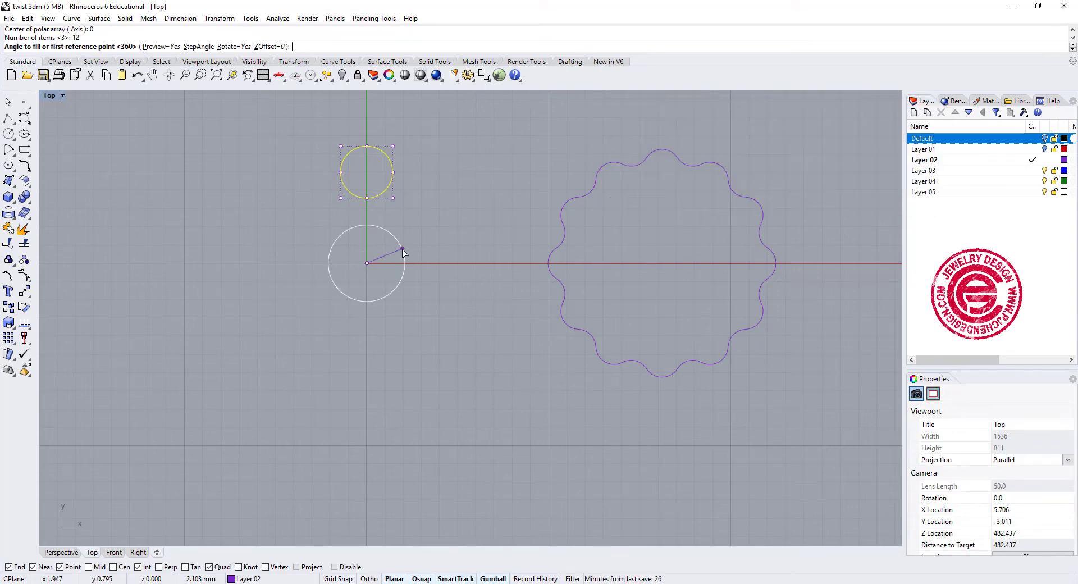
pyautogui.press('Return')
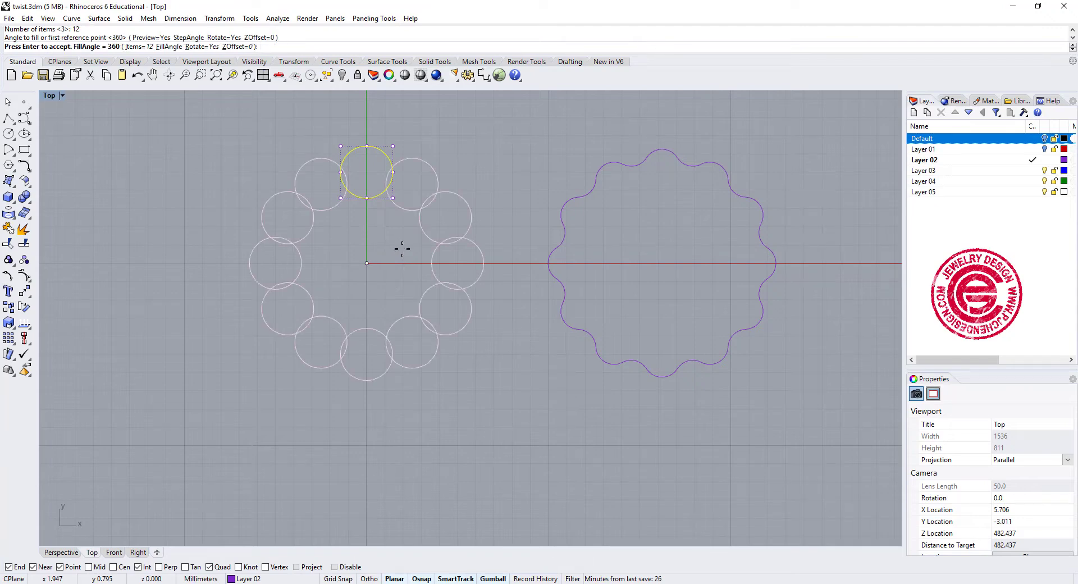
pyautogui.press('Return')
pyautogui.click(512, 335)
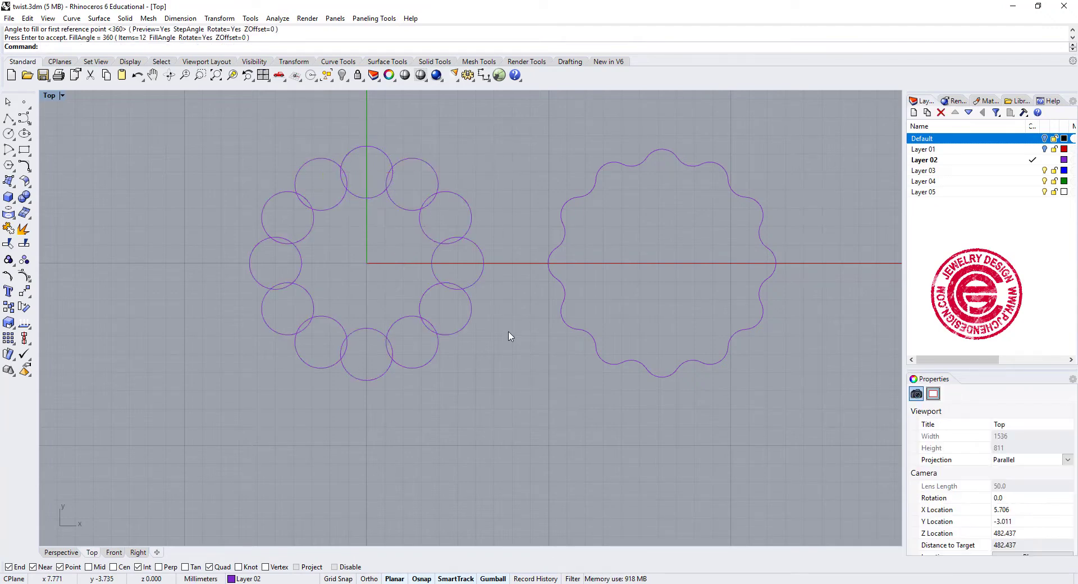
# - Trim away the inner, overlapping arcs of the 12 circles and join the outer arcs into one closed curve
pyautogui.moveTo(477, 375); pyautogui.dragTo(245, 138)
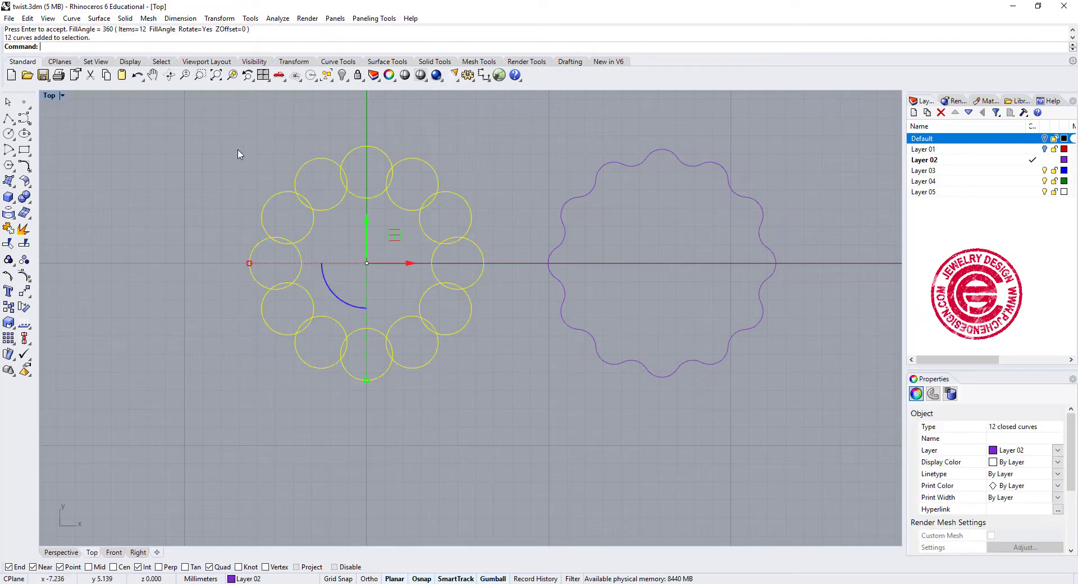
pyautogui.click(22, 244)
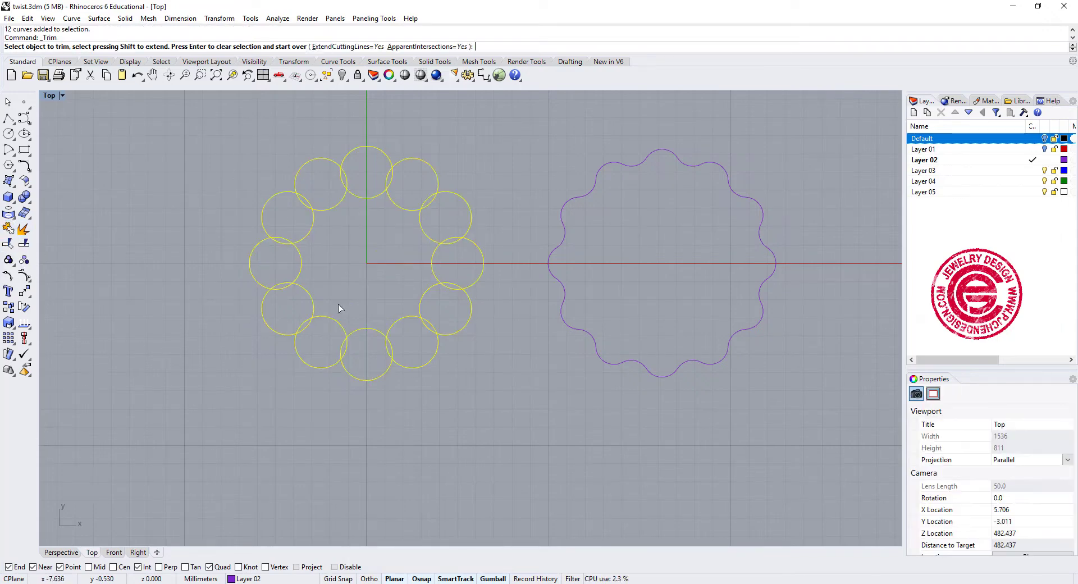
pyautogui.click(429, 238)
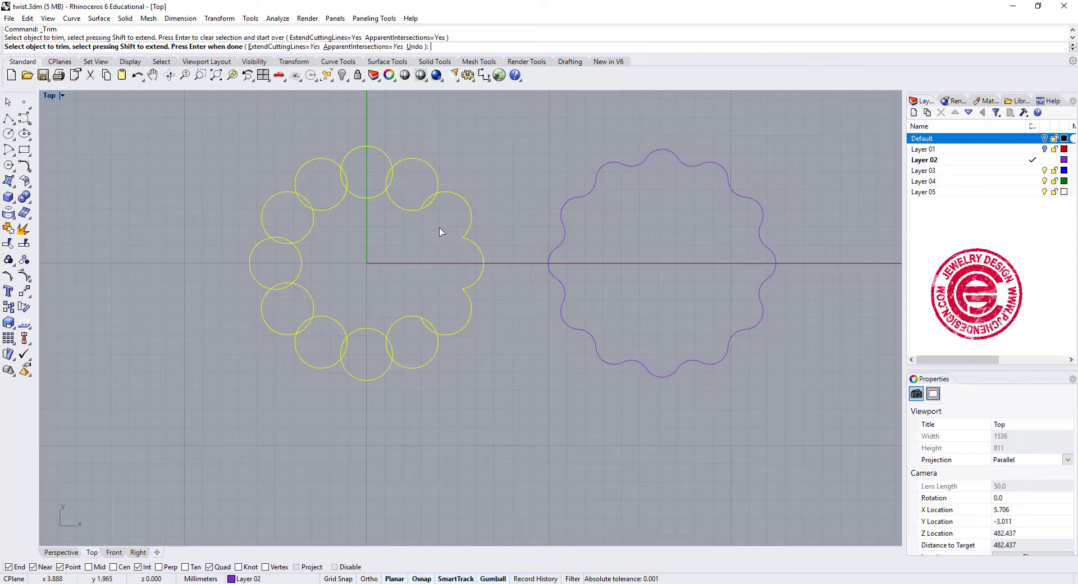
pyautogui.moveTo(322, 196); pyautogui.dragTo(339, 186)
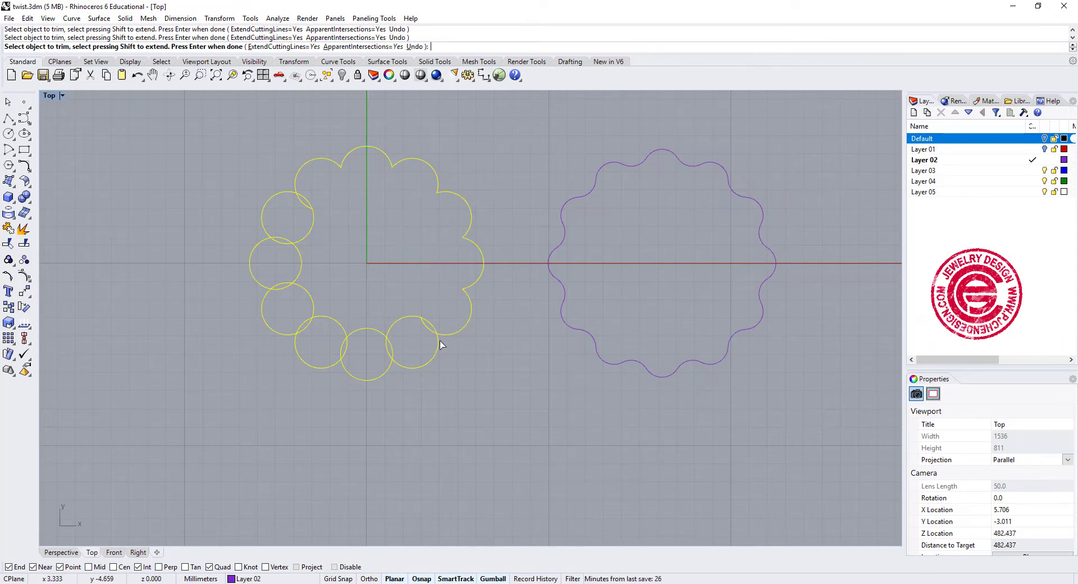
pyautogui.moveTo(294, 278); pyautogui.dragTo(295, 280)
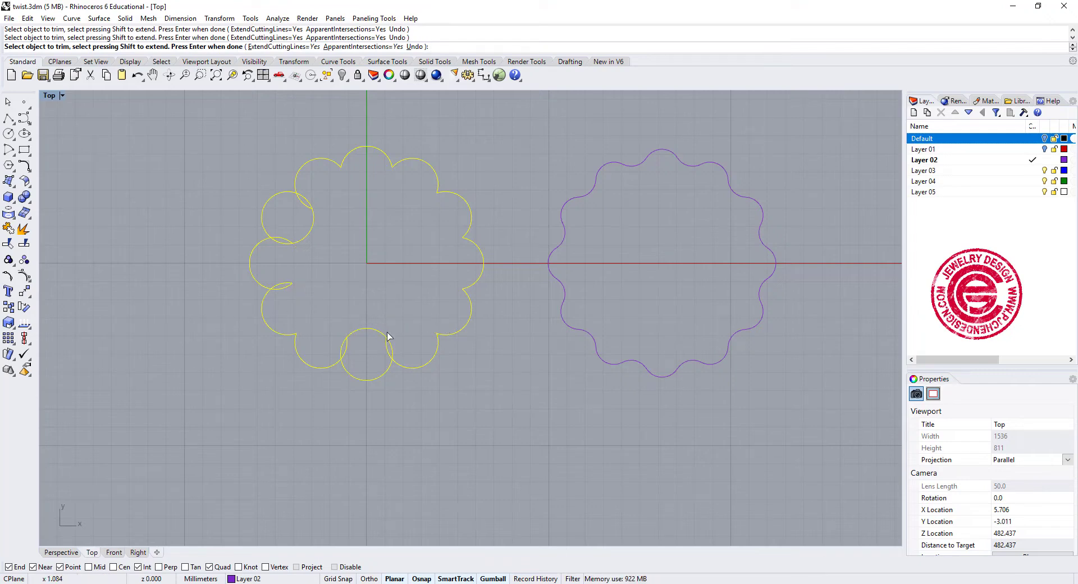
pyautogui.moveTo(398, 349); pyautogui.dragTo(316, 319)
pyautogui.moveTo(285, 236); pyautogui.dragTo(298, 204)
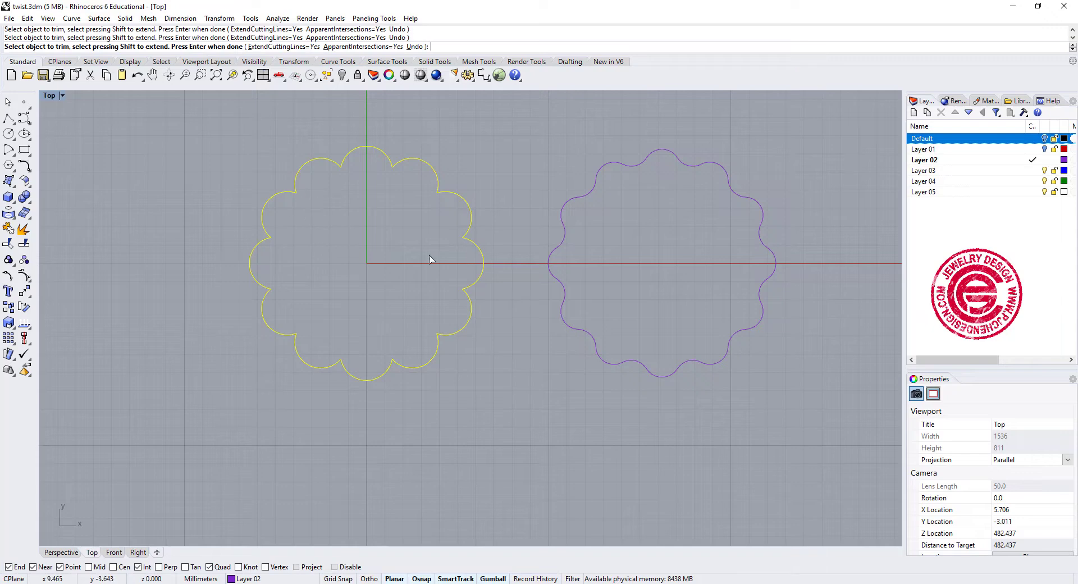
pyautogui.press('Return')
pyautogui.click(9, 229)
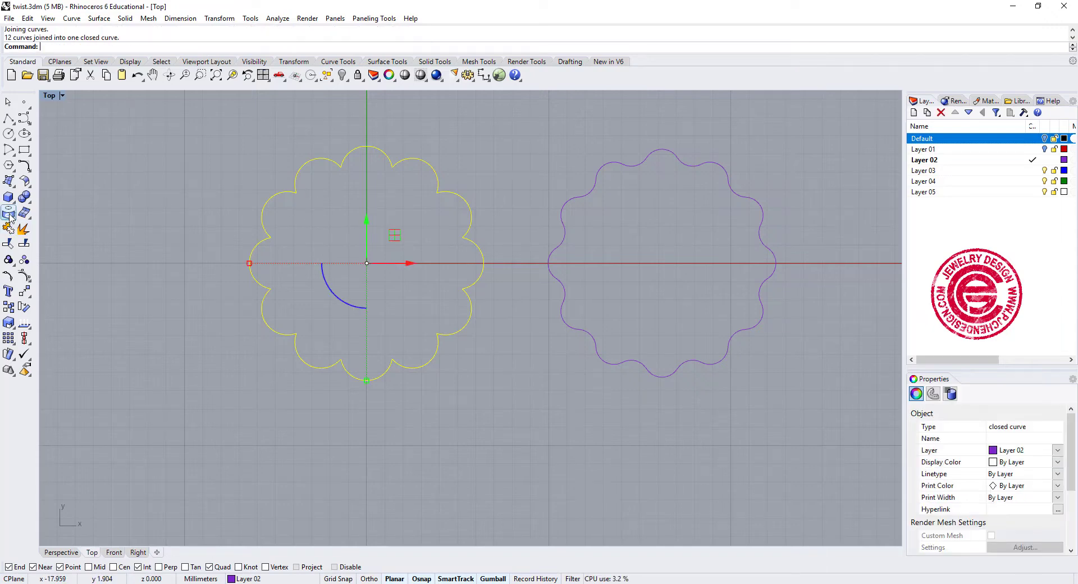
# - Fillet all corners of the joined scalloped curve with a radius of 0.5 mm
pyautogui.click(27, 166)
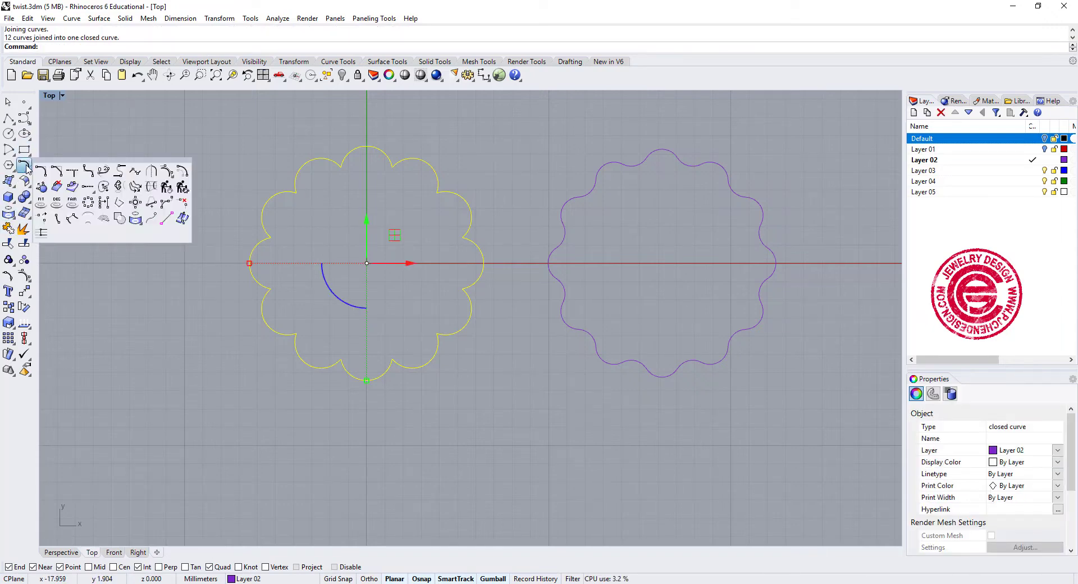
pyautogui.click(87, 173)
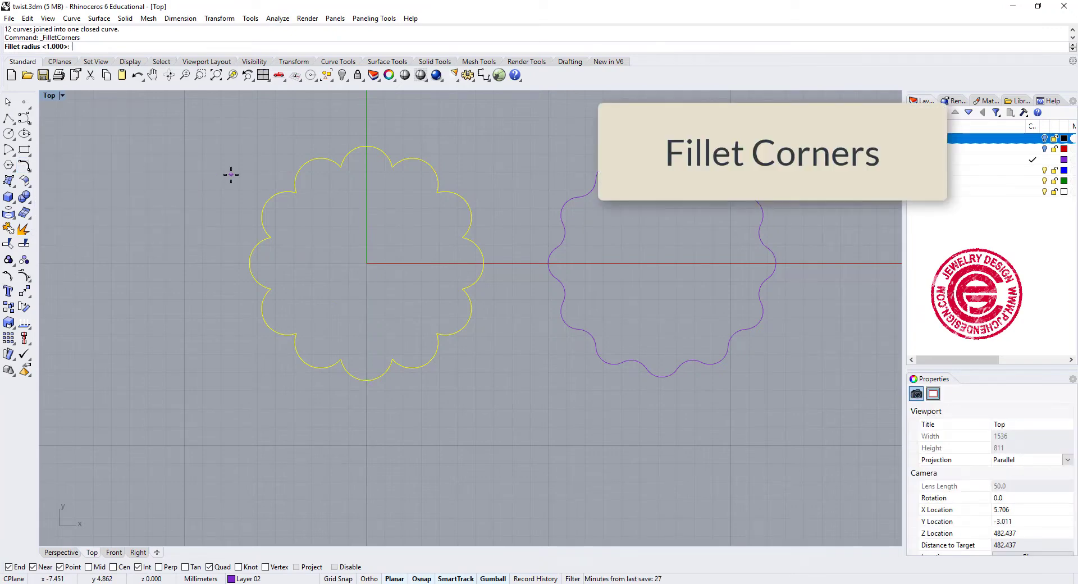
pyautogui.write('0.5')
pyautogui.press('Return')
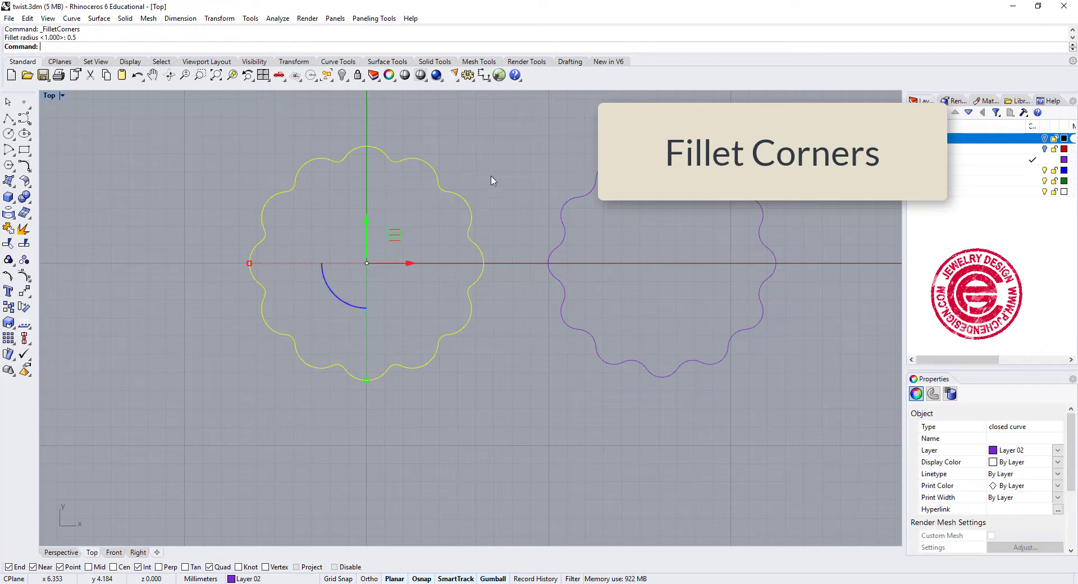
pyautogui.press('Escape')
# - Delete the rounded star curve beside the scalloped curve, keeping only the curve centred at the origin
pyautogui.moveTo(601, 273); pyautogui.dragTo(557, 257, button='right')
pyautogui.scroll(4, 530, 243)
pyautogui.scroll(-2, 566, 251)
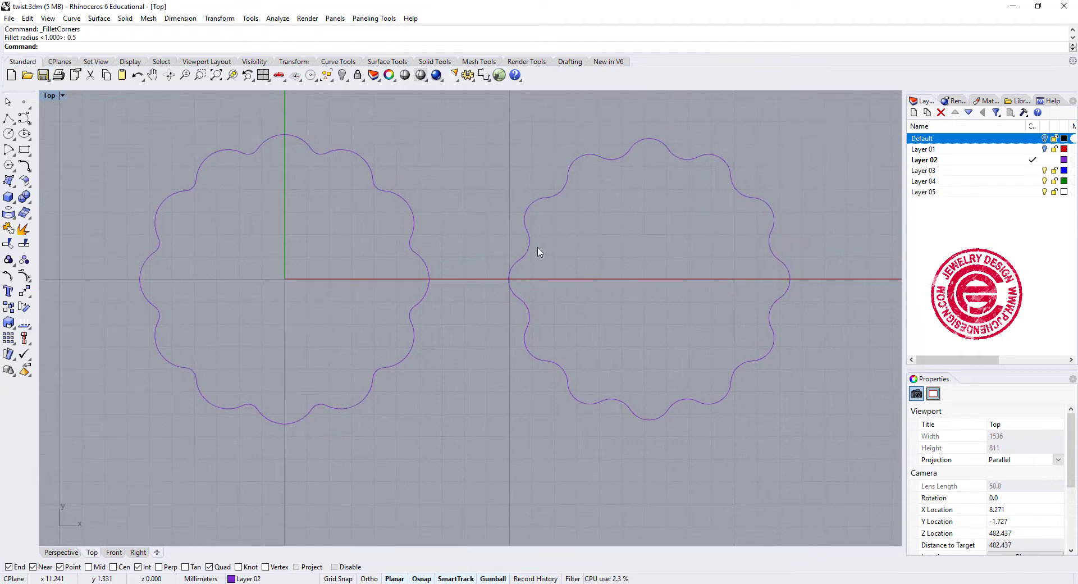
pyautogui.click(531, 243)
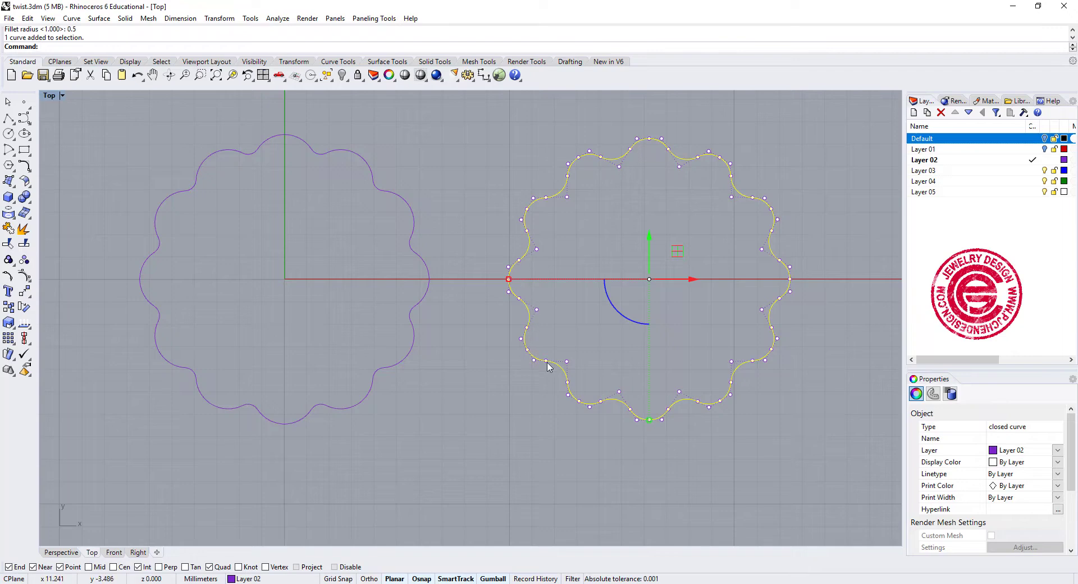
pyautogui.press('Escape')
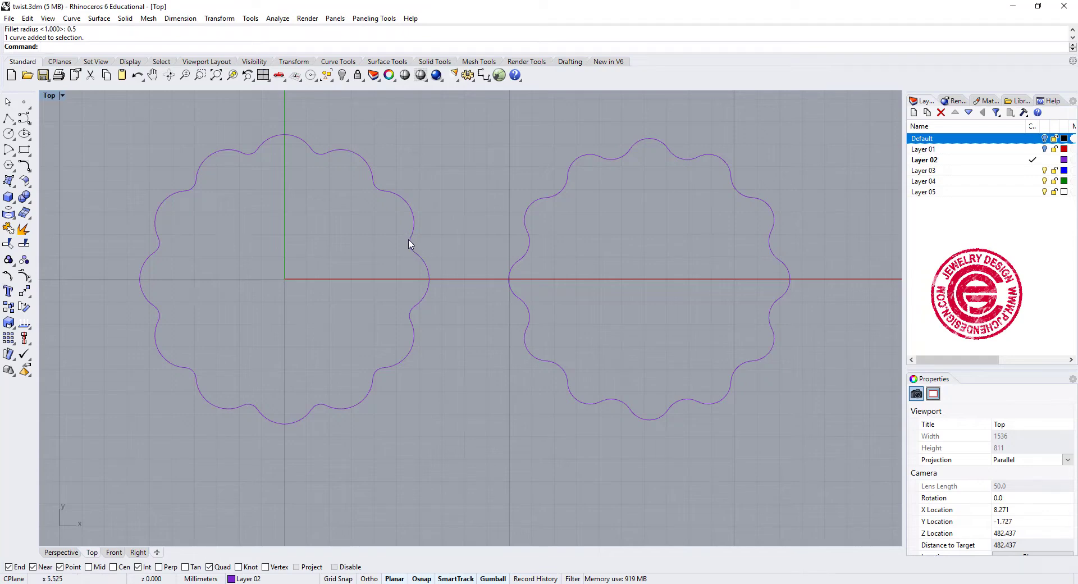
pyautogui.scroll(-2, 602, 193)
pyautogui.moveTo(683, 264); pyautogui.dragTo(629, 200)
pyautogui.press('Delete')
# - Draw a degree-3 control point curve in the front plane from the scalloped curve's positive-X quadrant, arching up to the vertical axis at 7 mm height
pyautogui.moveTo(530, 267); pyautogui.dragTo(561, 259, button='right')
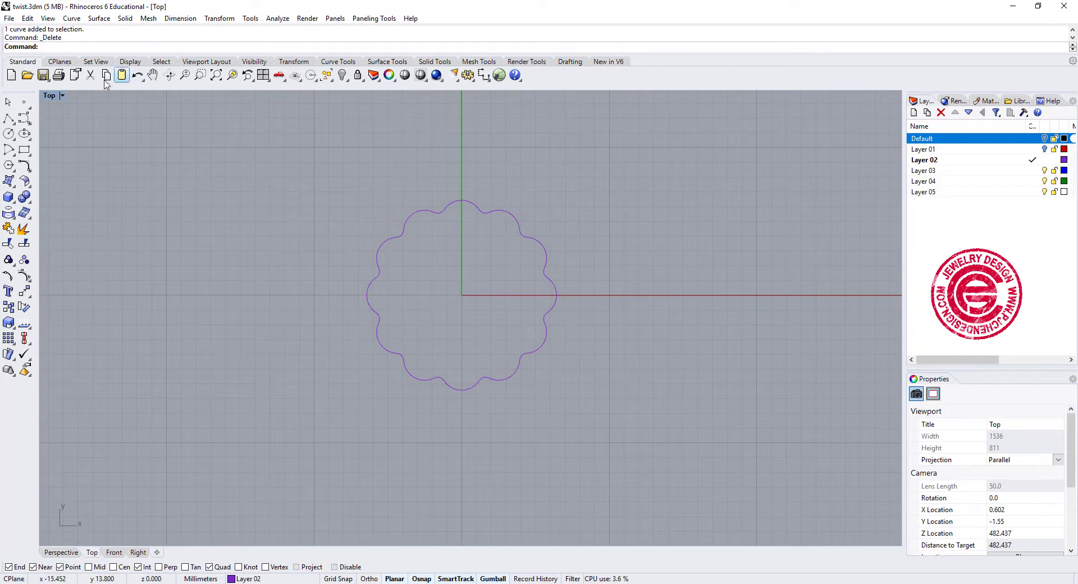
pyautogui.doubleClick(56, 97)
pyautogui.click(24, 118)
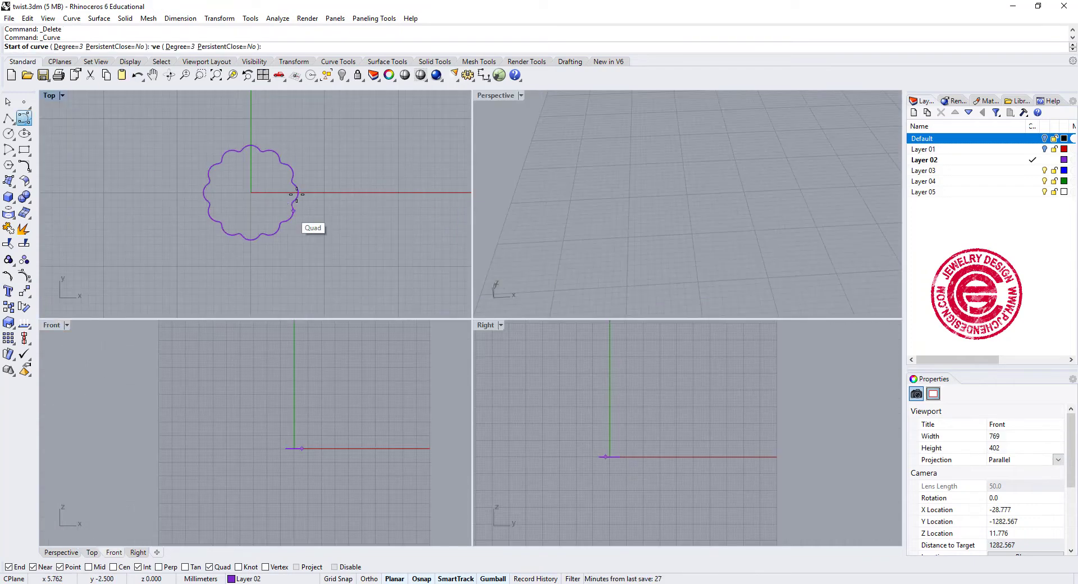
pyautogui.scroll(4, 308, 158)
pyautogui.scroll(1, 309, 158)
pyautogui.click(267, 243)
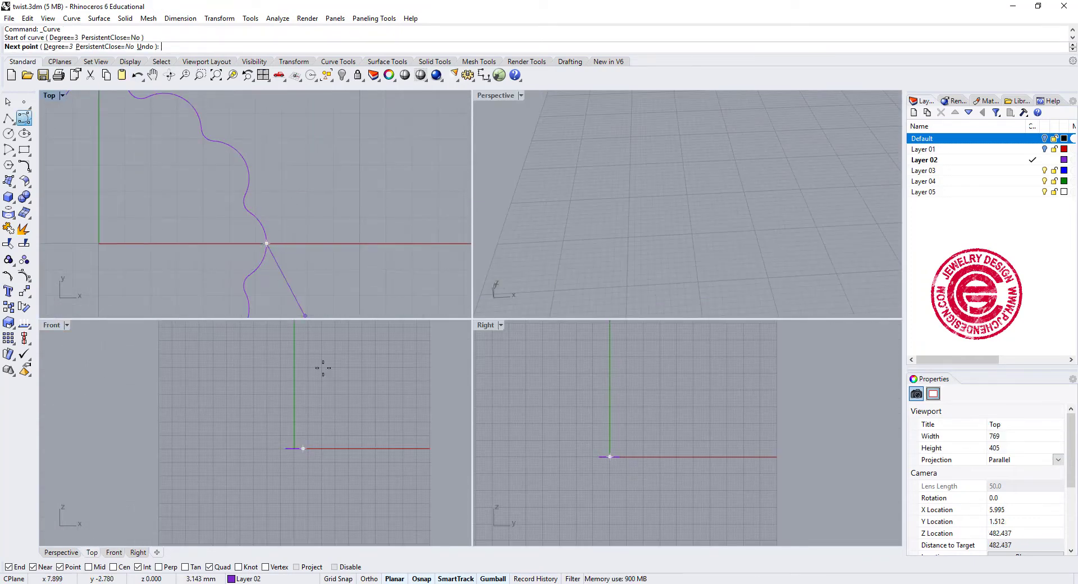
pyautogui.scroll(10, 317, 444)
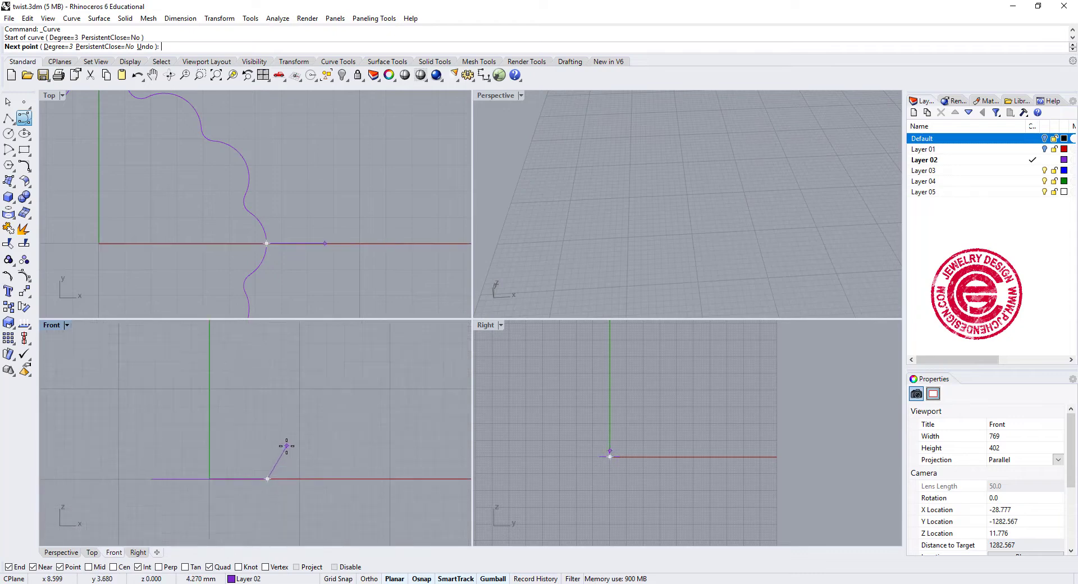
pyautogui.moveTo(259, 431); pyautogui.dragTo(296, 387, button='right')
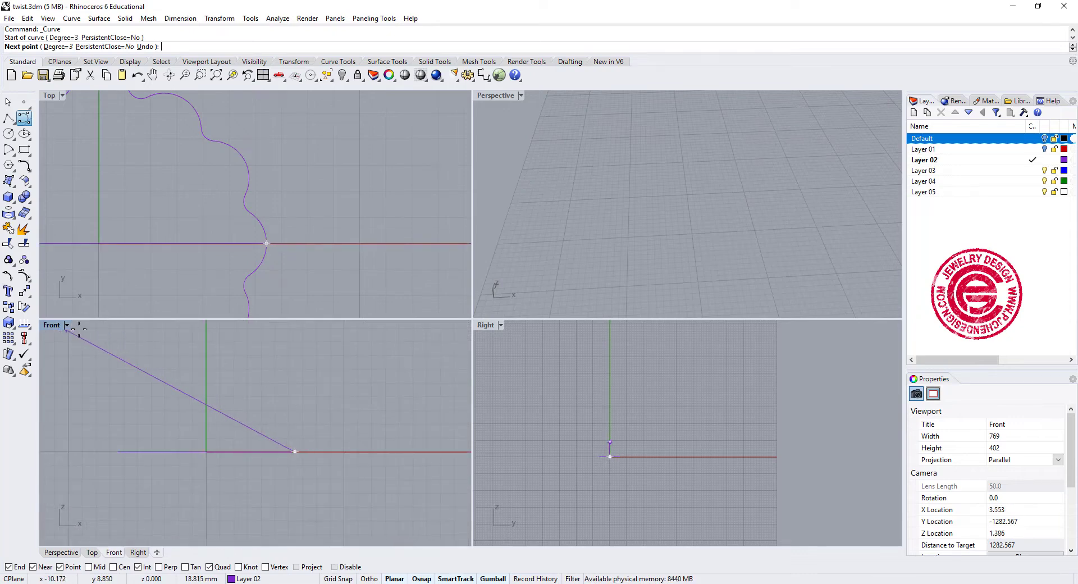
pyautogui.hotkey('ctrl', 'F2')
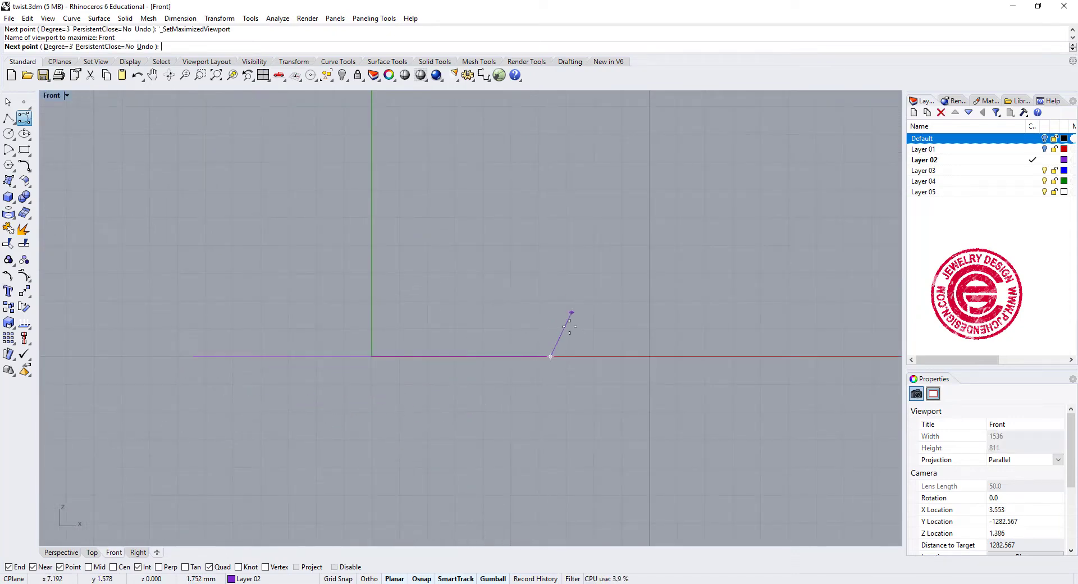
pyautogui.click(550, 301)
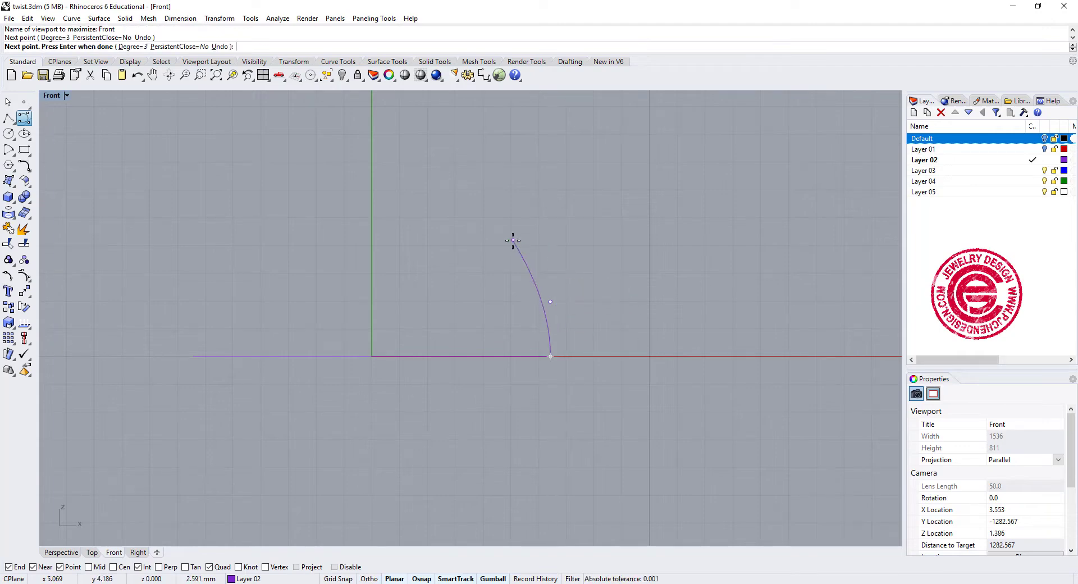
pyautogui.click(533, 243)
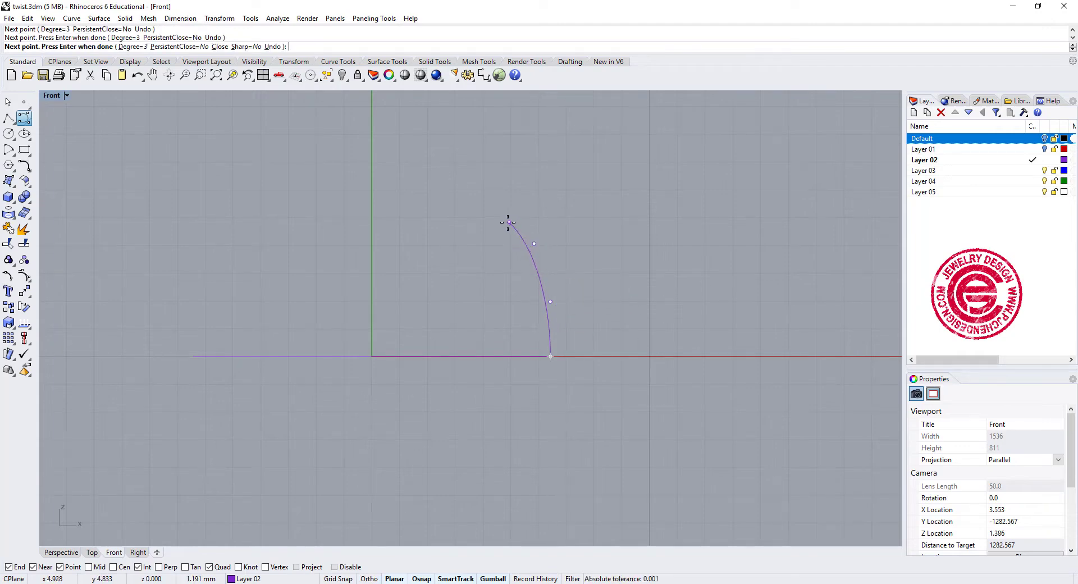
pyautogui.click(476, 202)
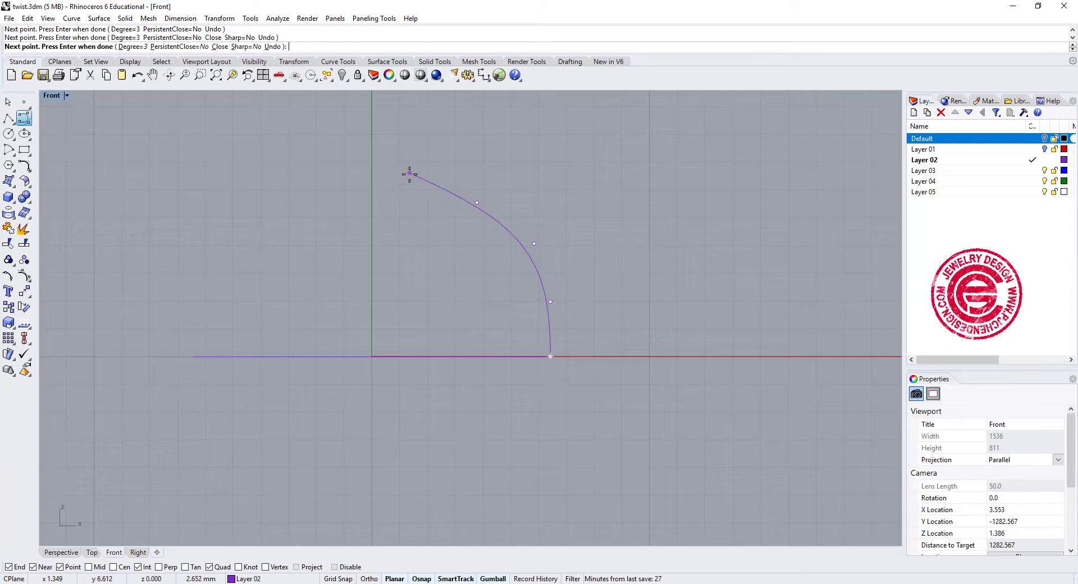
pyautogui.click(420, 183)
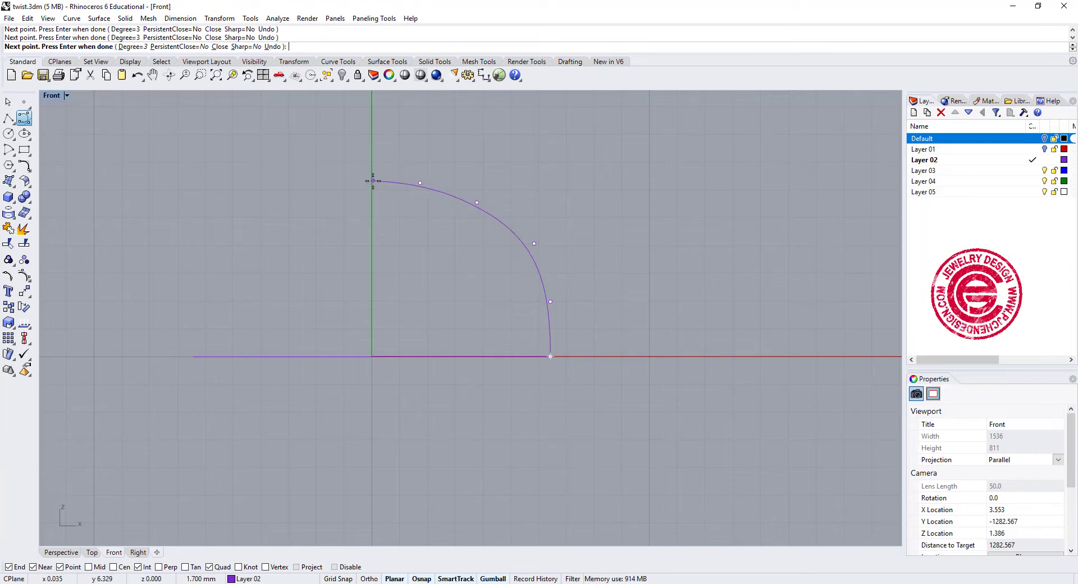
pyautogui.press('F9')
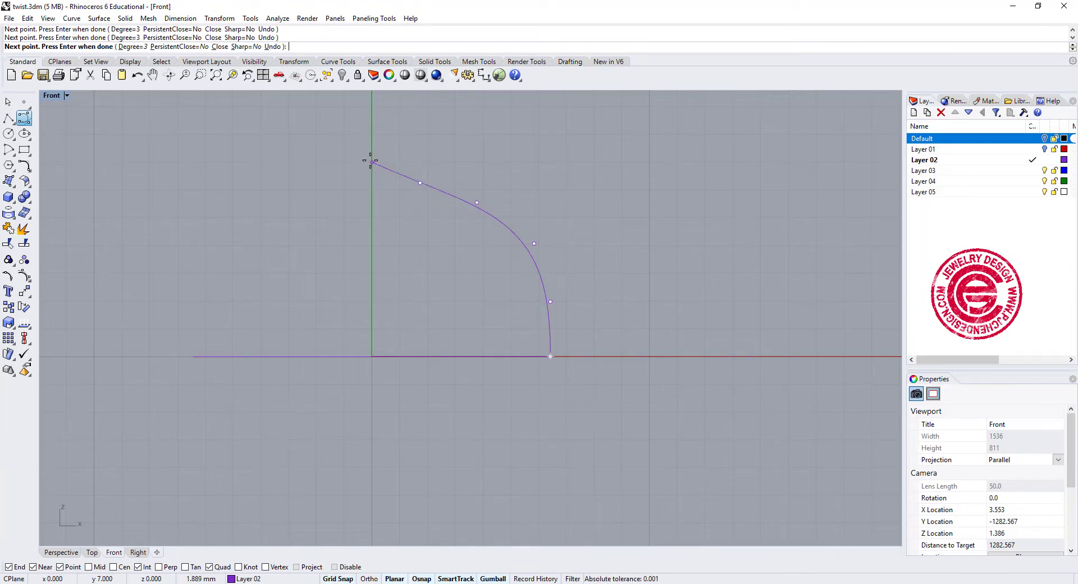
pyautogui.press('Return')
# - Raise the two control points nearest the top end of the arched profile to smooth it into a rounder dome
pyautogui.click(433, 190)
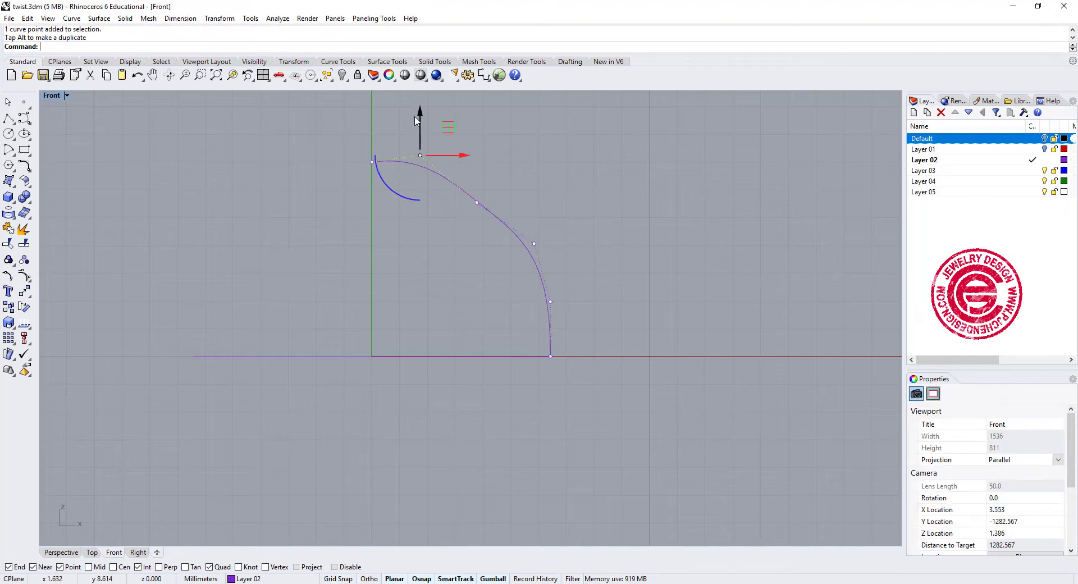
pyautogui.moveTo(426, 112); pyautogui.dragTo(427, 127)
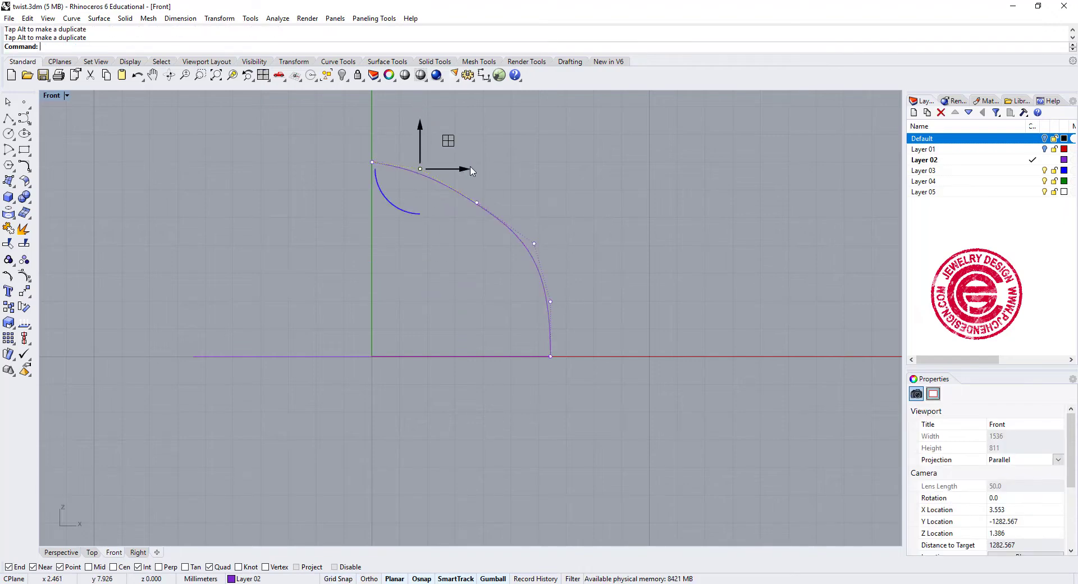
pyautogui.click(477, 202)
pyautogui.moveTo(516, 175); pyautogui.dragTo(512, 163)
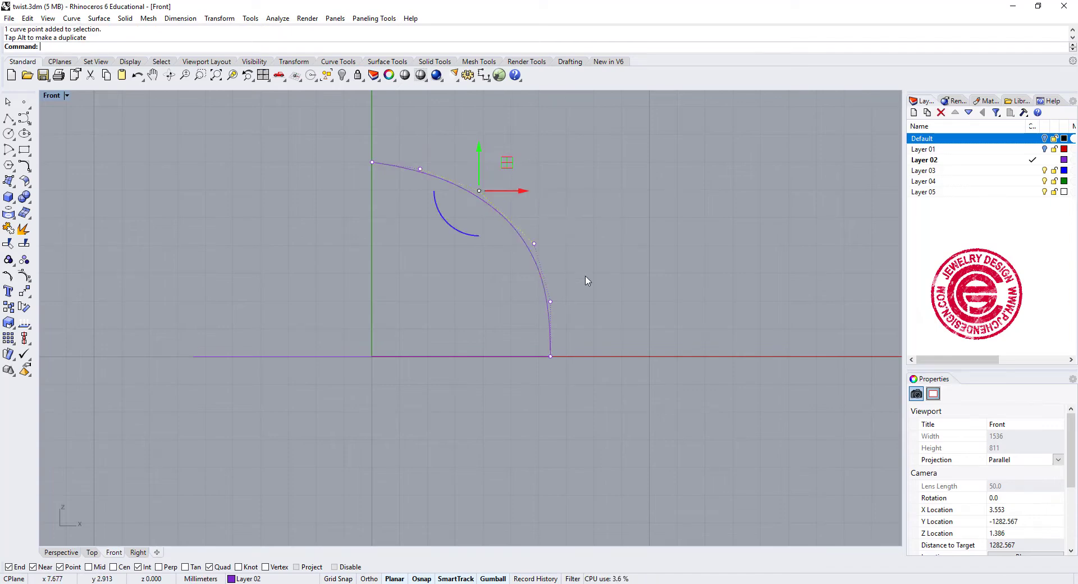
pyautogui.press('Escape')
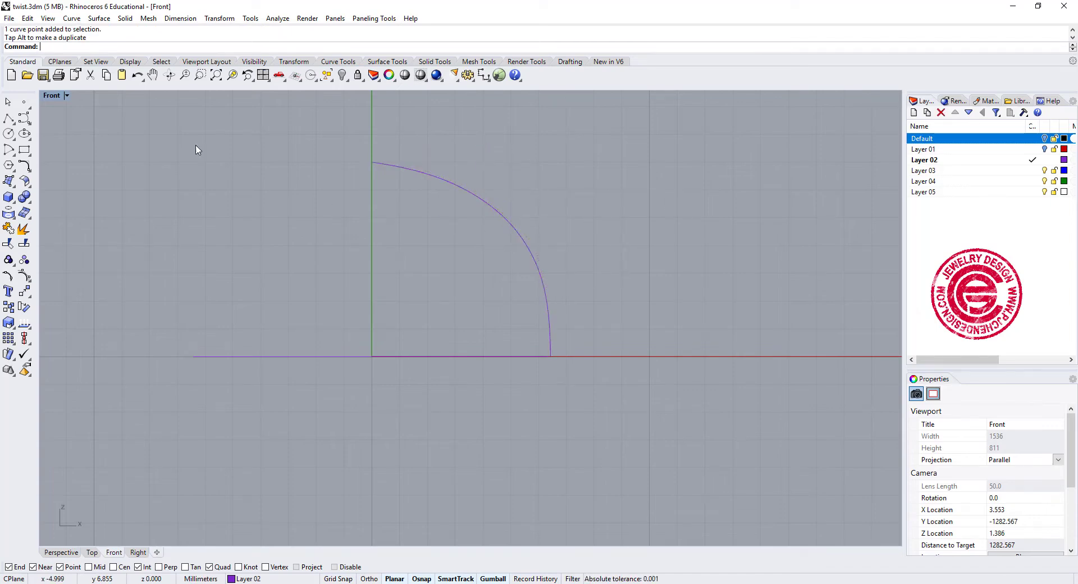
# - Rail Revolve the arched profile along the scalloped curve, with the axis running straight down from the profile's top end
pyautogui.doubleClick(47, 95)
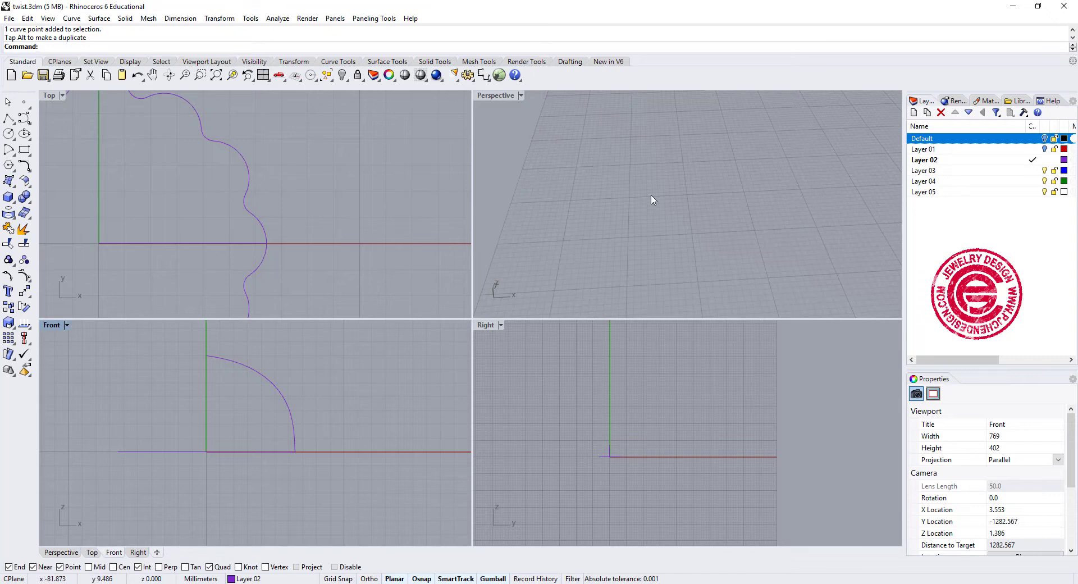
pyautogui.scroll(-7, 653, 197)
pyautogui.scroll(12, 753, 200)
pyautogui.moveTo(801, 203); pyautogui.dragTo(713, 188, button='right')
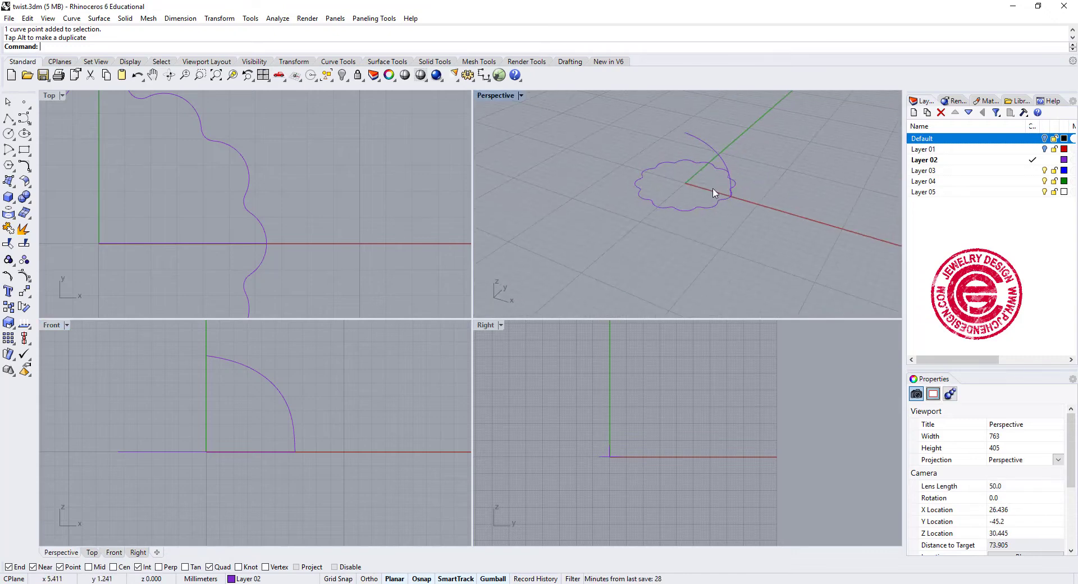
pyautogui.doubleClick(507, 98)
pyautogui.moveTo(476, 224); pyautogui.dragTo(643, 348, button='right')
pyautogui.click(98, 18)
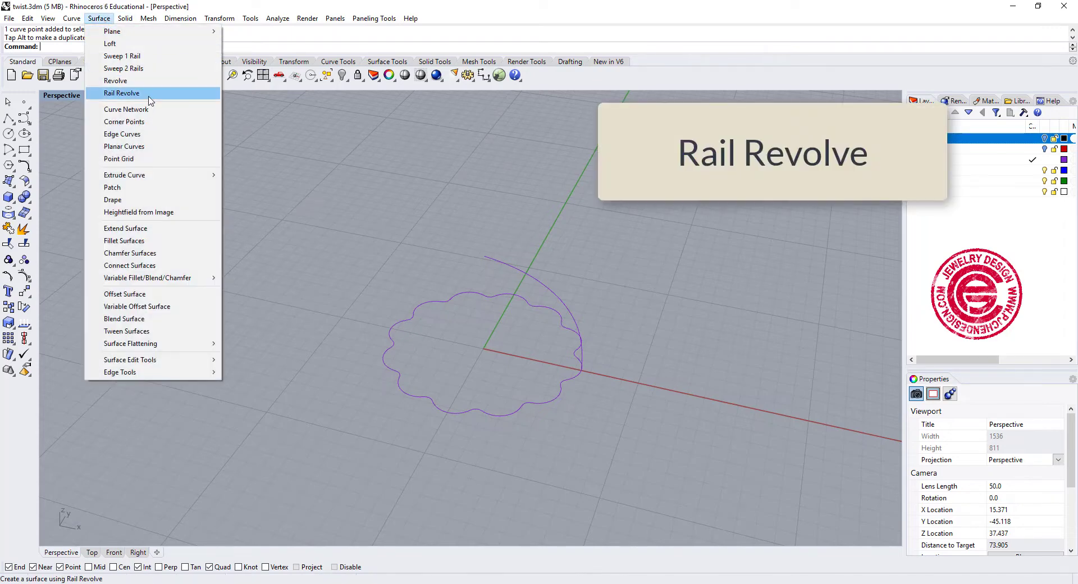
pyautogui.click(121, 93)
pyautogui.click(553, 293)
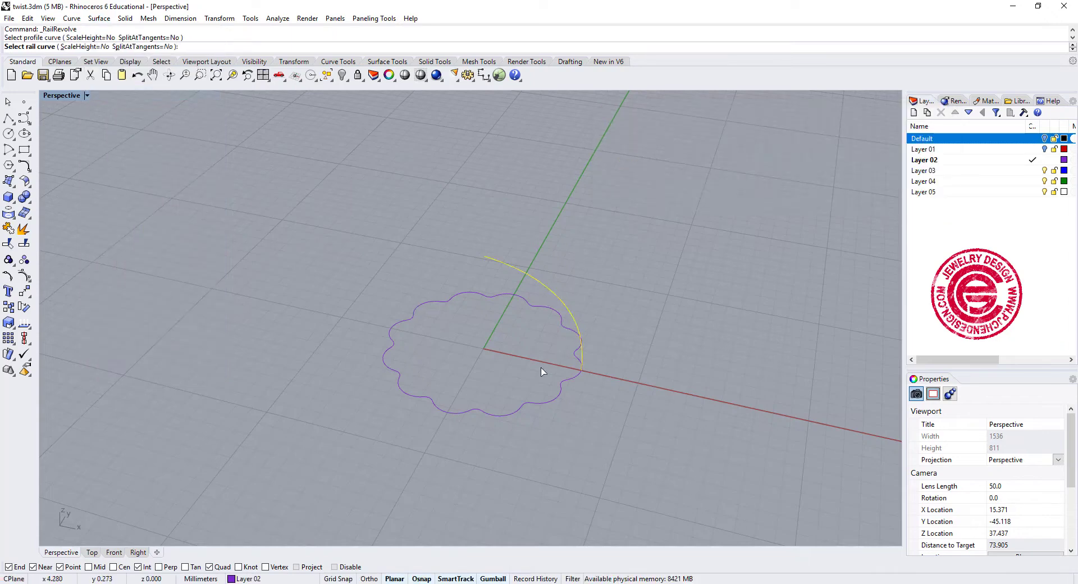
pyautogui.click(552, 405)
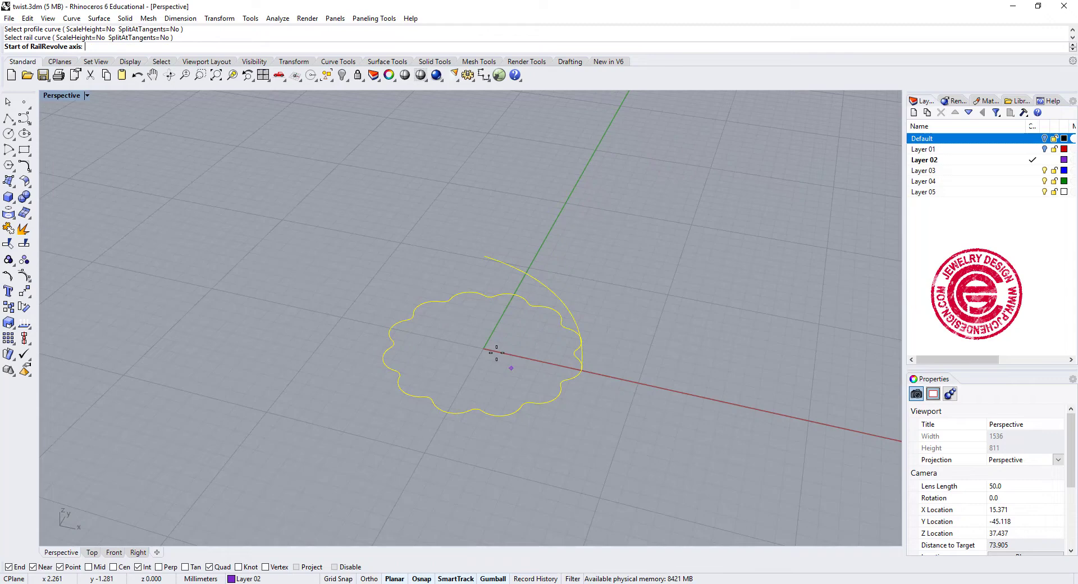
pyautogui.click(484, 256)
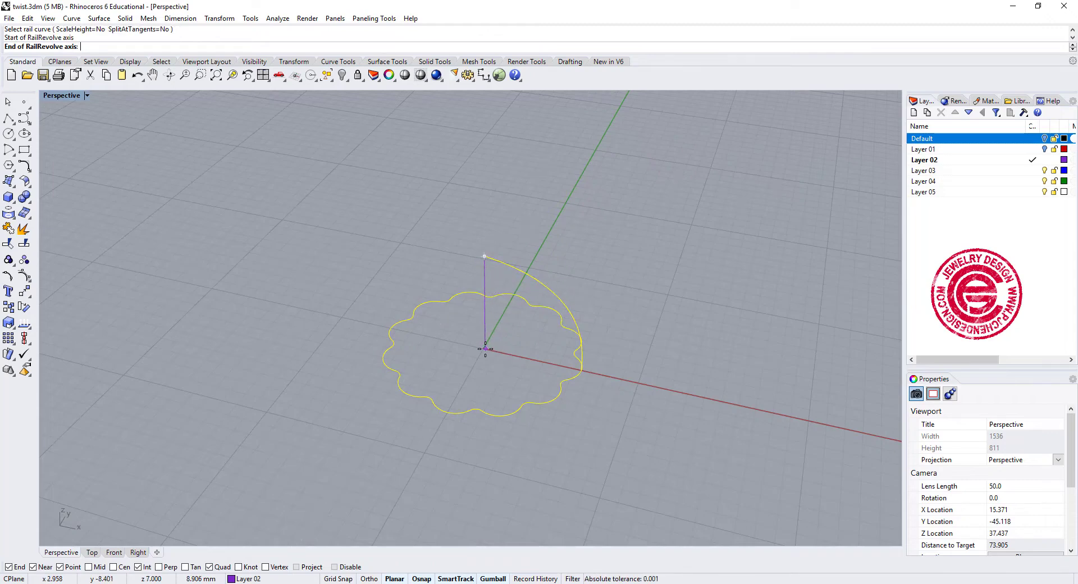
pyautogui.doubleClick(66, 97)
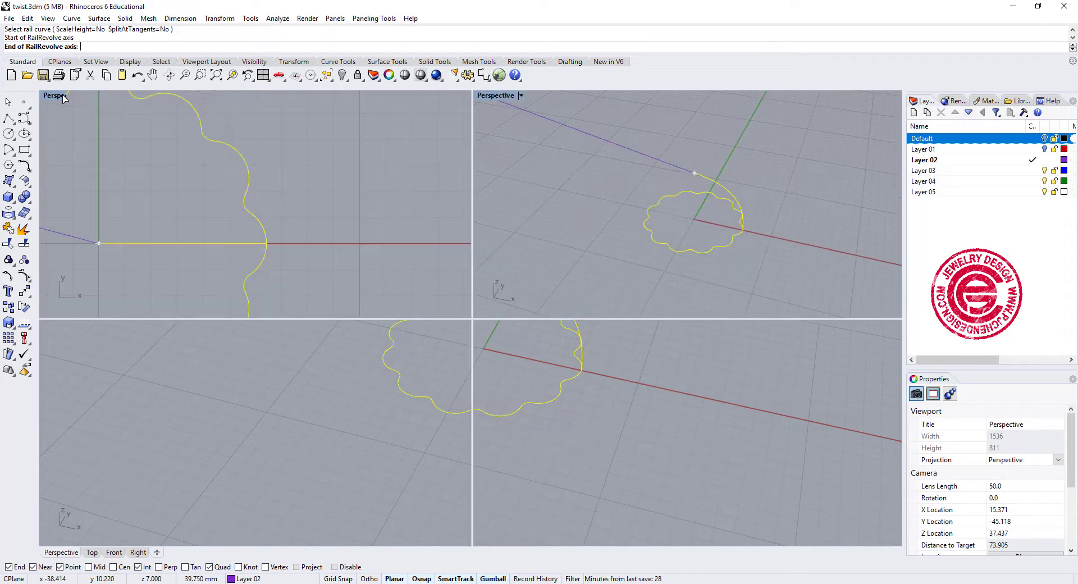
pyautogui.click(303, 528)
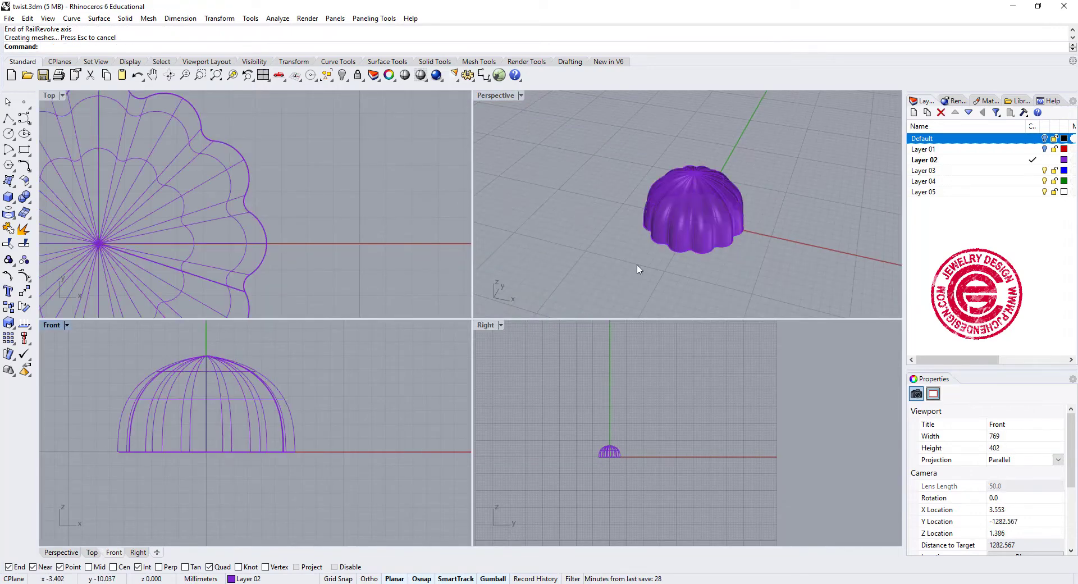
# - Twist the scalloped dome surface by 90 degrees about the vertical axis from its apex to about 1.9 mm below its base
pyautogui.scroll(8, 721, 236)
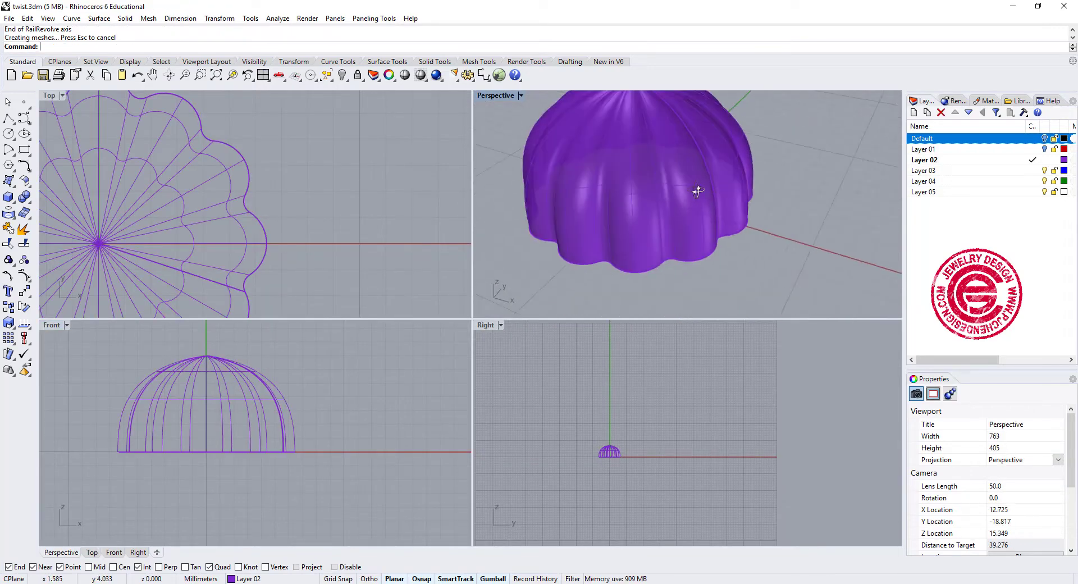
pyautogui.scroll(-3, 697, 191)
pyautogui.scroll(-3, 267, 223)
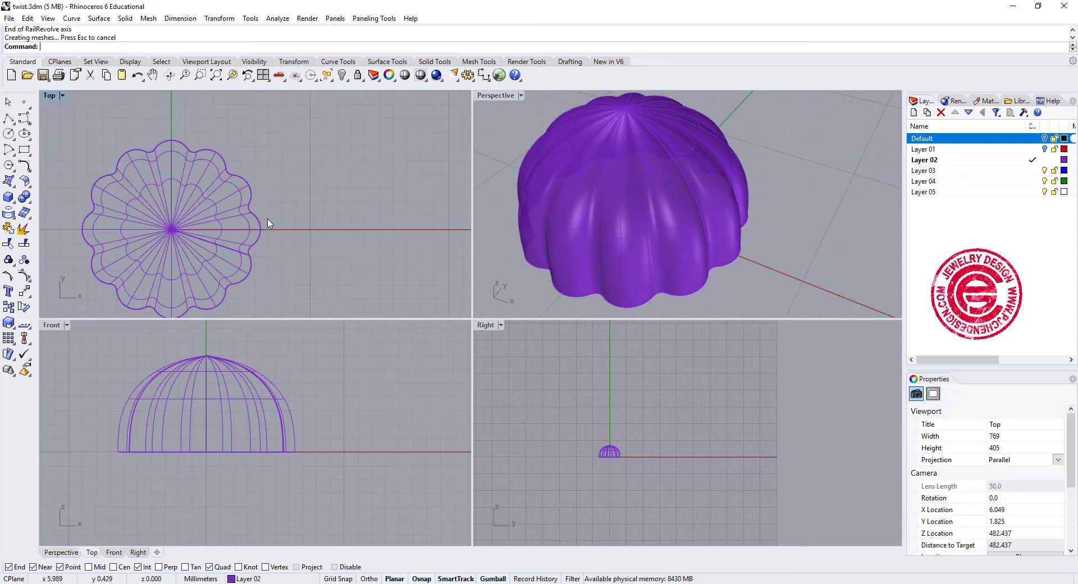
pyautogui.moveTo(268, 223); pyautogui.dragTo(322, 224, button='right')
pyautogui.scroll(-3, 263, 427)
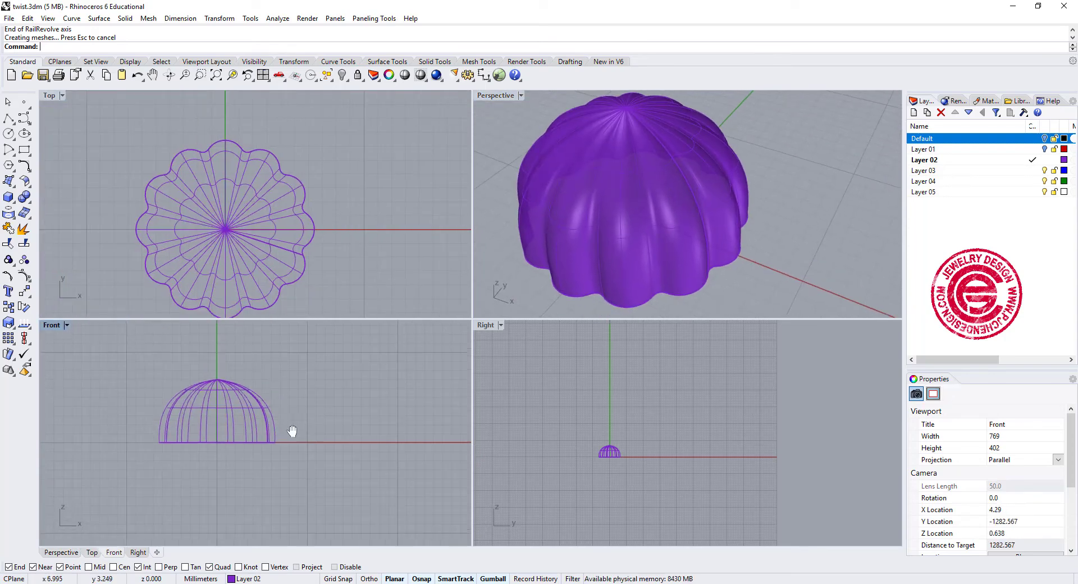
pyautogui.click(25, 293)
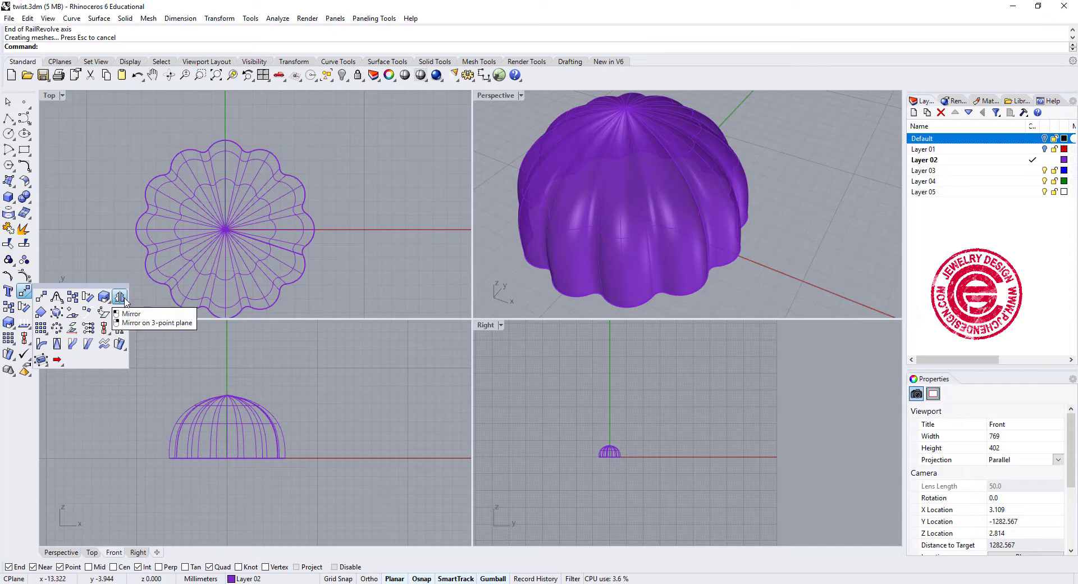
pyautogui.click(120, 344)
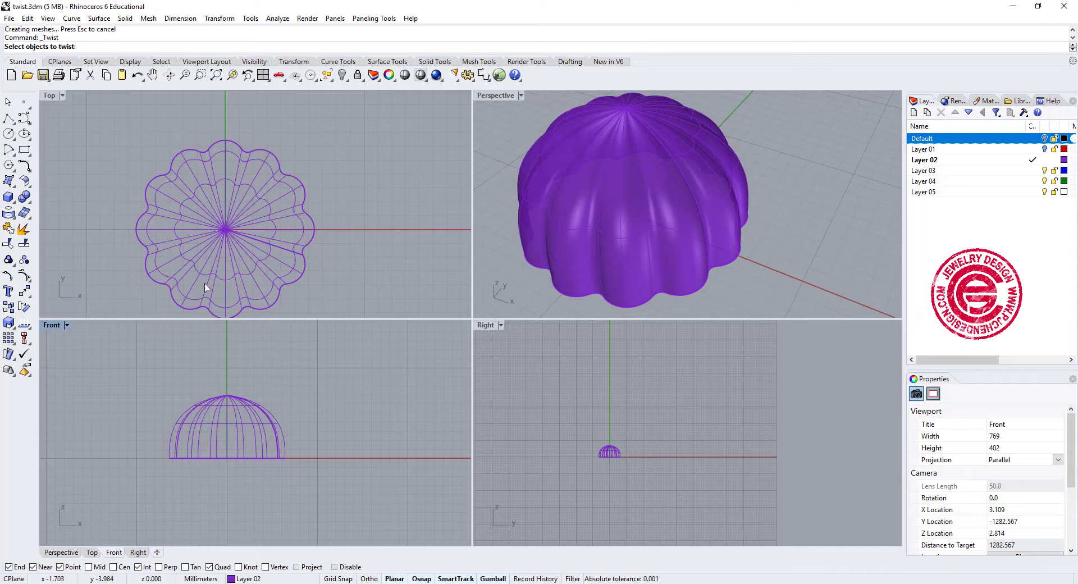
pyautogui.click(219, 279)
pyautogui.press('Return')
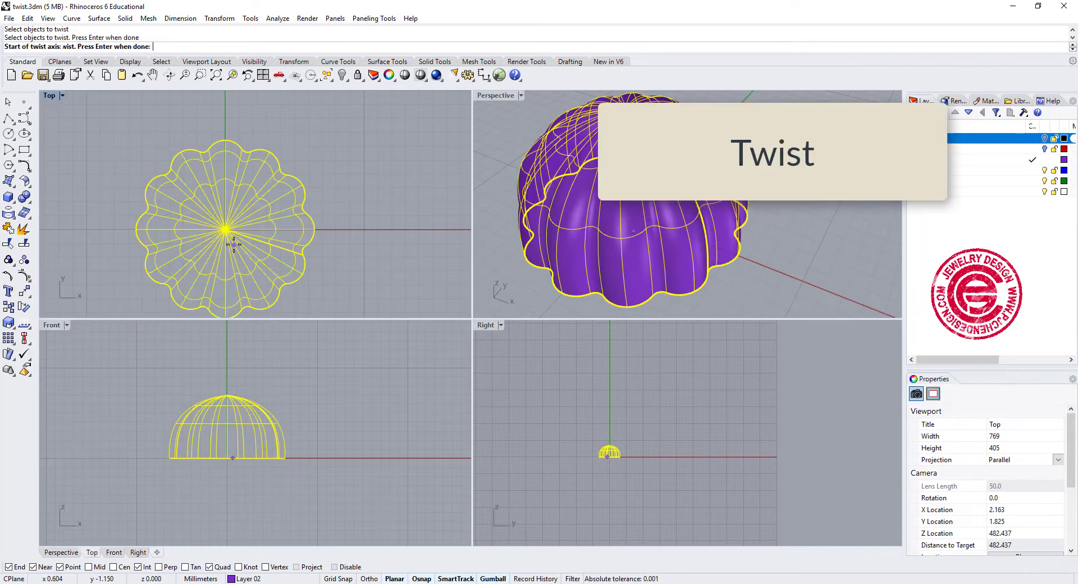
pyautogui.click(225, 229)
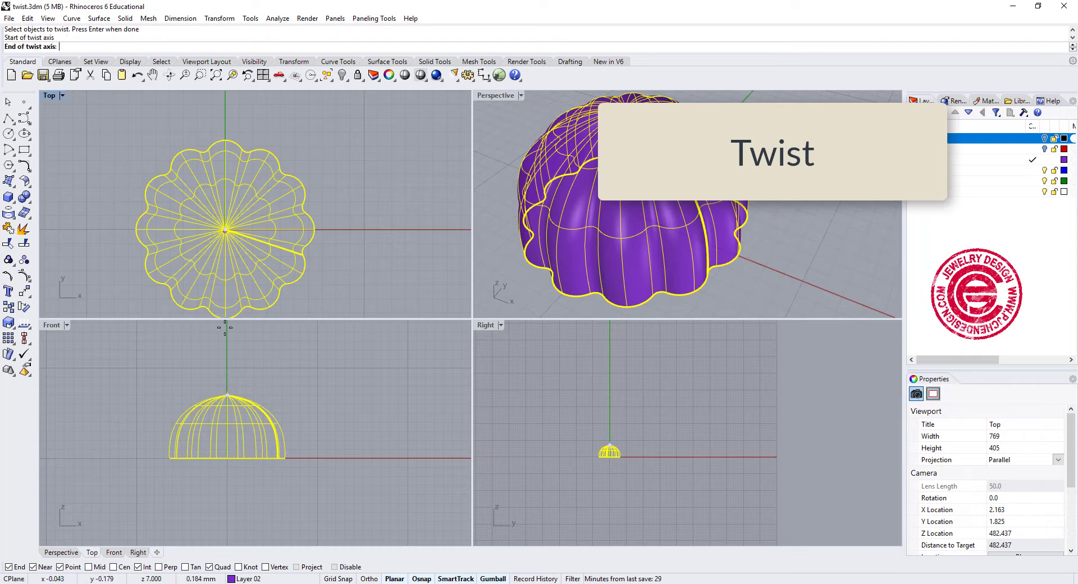
pyautogui.click(234, 474)
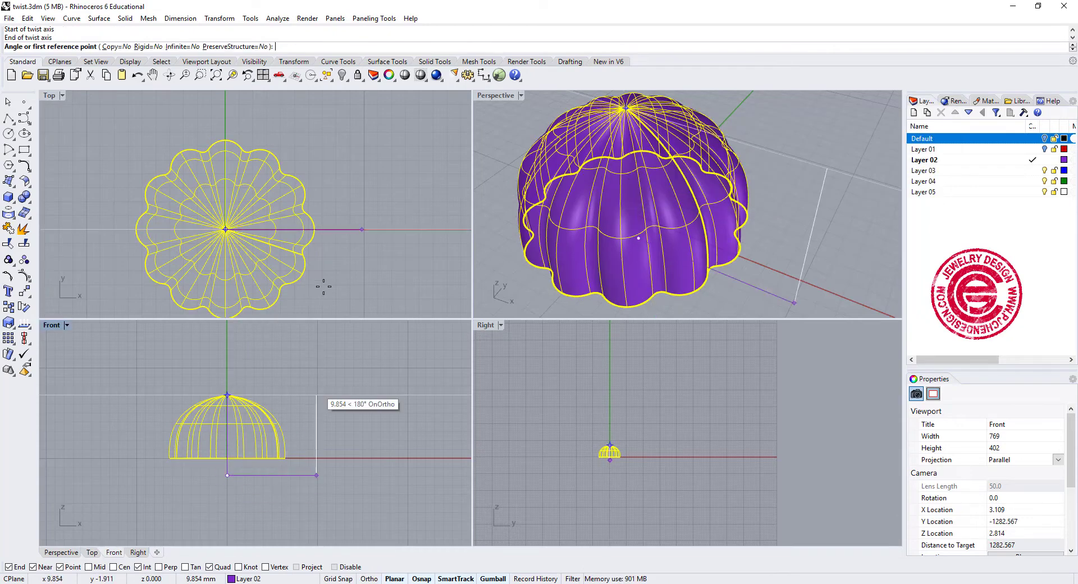
pyautogui.click(355, 227)
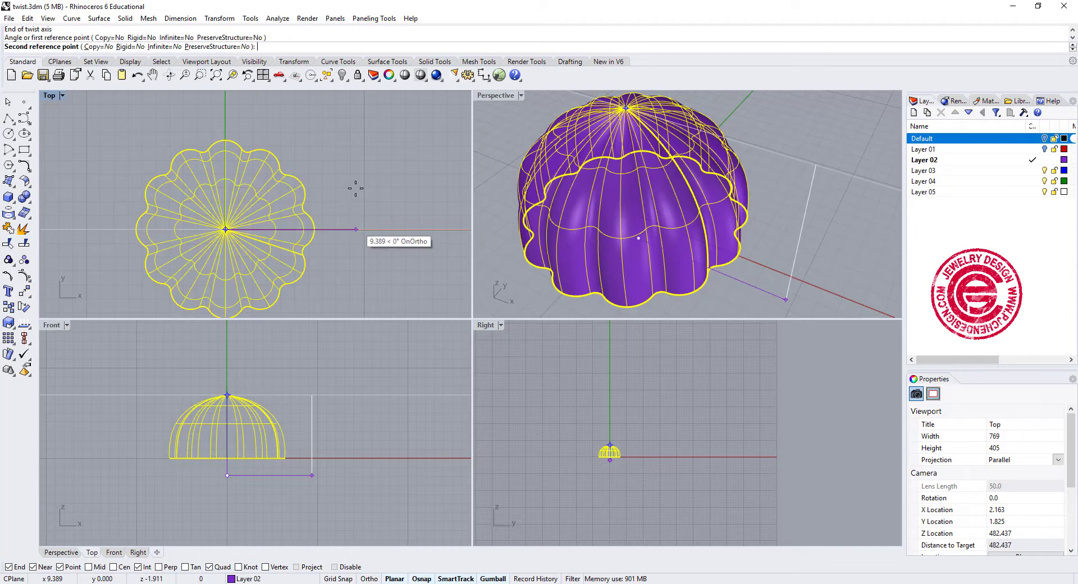
pyautogui.click(225, 107)
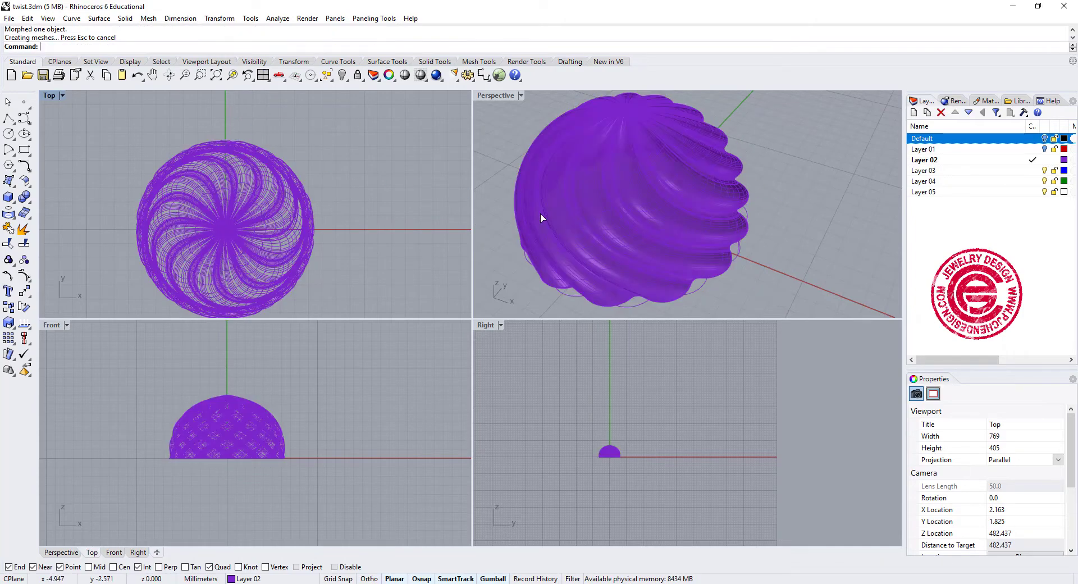
# - Examine the twisted dome's spiral grooves in an enlarged perspective view
pyautogui.moveTo(774, 266); pyautogui.dragTo(786, 203, button='right')
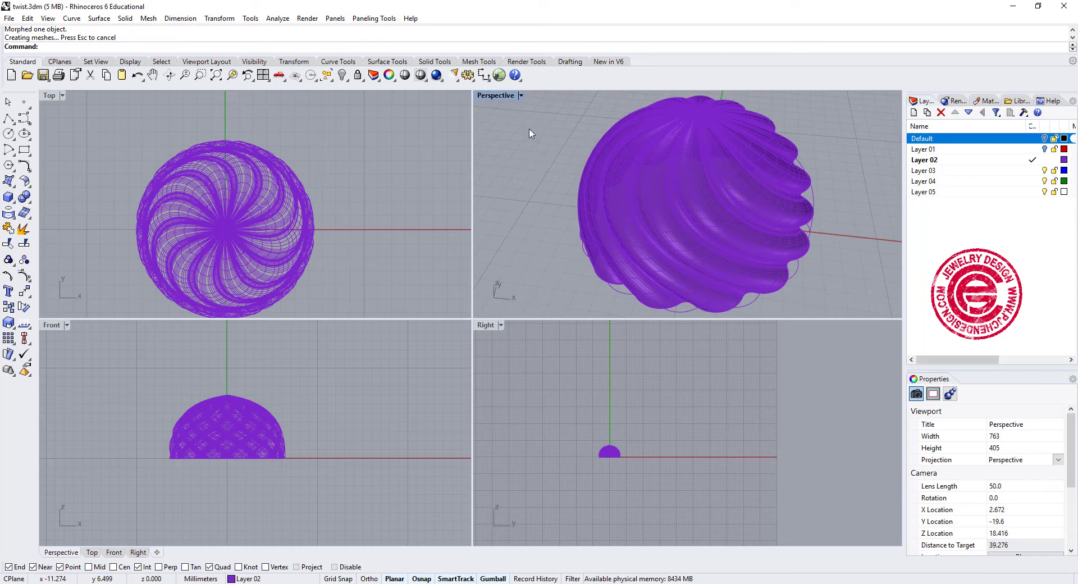
pyautogui.doubleClick(506, 101)
pyautogui.scroll(-3, 503, 257)
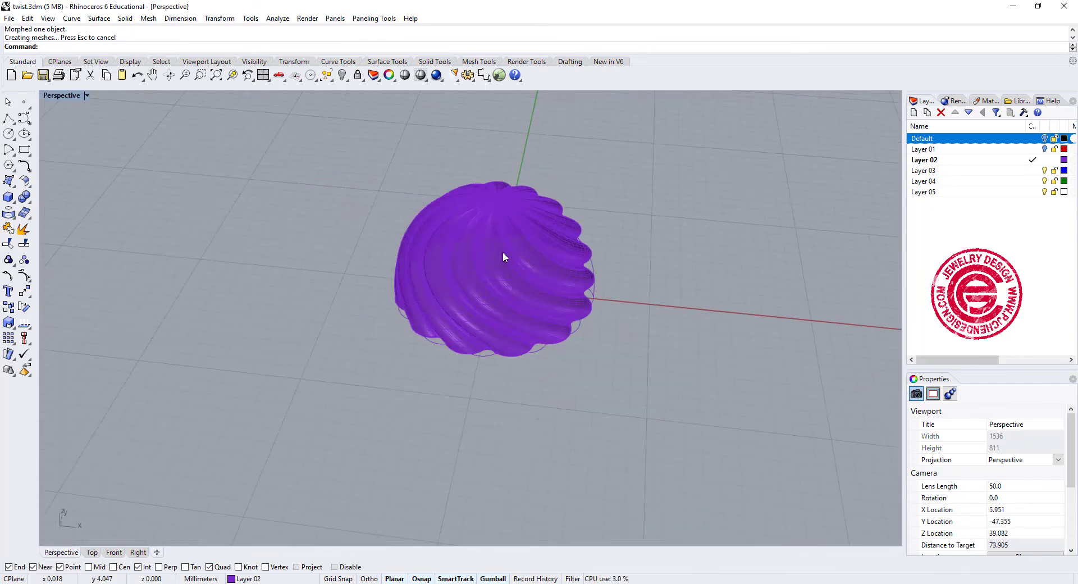
# - Make the Default layer current and turn off Layer 02 to bring back the finished sample pieces
pyautogui.moveTo(502, 257); pyautogui.dragTo(542, 309, button='right')
pyautogui.scroll(6, 539, 303)
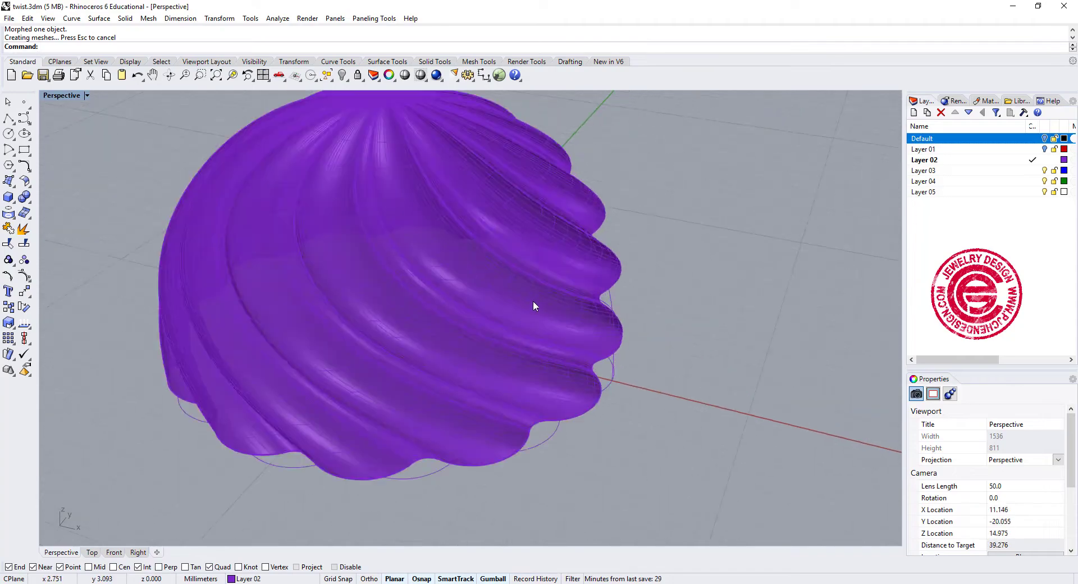
pyautogui.click(1033, 139)
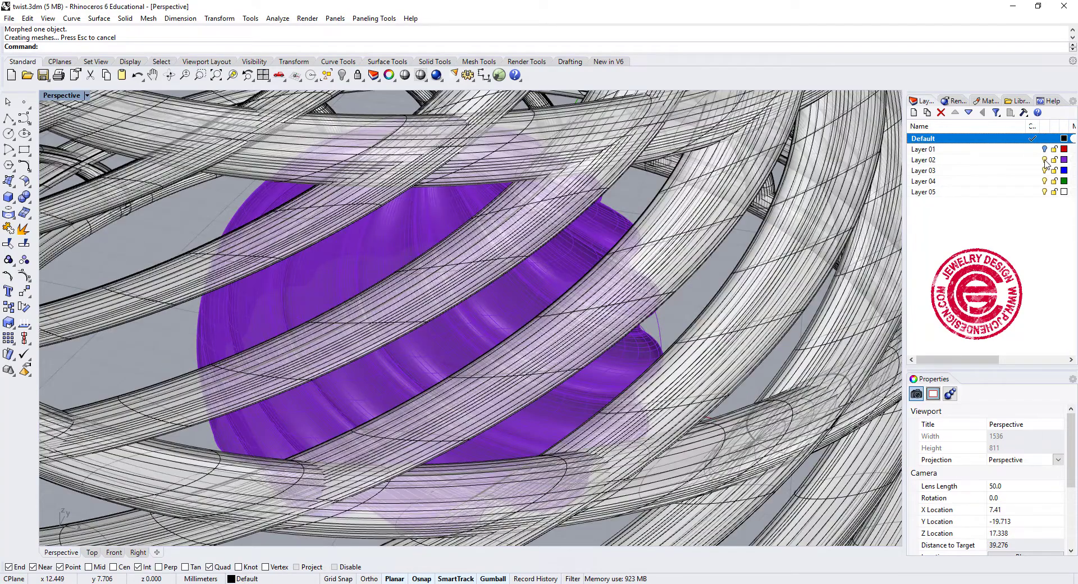
pyautogui.click(1044, 160)
# - Examine the finished twisted dome, the coiled wire dome and the openwork wire dome from several angles
pyautogui.scroll(-16, 385, 193)
pyautogui.keyDown('shift'); pyautogui.moveTo(385, 193); pyautogui.dragTo(515, 238, button='right'); pyautogui.keyUp('shift')
pyautogui.scroll(8, 389, 231)
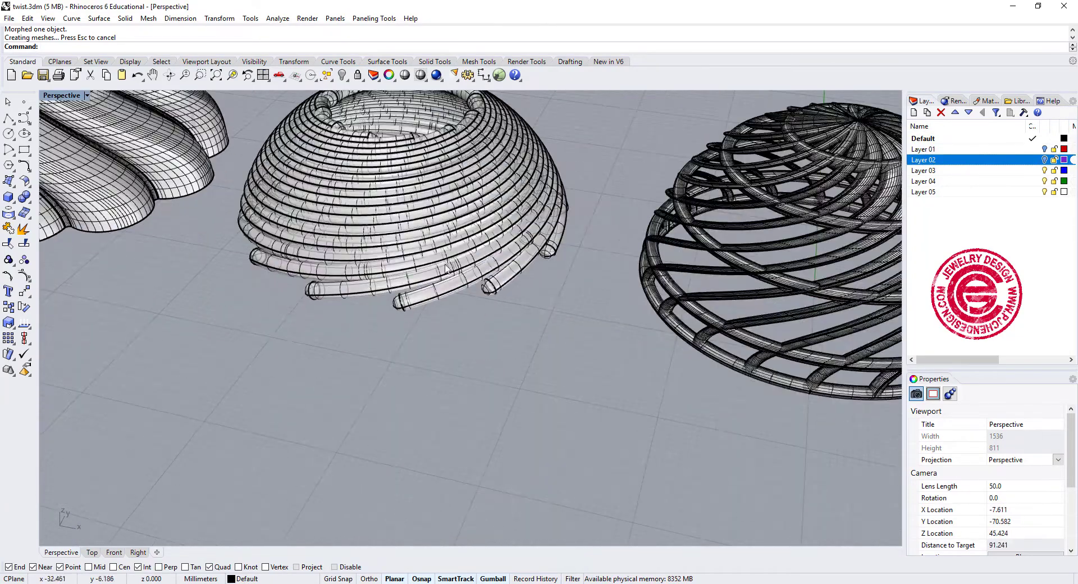
pyautogui.keyDown('shift'); pyautogui.moveTo(476, 209); pyautogui.dragTo(534, 279, button='right'); pyautogui.keyUp('shift')
pyautogui.scroll(2, 534, 279)
pyautogui.scroll(-4, 590, 313)
pyautogui.moveTo(591, 317); pyautogui.dragTo(613, 317, button='right')
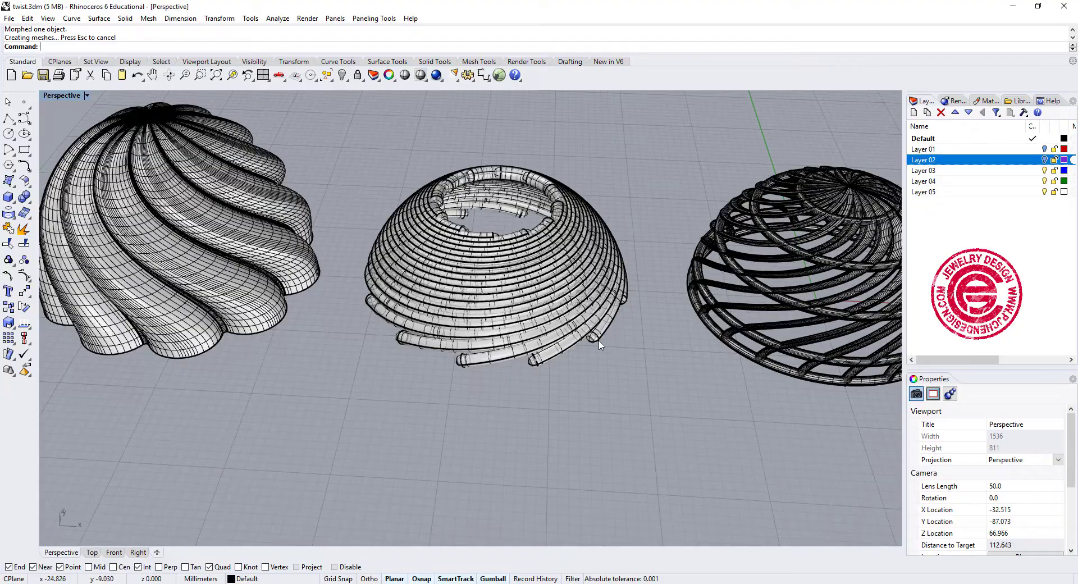
pyautogui.click(597, 338)
pyautogui.click(590, 349)
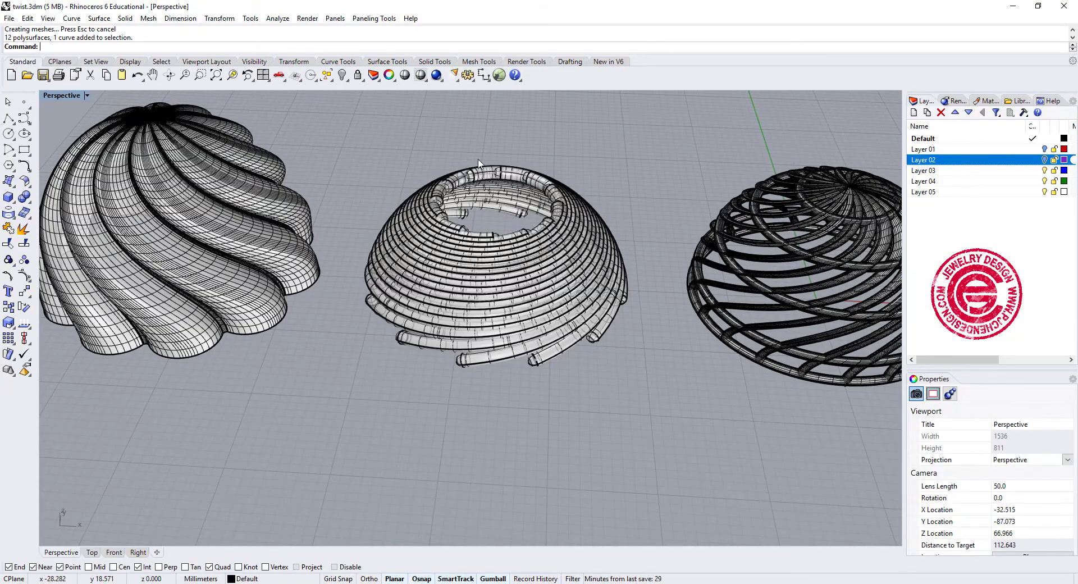
pyautogui.moveTo(577, 259)
pyautogui.mouseDown(button='right')
pyautogui.moveTo(581, 432)
pyautogui.moveTo(581, 247)
pyautogui.mouseUp(button='right')
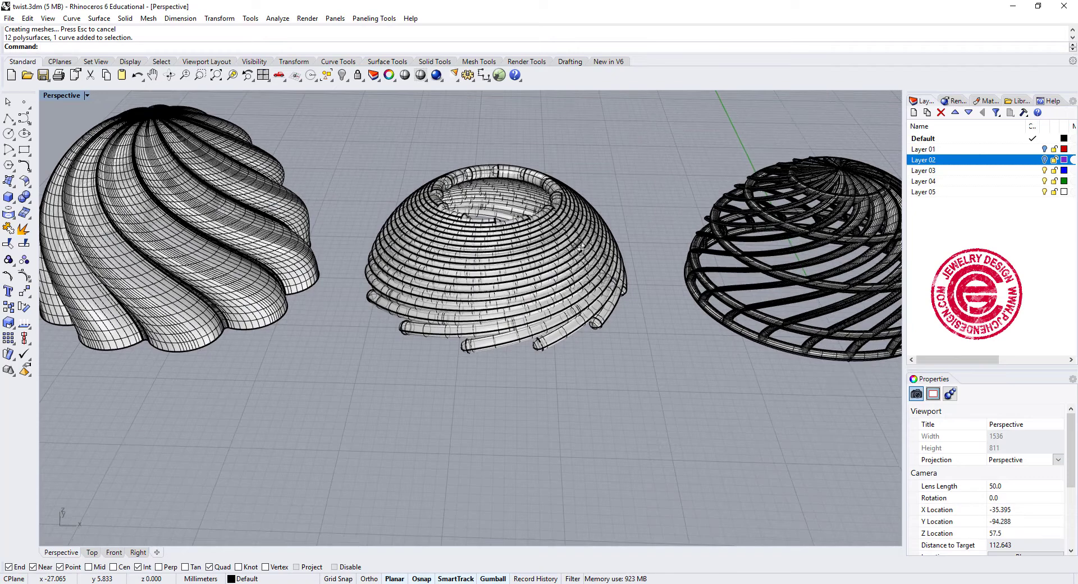
# - With Layer 03 current and Default hidden, draw a sphere of about 9.3 mm radius centred on the origin in the Top view
pyautogui.doubleClick(57, 96)
pyautogui.rightClick(353, 223)
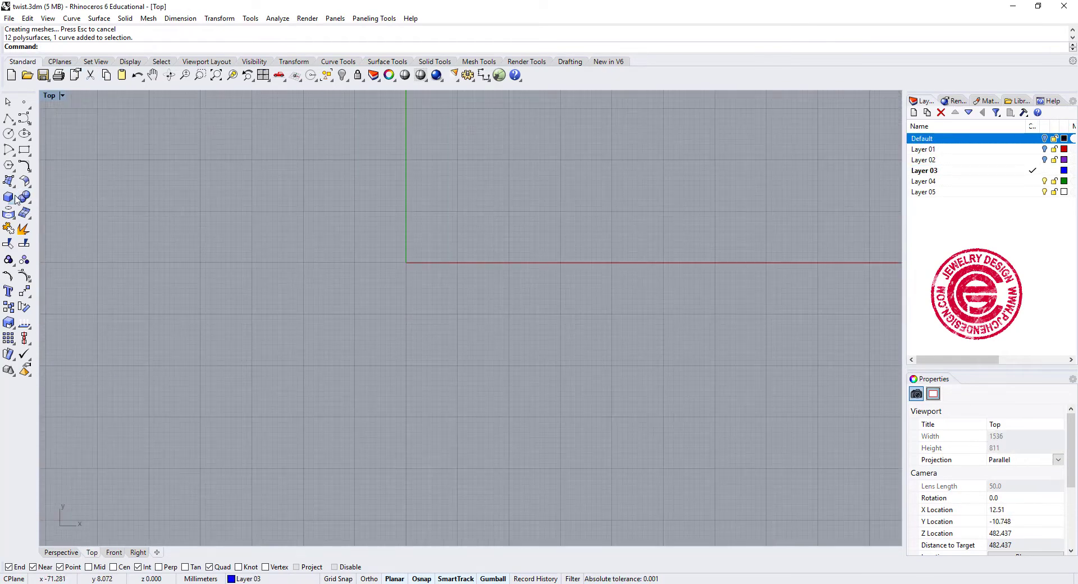
pyautogui.click(9, 197)
pyautogui.click(56, 202)
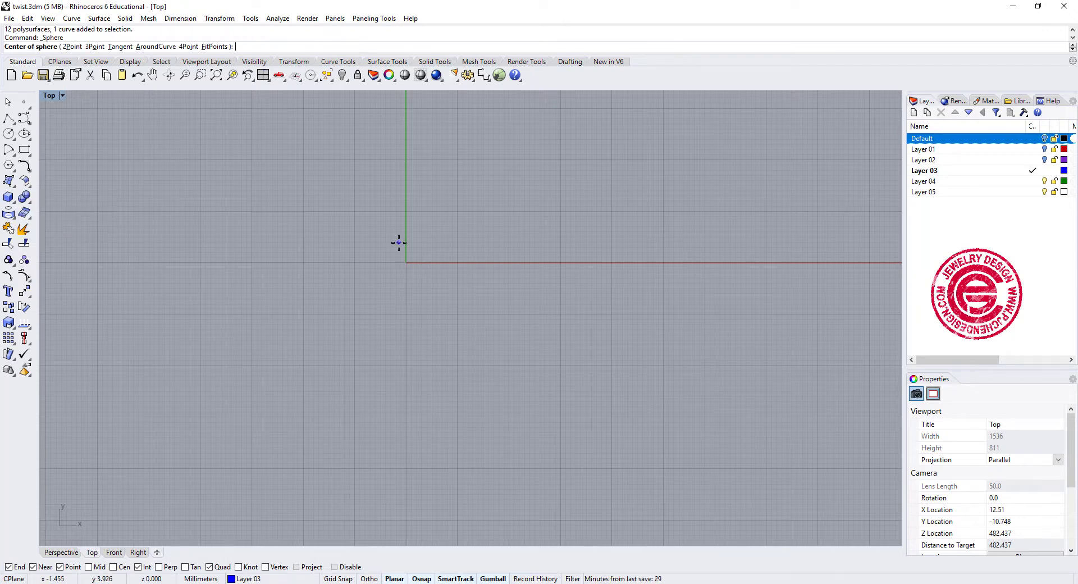
pyautogui.write('0')
pyautogui.press('Return')
pyautogui.scroll(5, 456, 262)
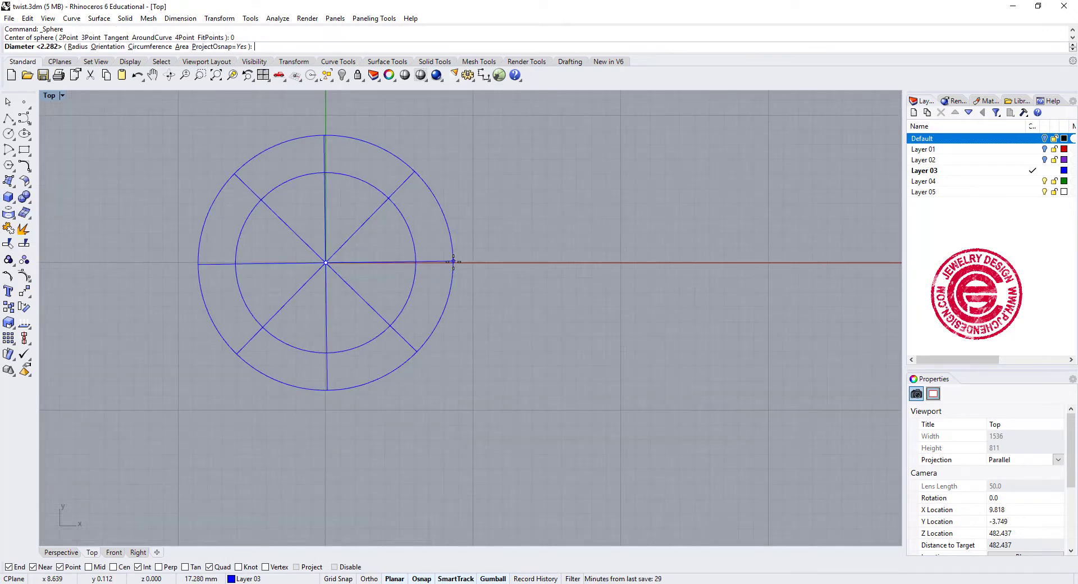
pyautogui.click(462, 262)
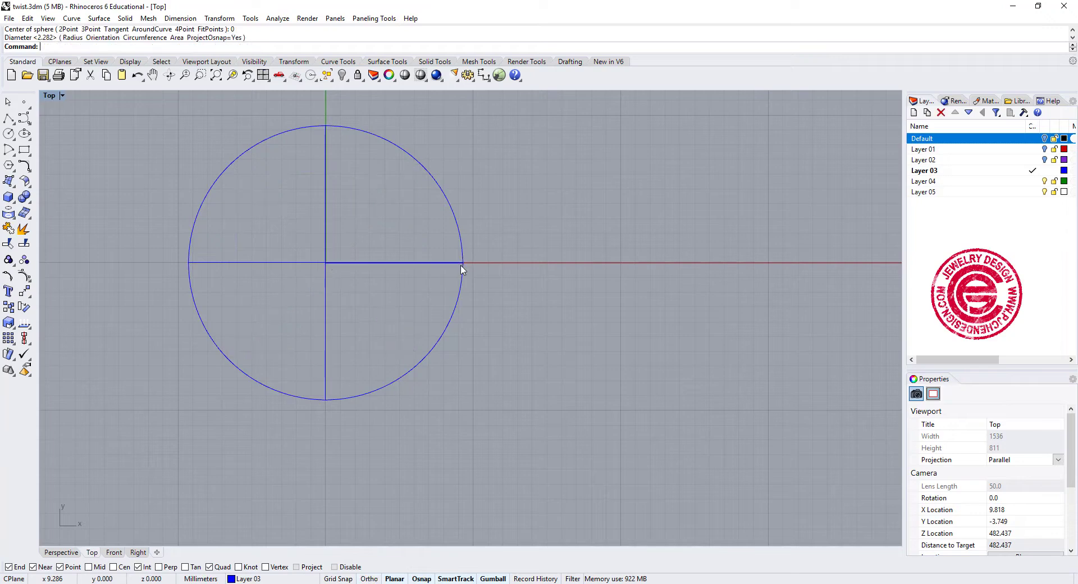
pyautogui.scroll(-6, 407, 223)
pyautogui.moveTo(408, 224); pyautogui.dragTo(461, 246, button='right')
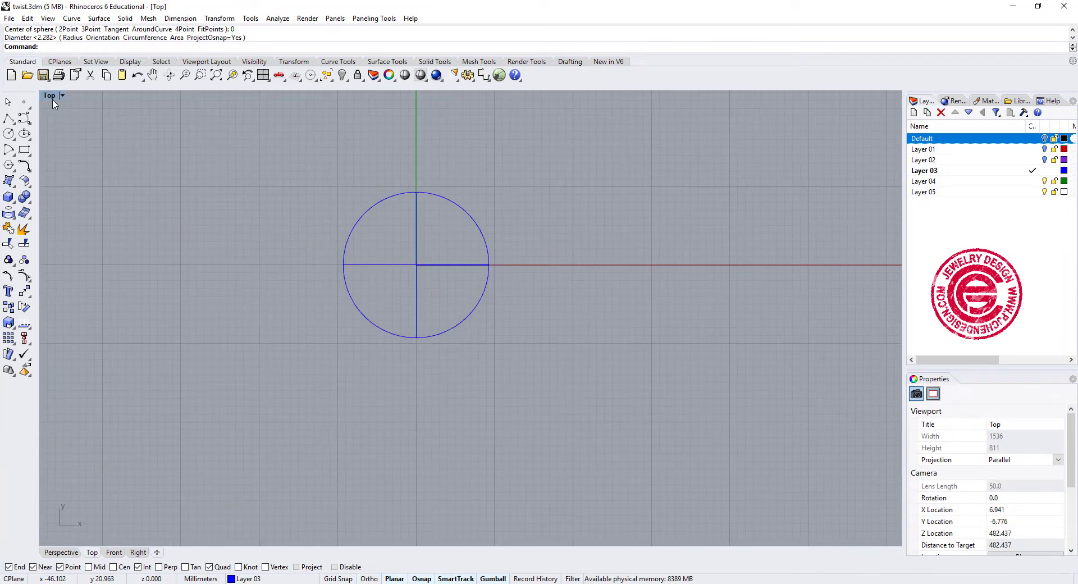
# - Draw a flat spiral with 2 turns centred on the sphere's top, running from the sphere's outer radius inward to near the centre
pyautogui.click(262, 76)
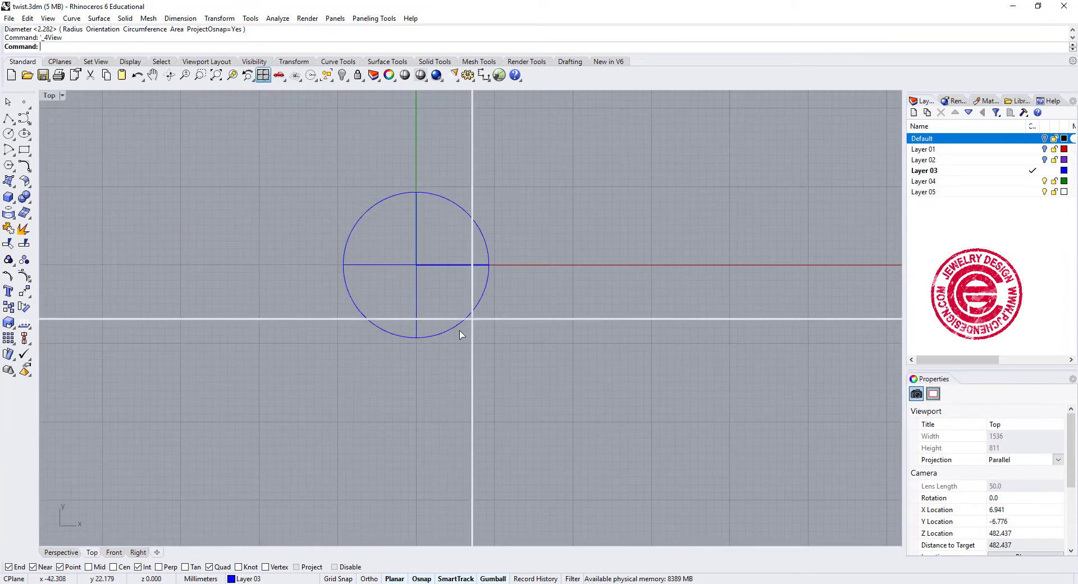
pyautogui.click(28, 122)
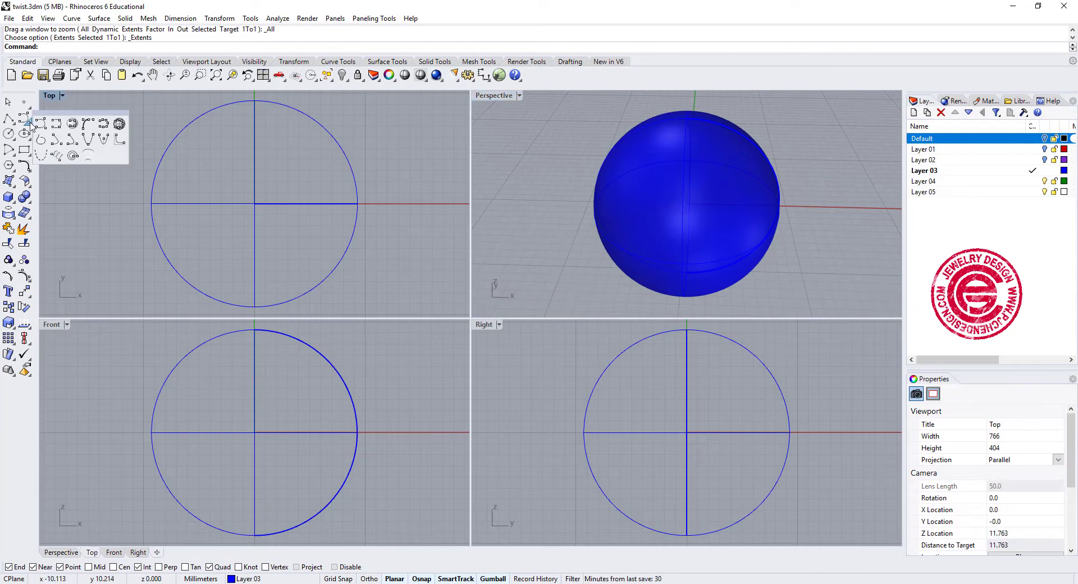
pyautogui.rightClick(72, 157)
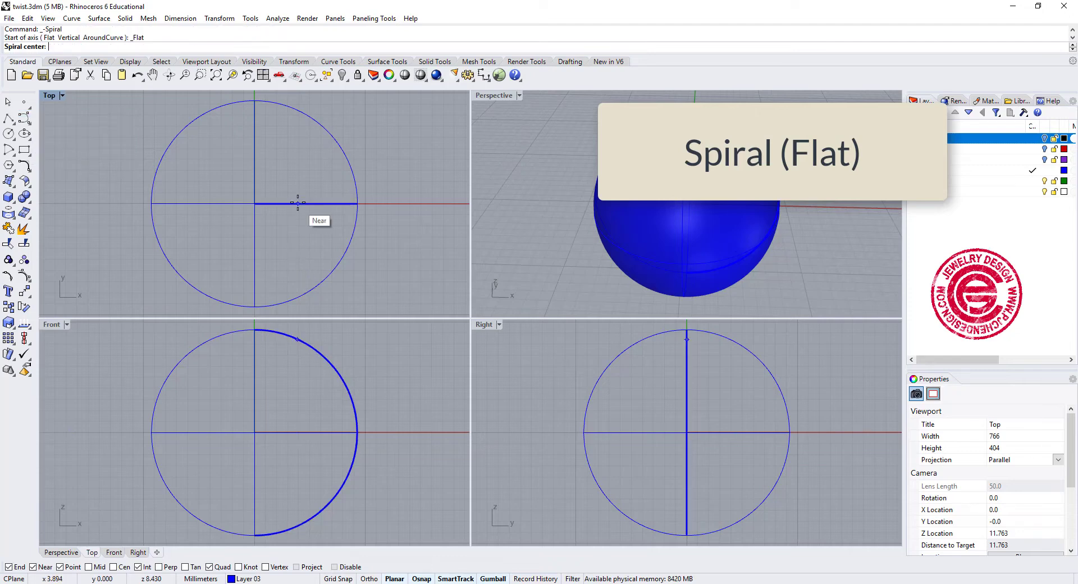
pyautogui.click(254, 204)
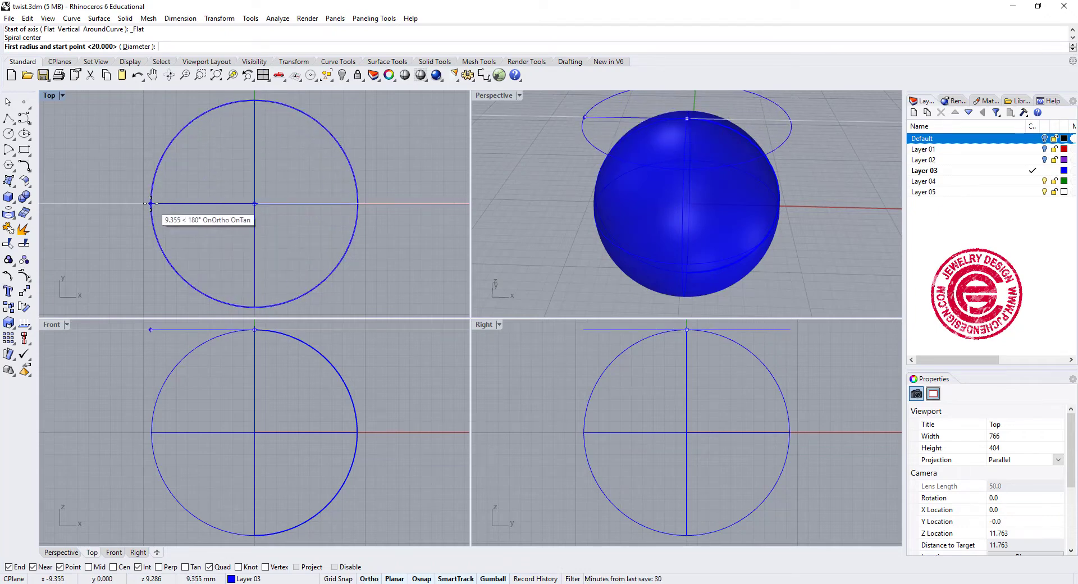
pyautogui.click(358, 203)
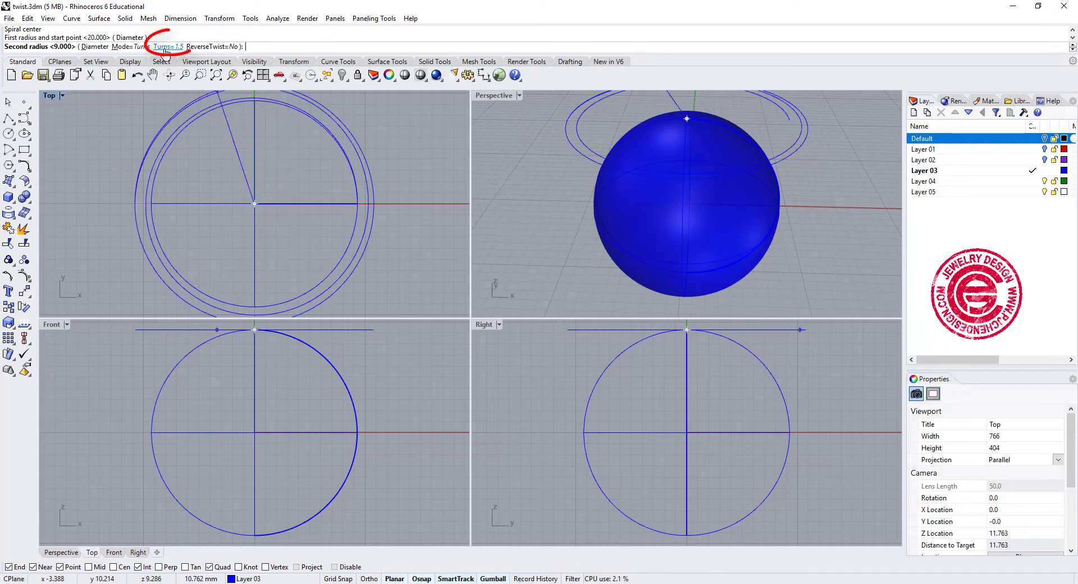
pyautogui.click(166, 48)
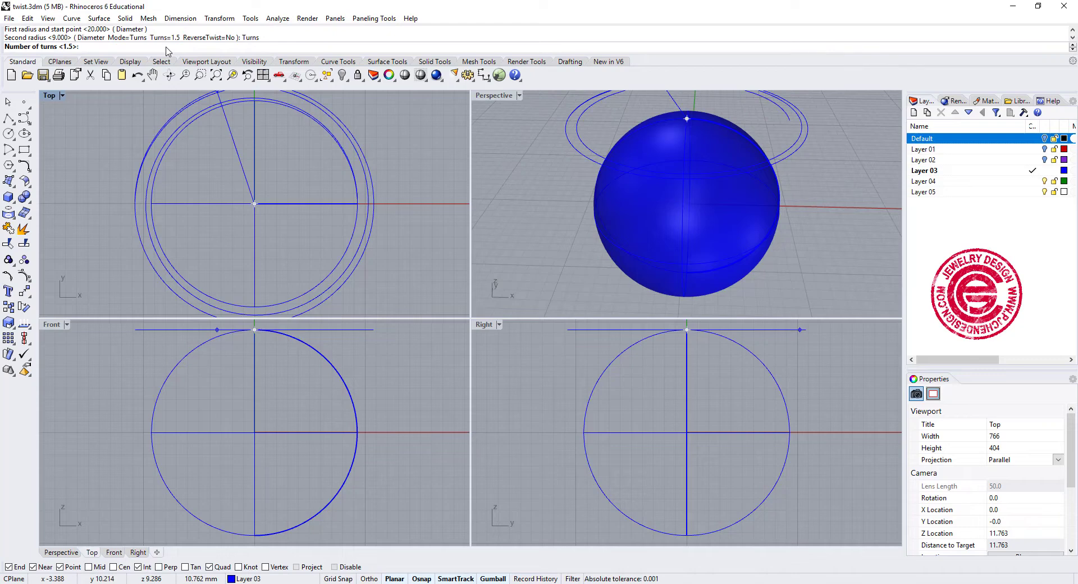
pyautogui.press('Return')
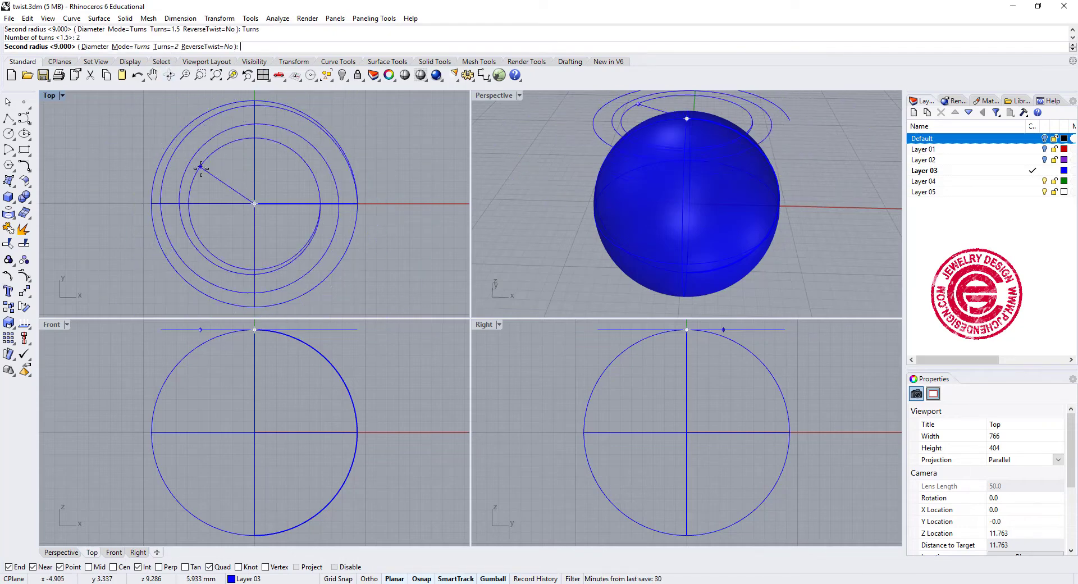
pyautogui.click(254, 196)
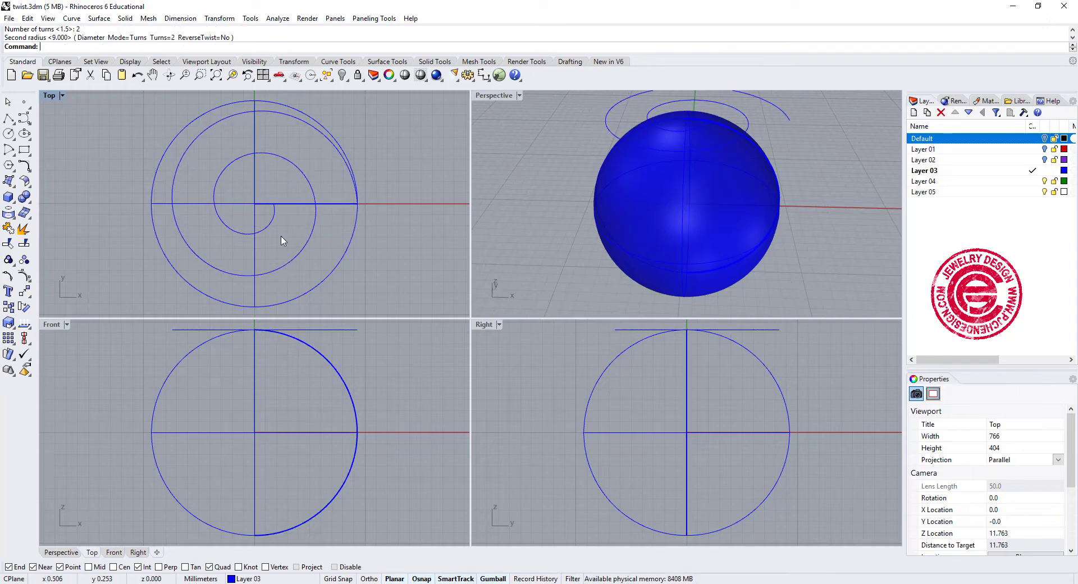
# - Project the flat spiral onto the sphere in the Top view
pyautogui.click(269, 231)
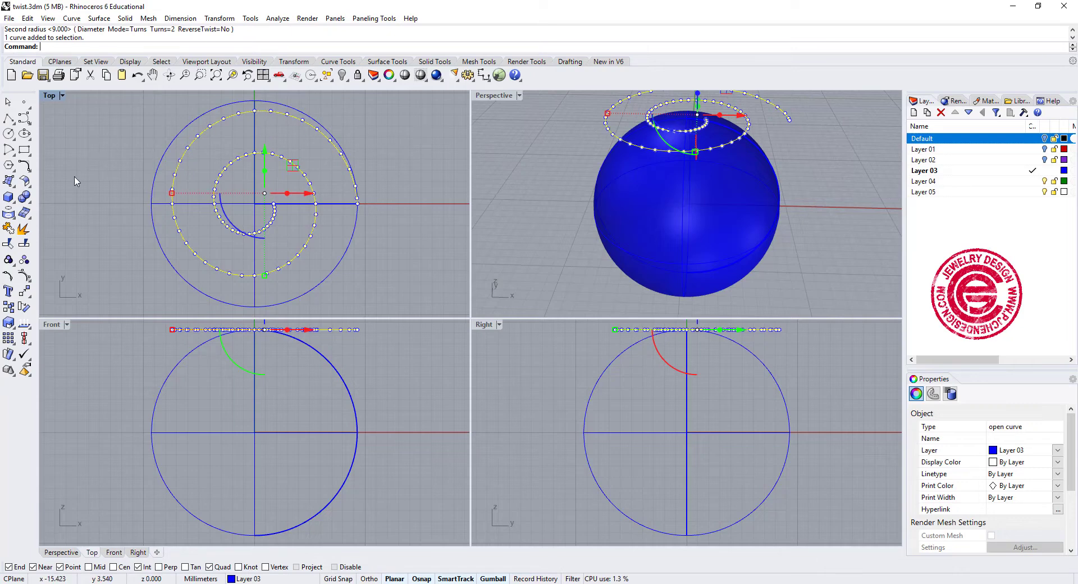
pyautogui.click(9, 229)
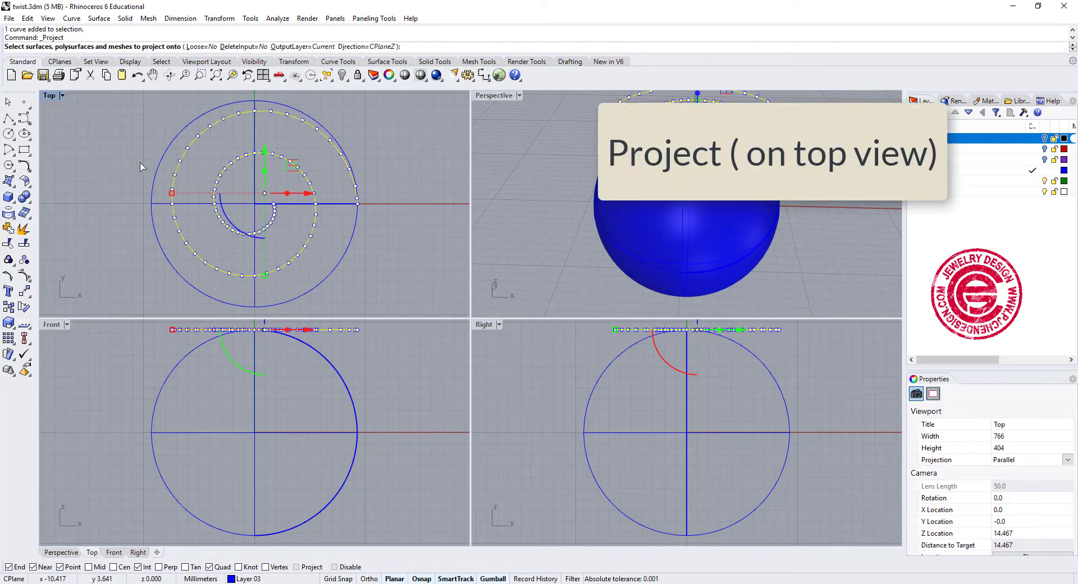
pyautogui.click(158, 164)
pyautogui.press('Return')
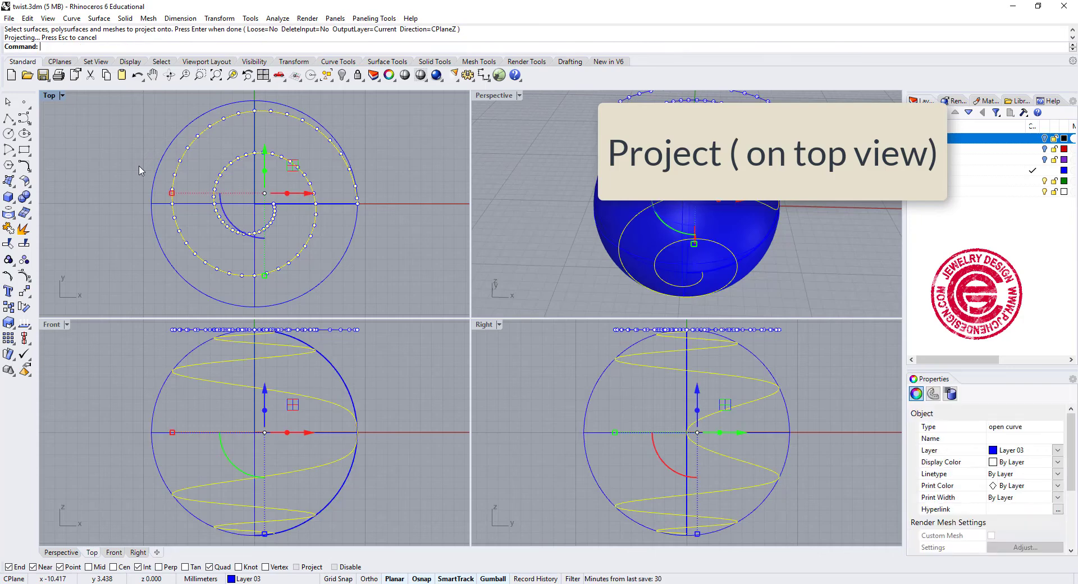
pyautogui.rightClick(797, 238)
pyautogui.moveTo(803, 237); pyautogui.dragTo(615, 190, button='right')
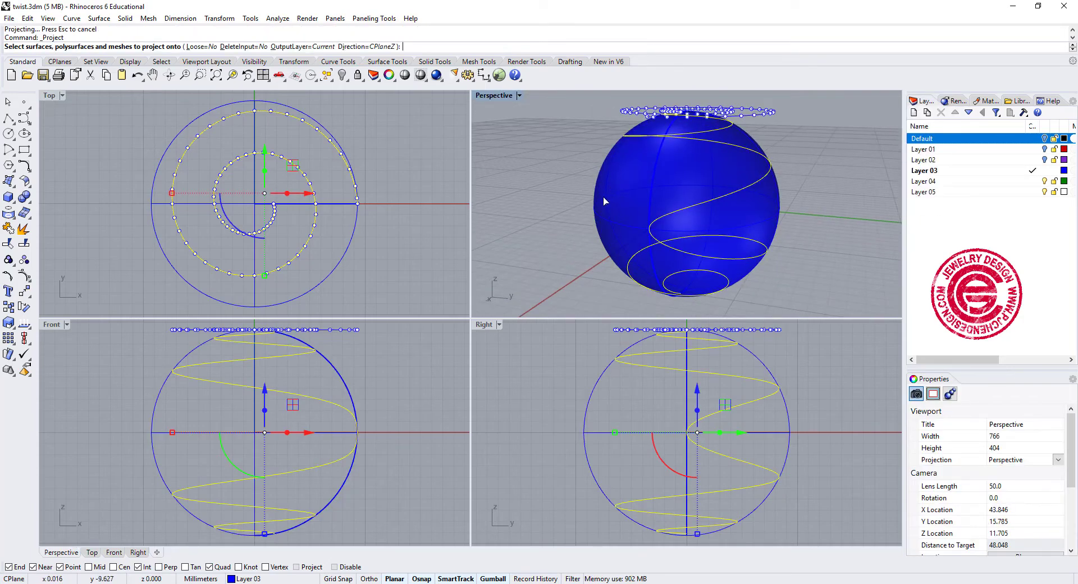
pyautogui.press('Escape')
pyautogui.press('Escape')
pyautogui.press('Escape')
# - Split the projected spiral curve at its point on the sphere's equator in the Front view
pyautogui.click(678, 214)
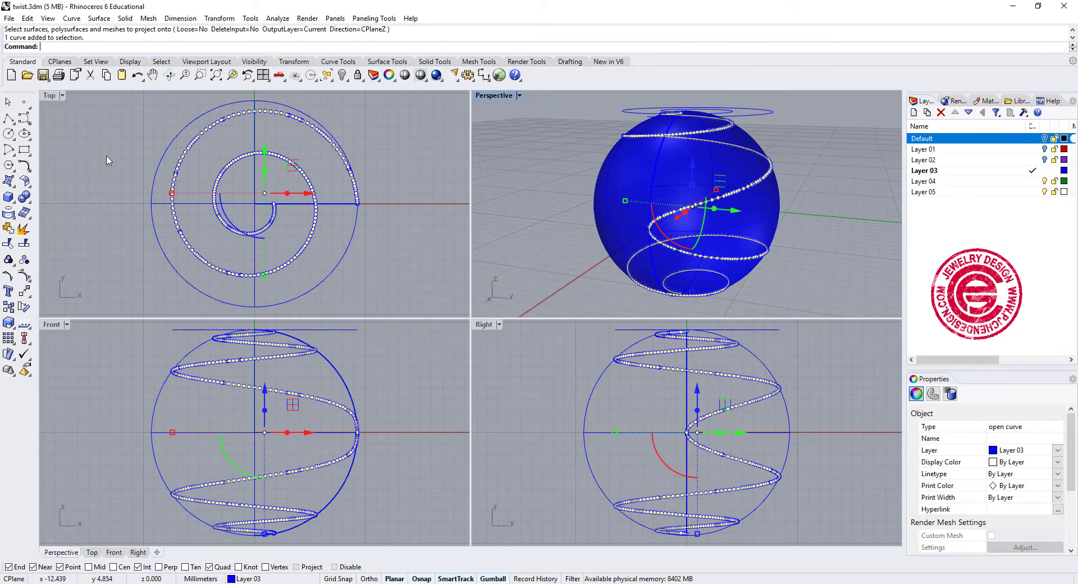
pyautogui.click(31, 244)
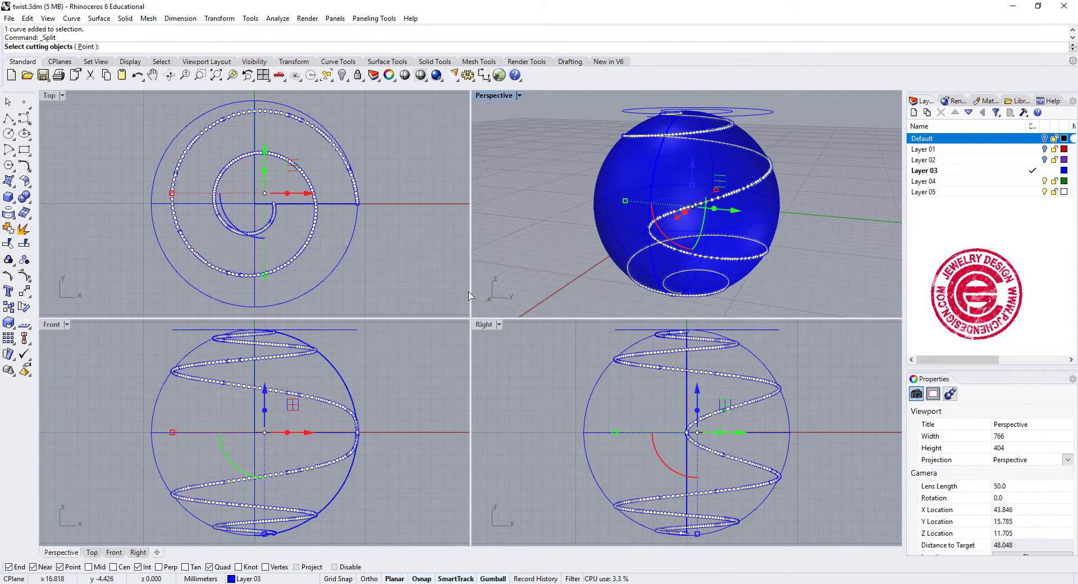
pyautogui.click(86, 46)
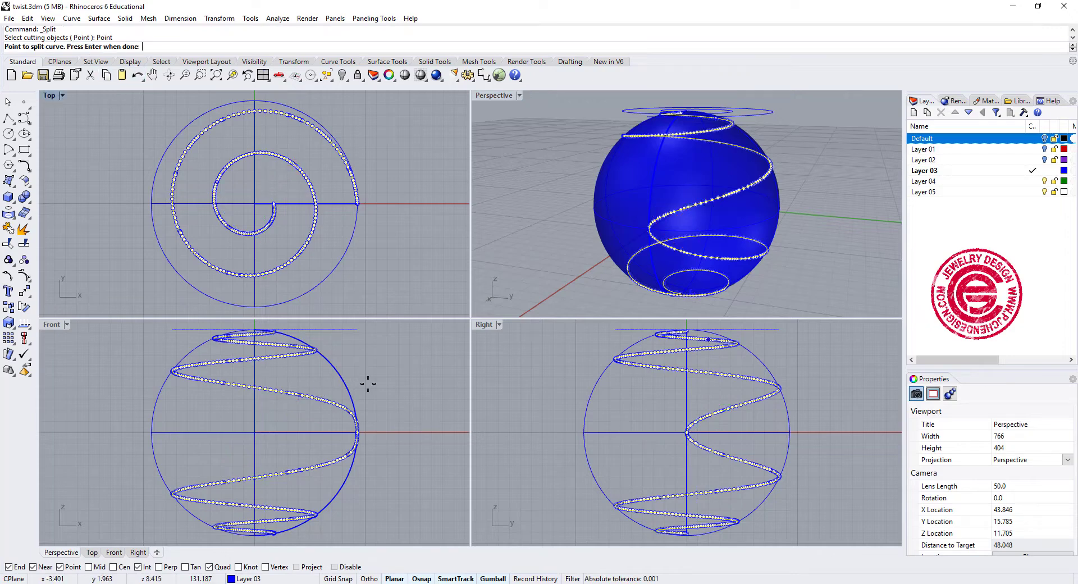
pyautogui.click(356, 432)
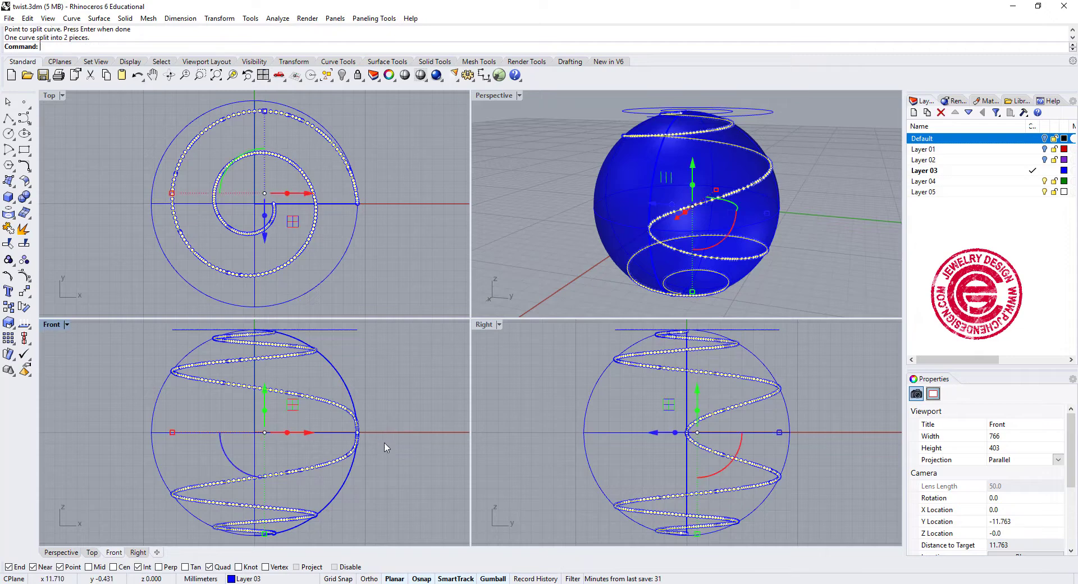
pyautogui.press('Return')
# - Delete the sphere and the lower half of the projected spiral, and hide the original flat spiral
pyautogui.moveTo(383, 504); pyautogui.dragTo(298, 453)
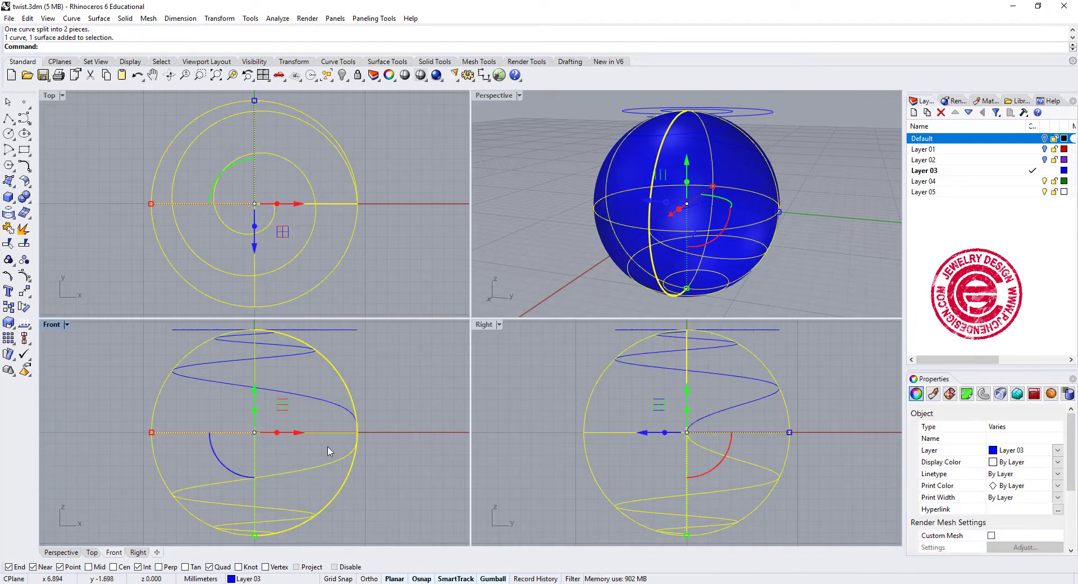
pyautogui.press('Delete')
pyautogui.moveTo(705, 183); pyautogui.dragTo(777, 149, button='right')
pyautogui.click(769, 116)
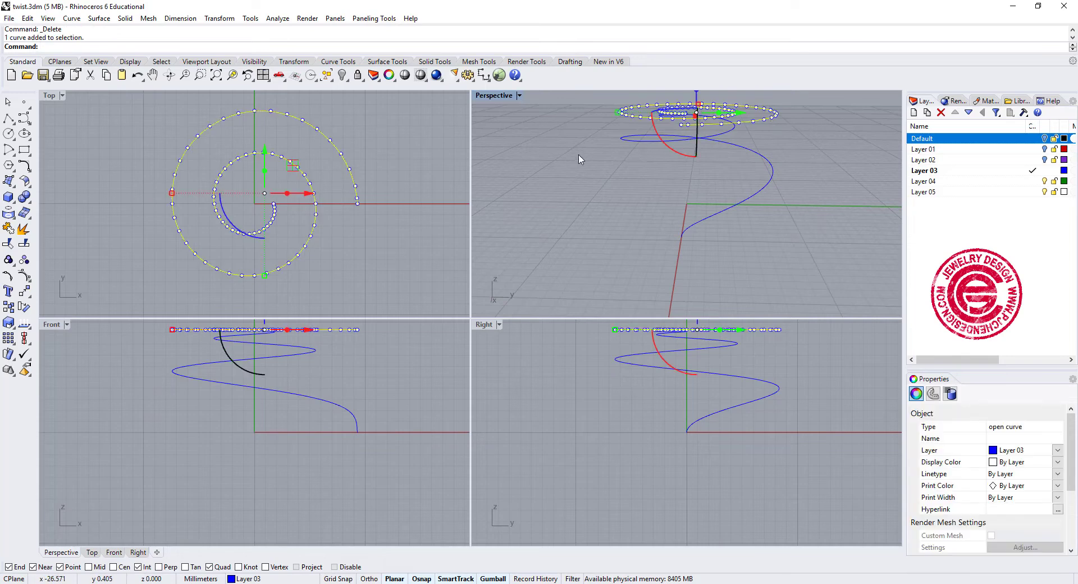
pyautogui.click(346, 74)
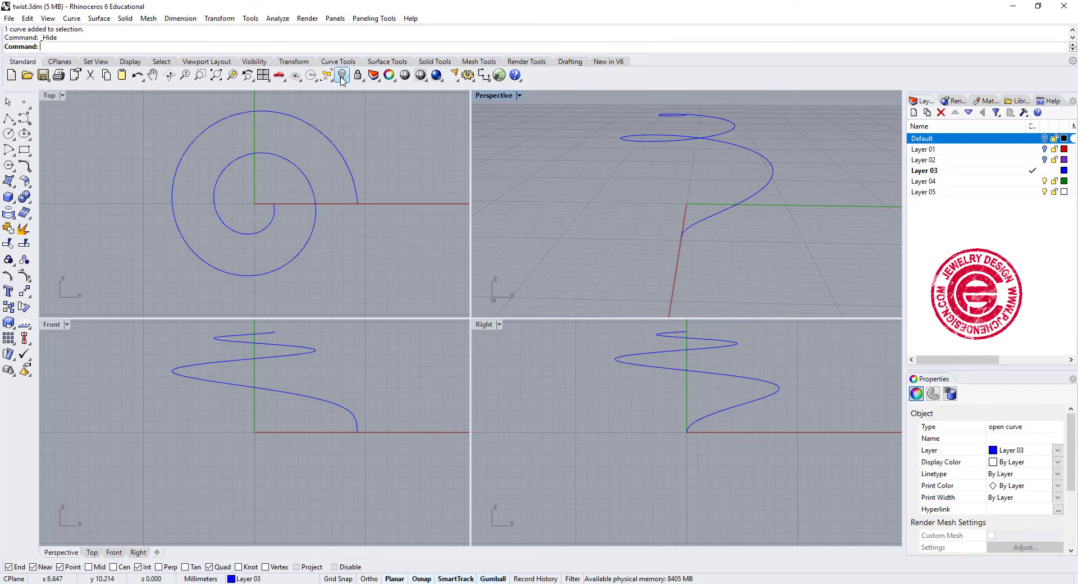
# - Create a round-capped solid pipe along the remaining domed spiral curve with a 0.5 mm start and end radius
pyautogui.moveTo(260, 222); pyautogui.dragTo(262, 233, button='right')
pyautogui.click(268, 234)
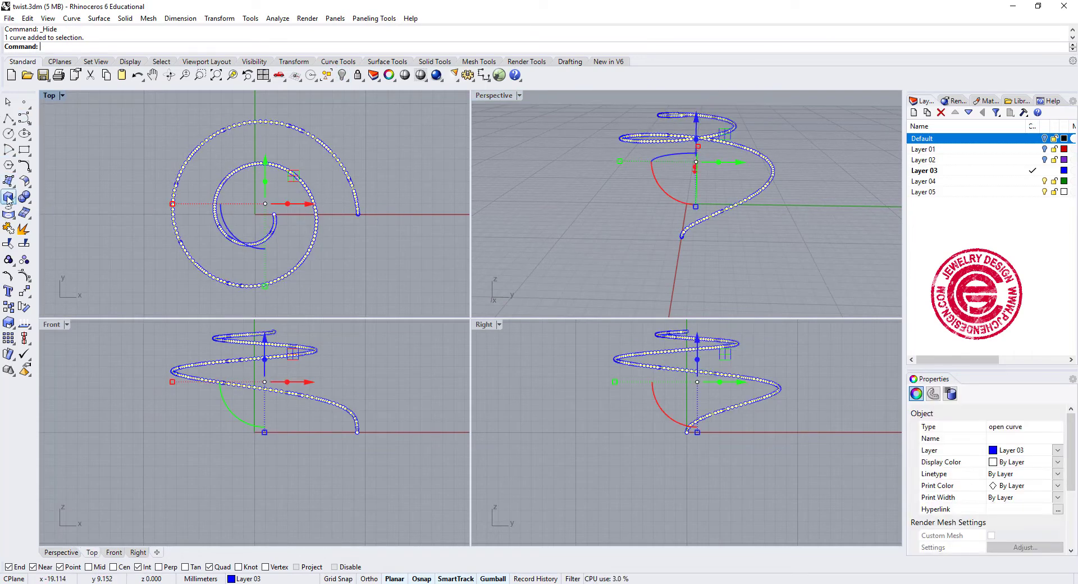
pyautogui.click(8, 199)
pyautogui.click(45, 237)
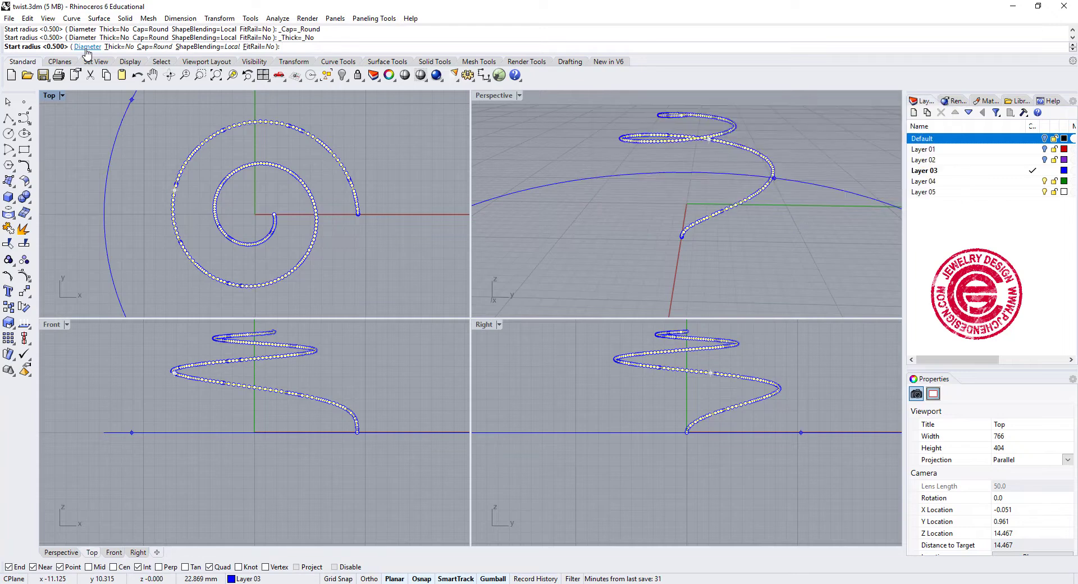
pyautogui.click(175, 227)
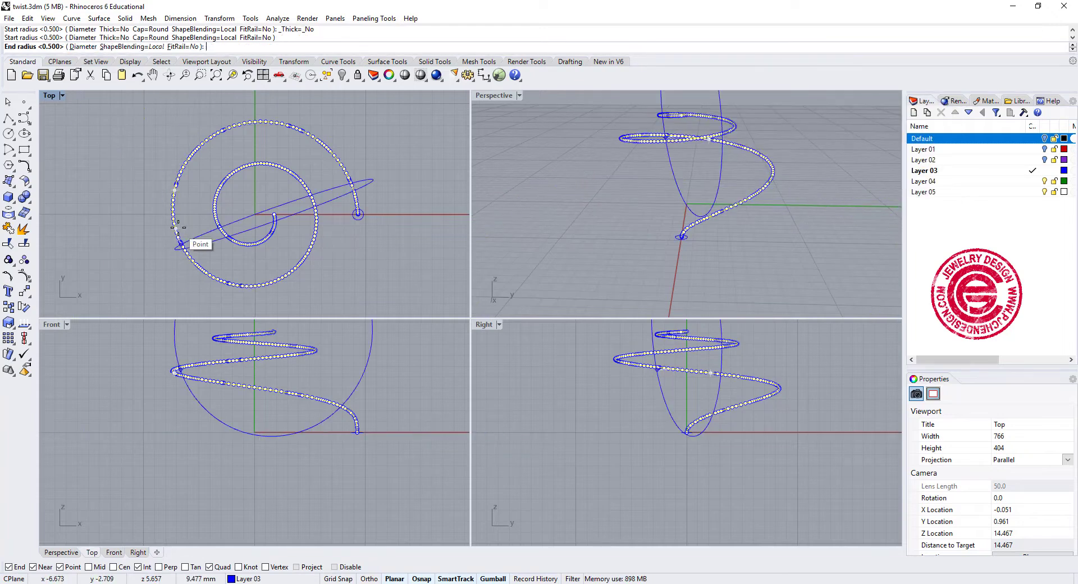
pyautogui.press('Return')
pyautogui.press('Return')
pyautogui.click(240, 265)
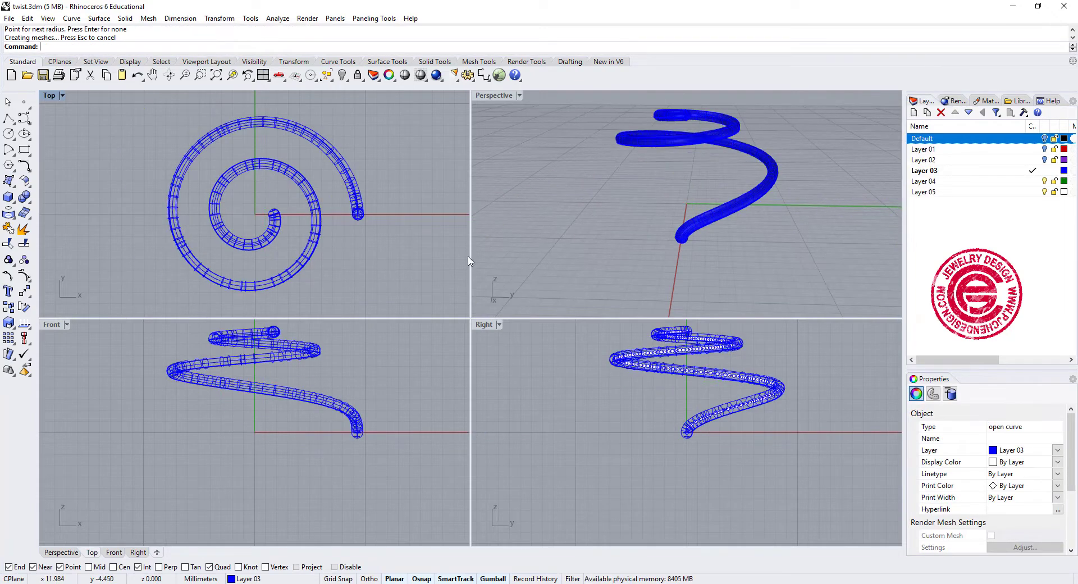
# - Polar array the domed spiral pipe about the origin with 25 items over a full 360 degrees
pyautogui.moveTo(700, 200); pyautogui.dragTo(571, 177, button='right')
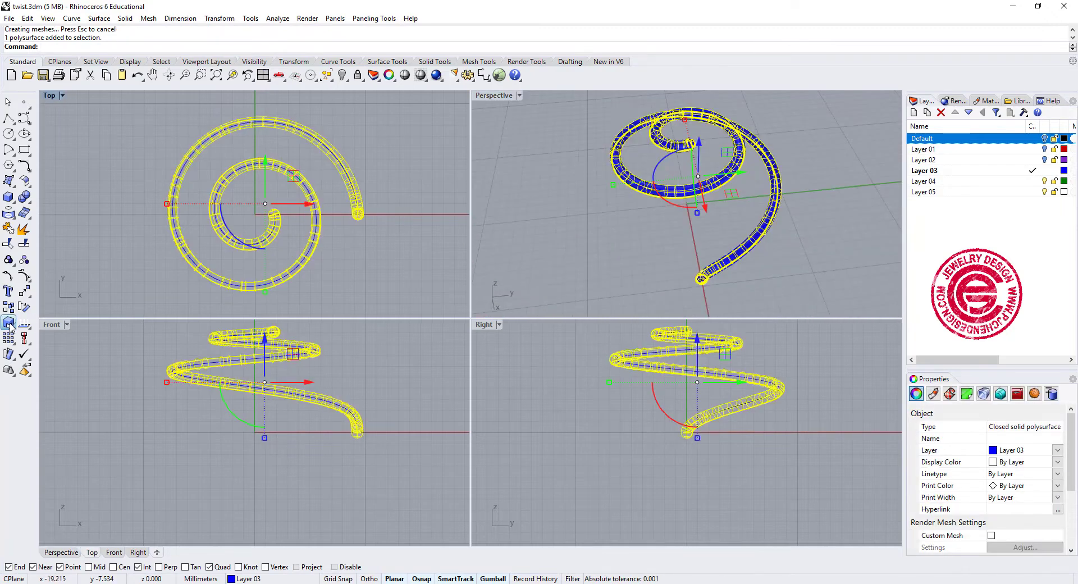
pyautogui.click(8, 337)
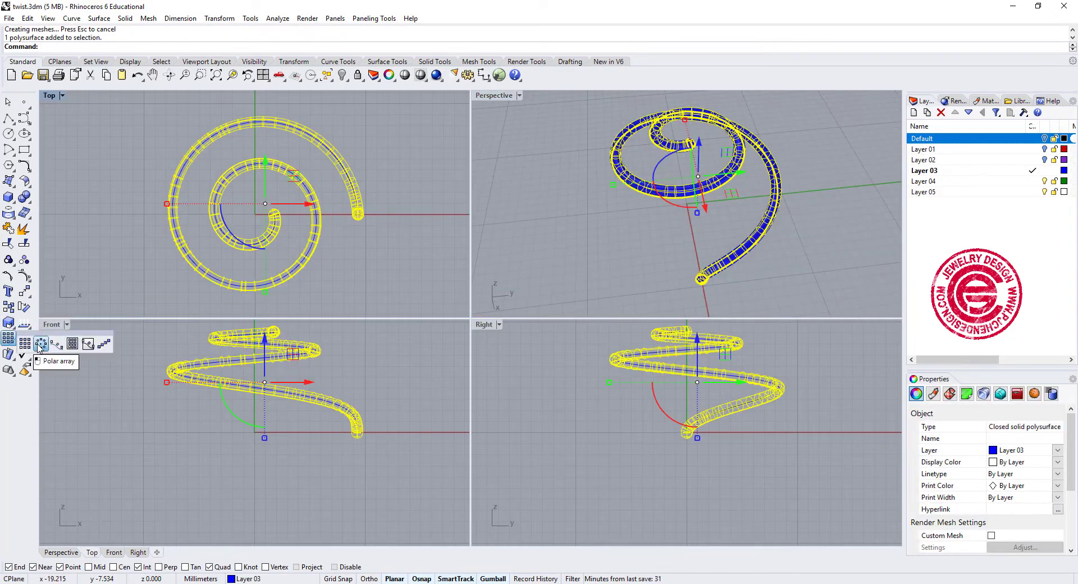
pyautogui.click(40, 344)
pyautogui.write('0')
pyautogui.press('Return')
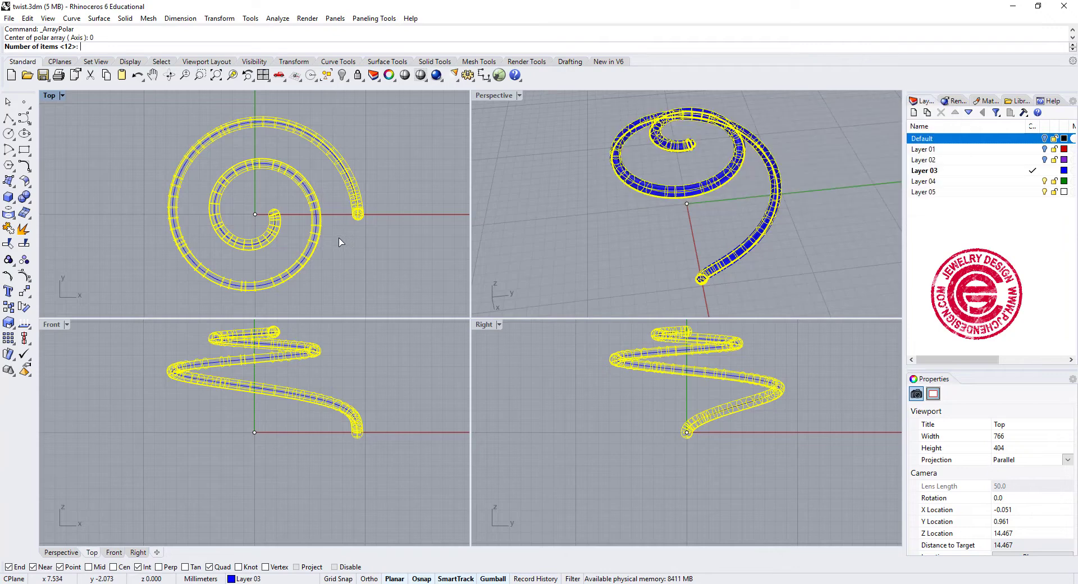
pyautogui.write('25\\')
pyautogui.press('Return')
pyautogui.write('25')
pyautogui.press('Return')
pyautogui.press('Return')
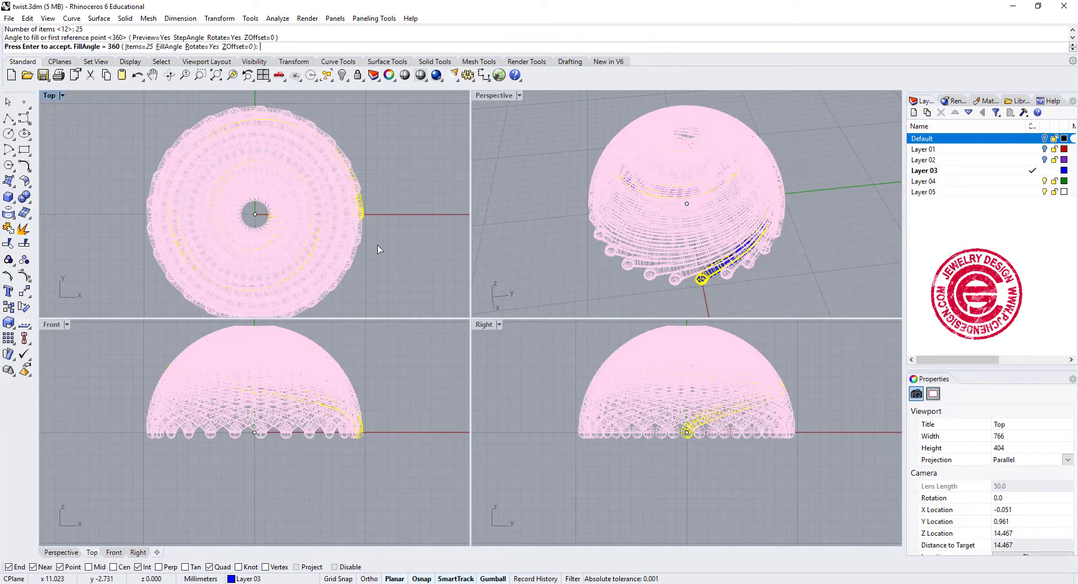
pyautogui.press('Return')
pyautogui.press('Escape')
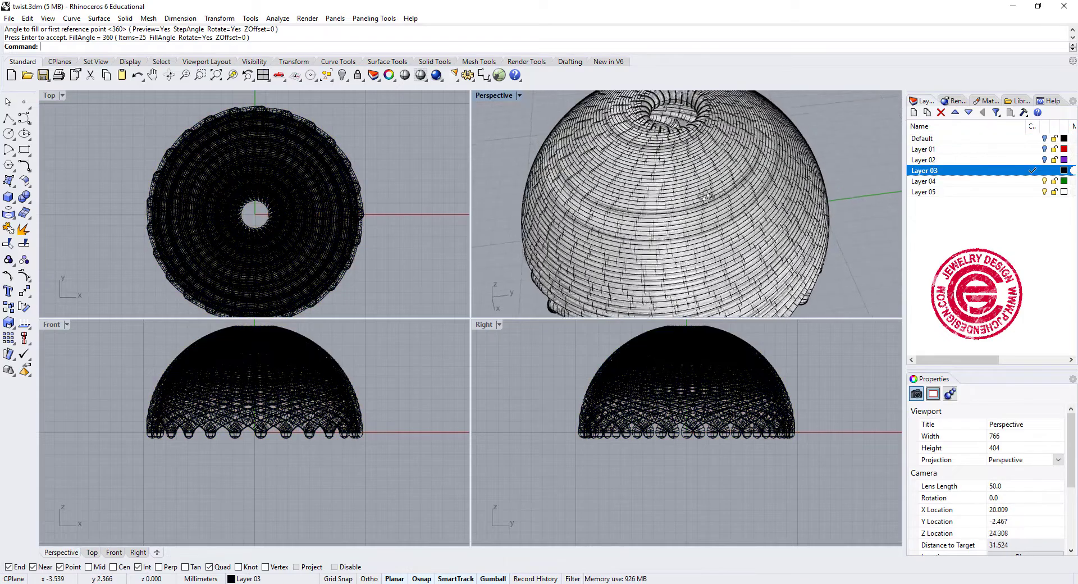
# - Make Layer 04 current, show the Default layer and hide Layer 03
pyautogui.moveTo(706, 197); pyautogui.dragTo(779, 224, button='right')
pyautogui.scroll(-6, 645, 173)
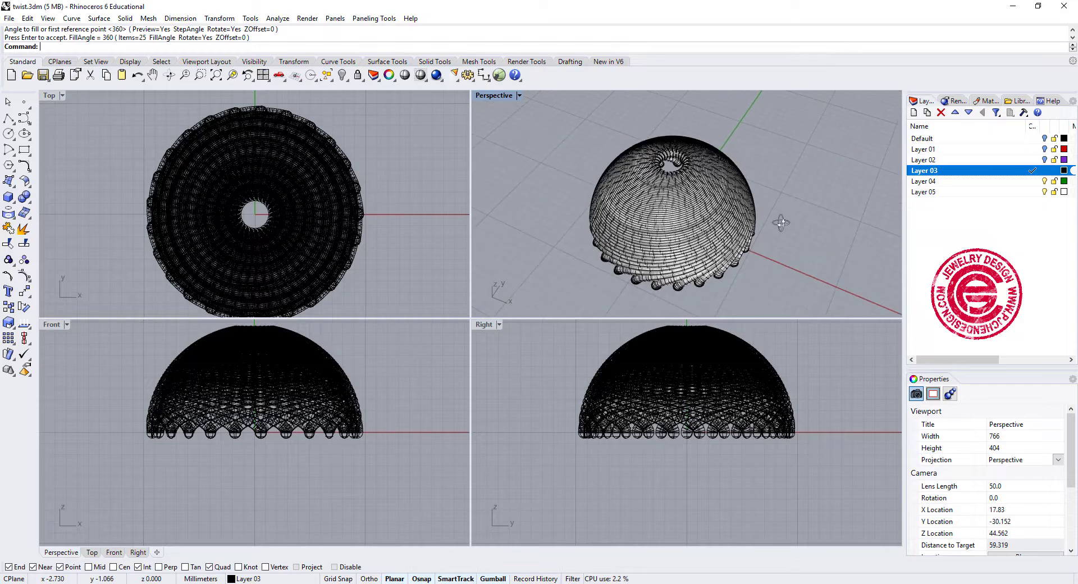
pyautogui.click(1031, 181)
pyautogui.click(1044, 138)
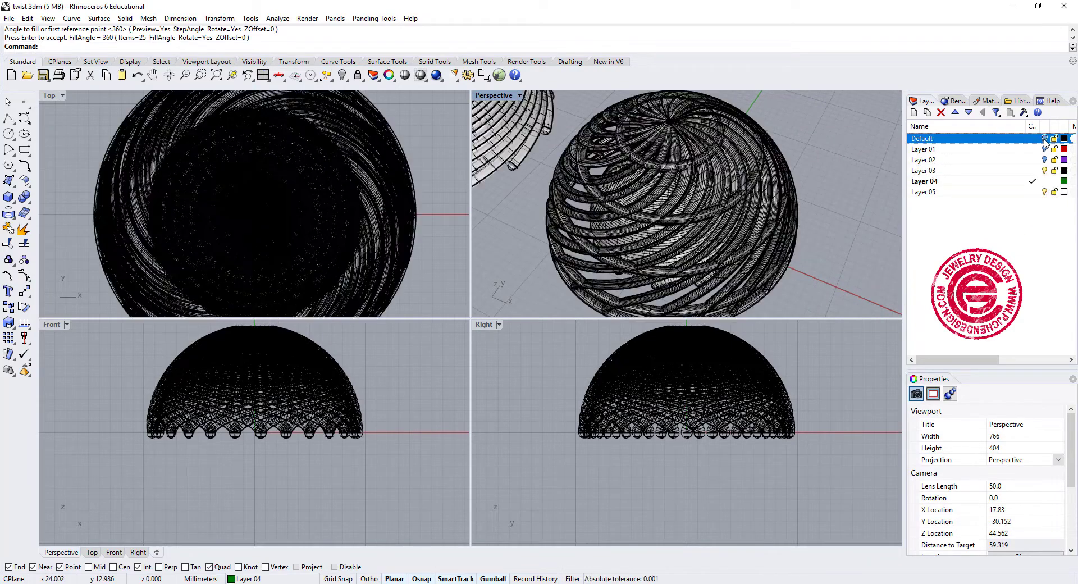
pyautogui.moveTo(766, 186); pyautogui.dragTo(713, 230, button='right')
pyautogui.scroll(-6, 638, 196)
pyautogui.click(1044, 170)
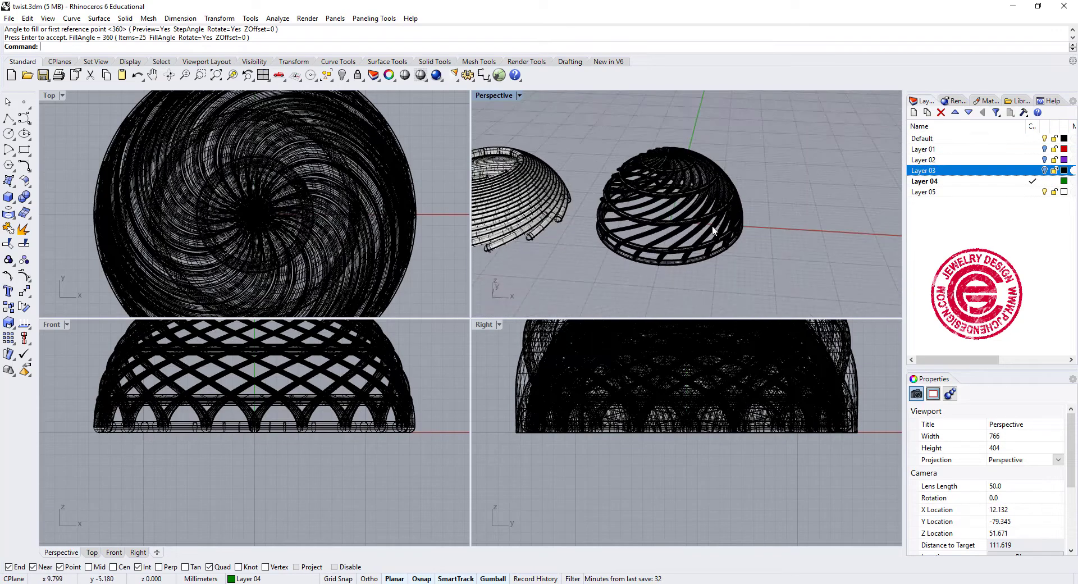
# - Examine the coiled-wire dome and the woven lattice dome in an enlarged Perspective view from several angles
pyautogui.doubleClick(505, 97)
pyautogui.scroll(-4, 385, 308)
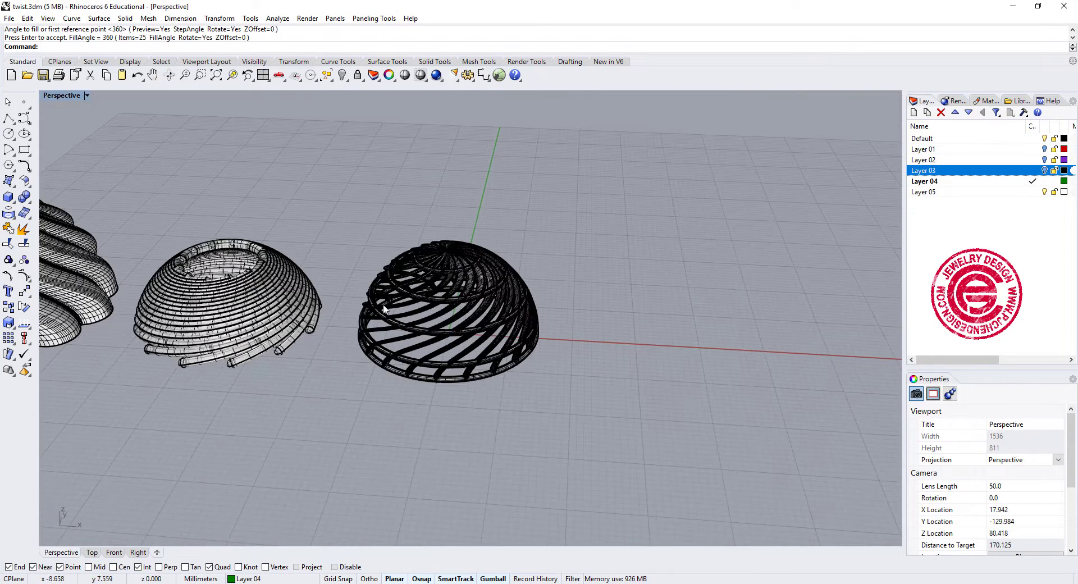
pyautogui.moveTo(393, 306); pyautogui.dragTo(647, 287, button='right')
pyautogui.scroll(4, 527, 284)
pyautogui.scroll(2, 527, 283)
pyautogui.scroll(-4, 505, 307)
pyautogui.click(647, 287)
pyautogui.click(428, 289)
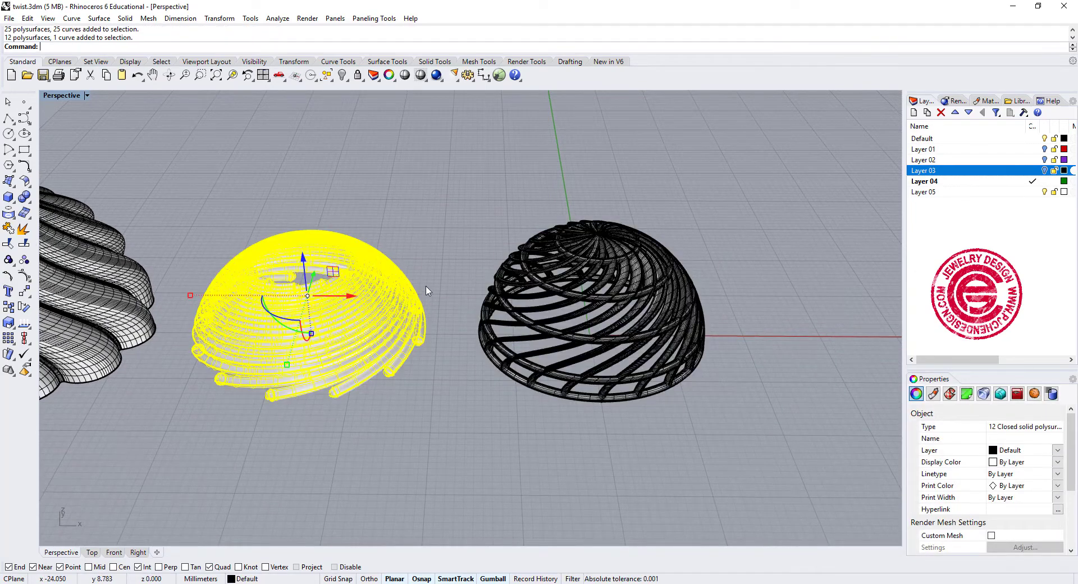
pyautogui.click(439, 241)
pyautogui.click(335, 306)
pyautogui.click(469, 228)
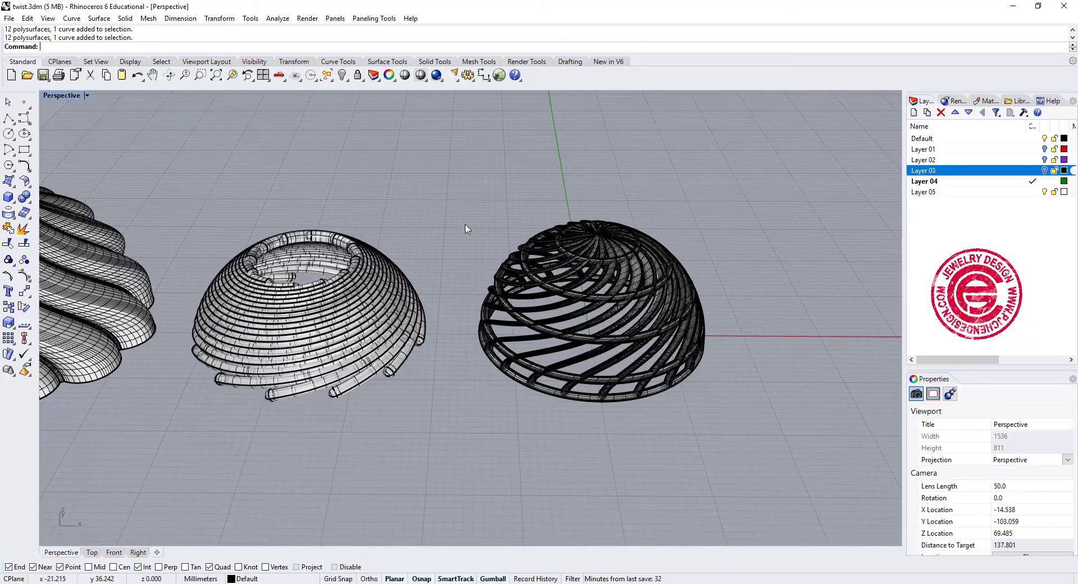
pyautogui.moveTo(462, 229); pyautogui.dragTo(645, 353, button='right')
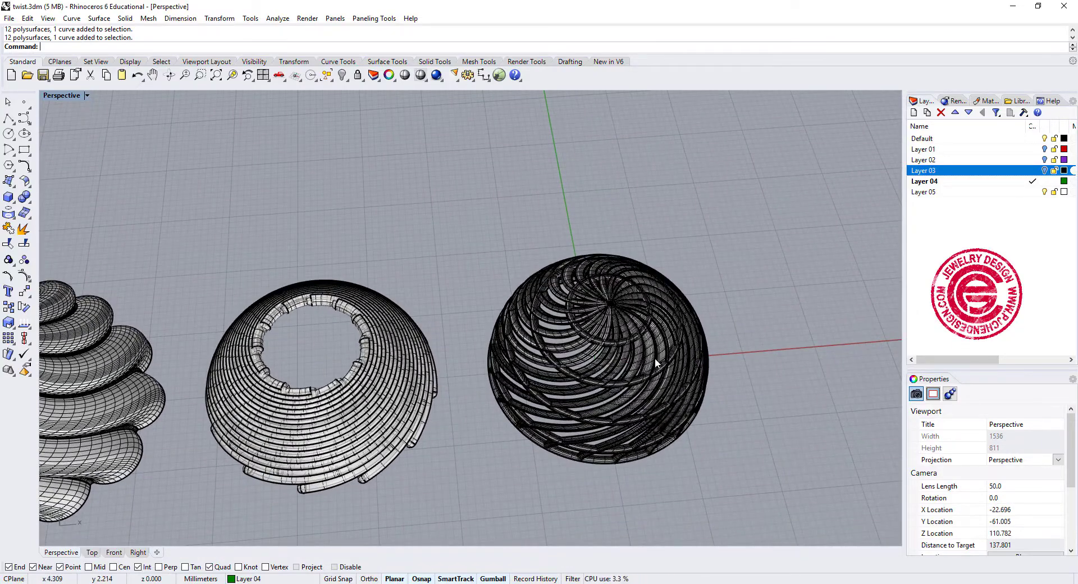
pyautogui.moveTo(726, 324); pyautogui.dragTo(665, 323, button='right')
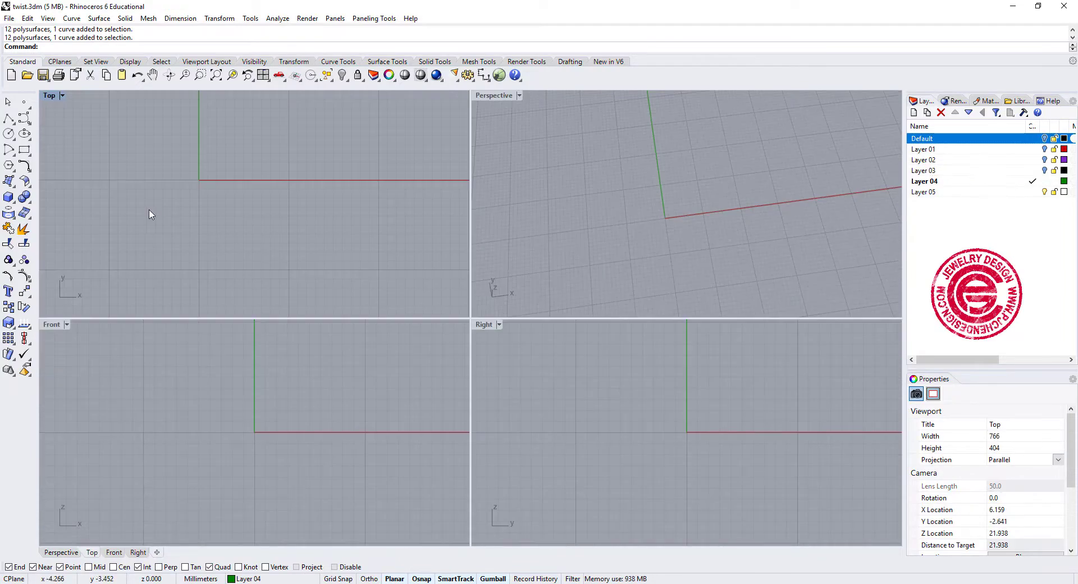
# - Create a sphere centred on the origin in the Top view, about 16 mm in diameter
pyautogui.click(9, 200)
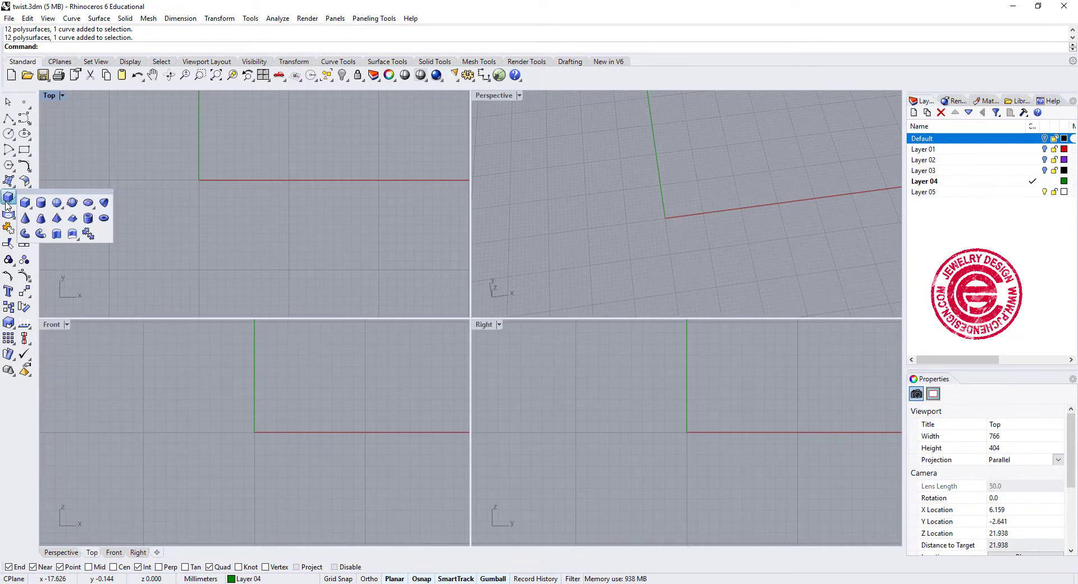
pyautogui.click(57, 203)
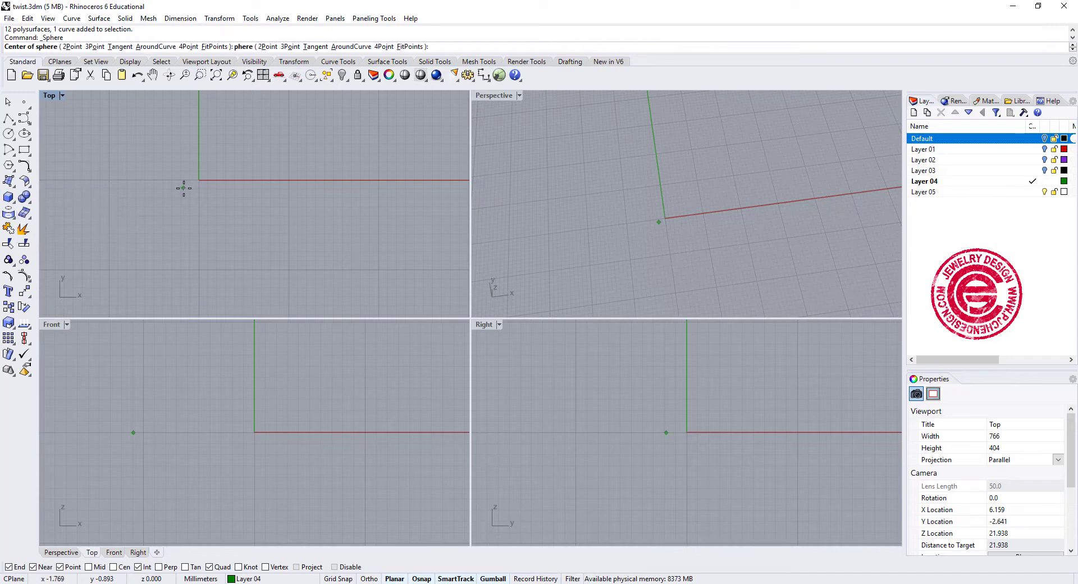
pyautogui.click(199, 179)
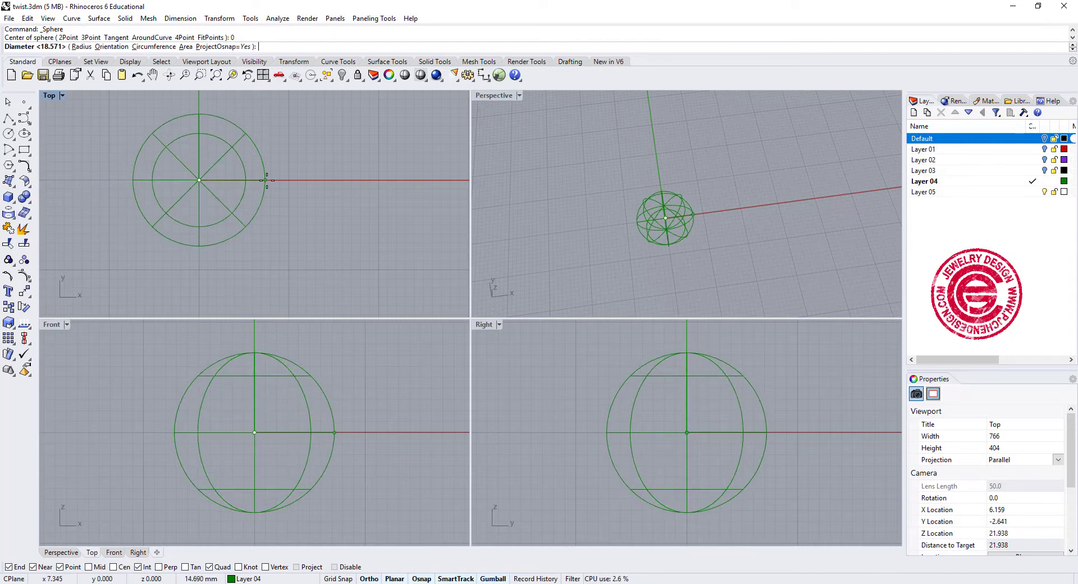
pyautogui.click(271, 181)
pyautogui.moveTo(357, 226); pyautogui.dragTo(397, 243, button='right')
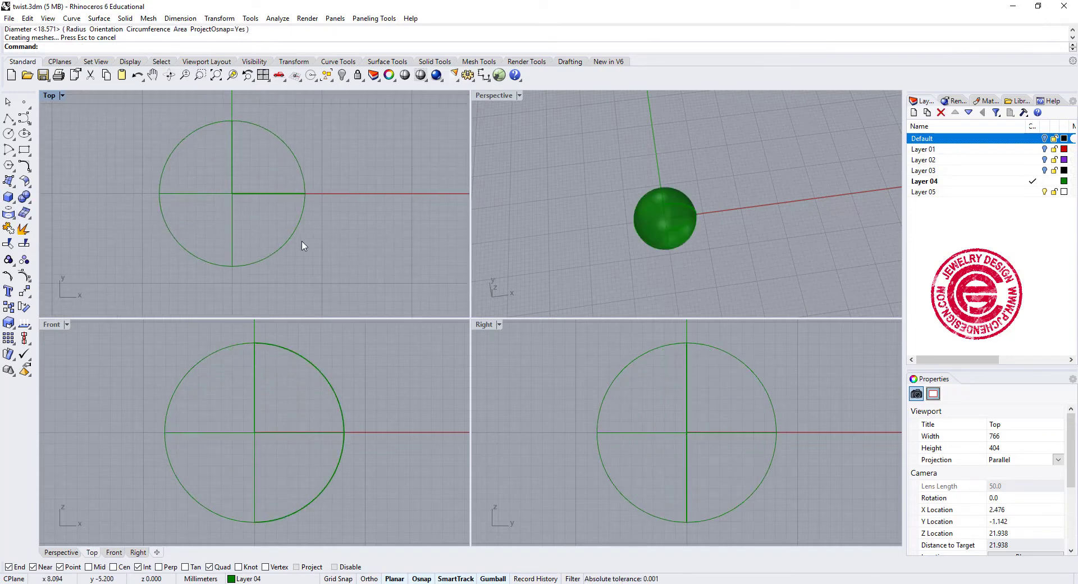
# - Draw a both-sided horizontal line from the origin in the Front view, extending about 14 mm each way past the sphere
pyautogui.click(10, 120)
pyautogui.click(55, 125)
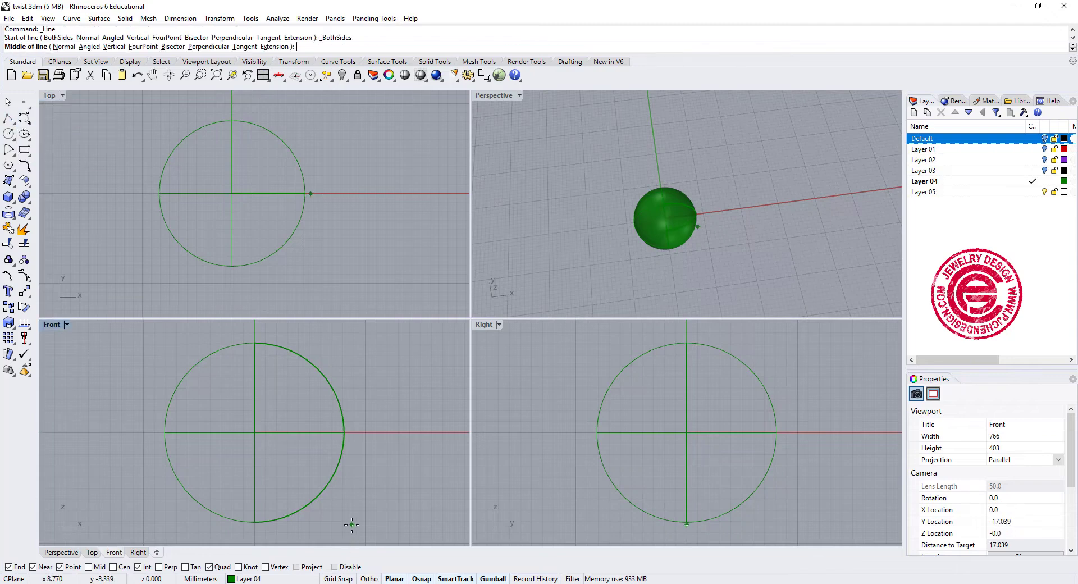
pyautogui.write('0')
pyautogui.press('Return')
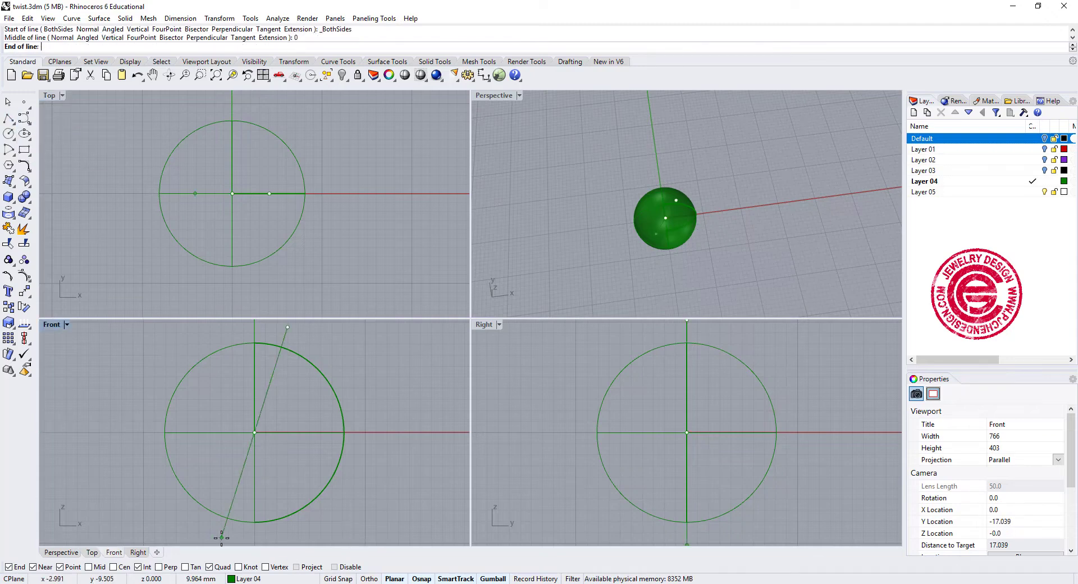
pyautogui.click(101, 432)
# - Trim away the lower half of the sphere with the horizontal line and delete the line
pyautogui.moveTo(132, 457); pyautogui.dragTo(107, 399)
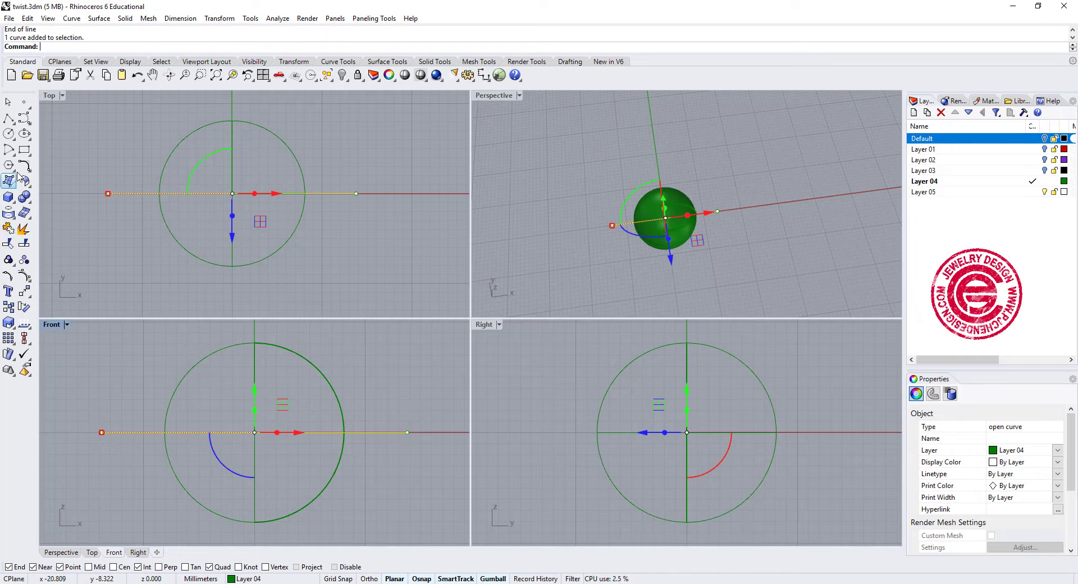
pyautogui.click(8, 245)
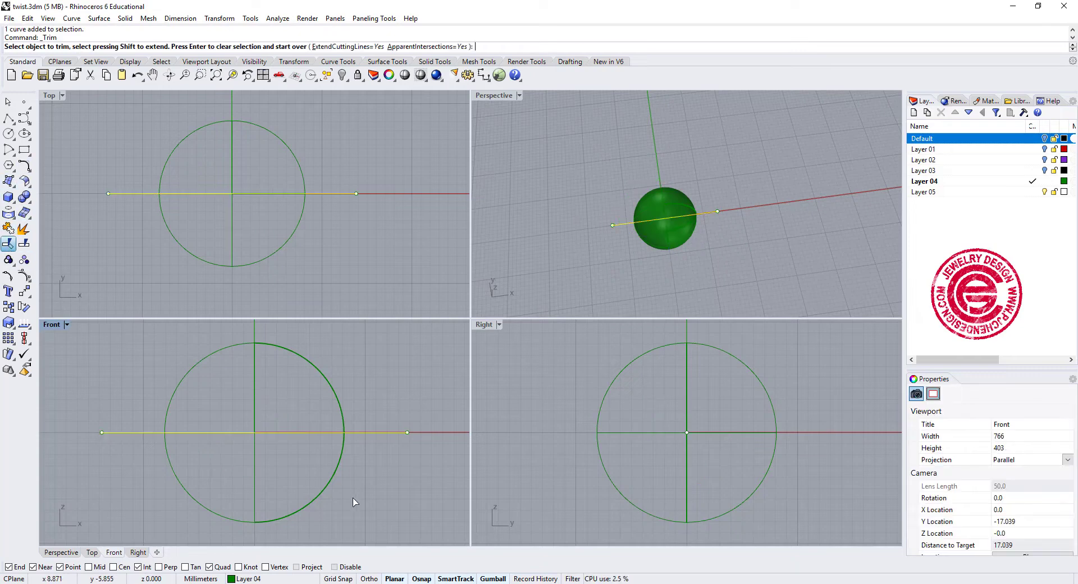
pyautogui.click(321, 483)
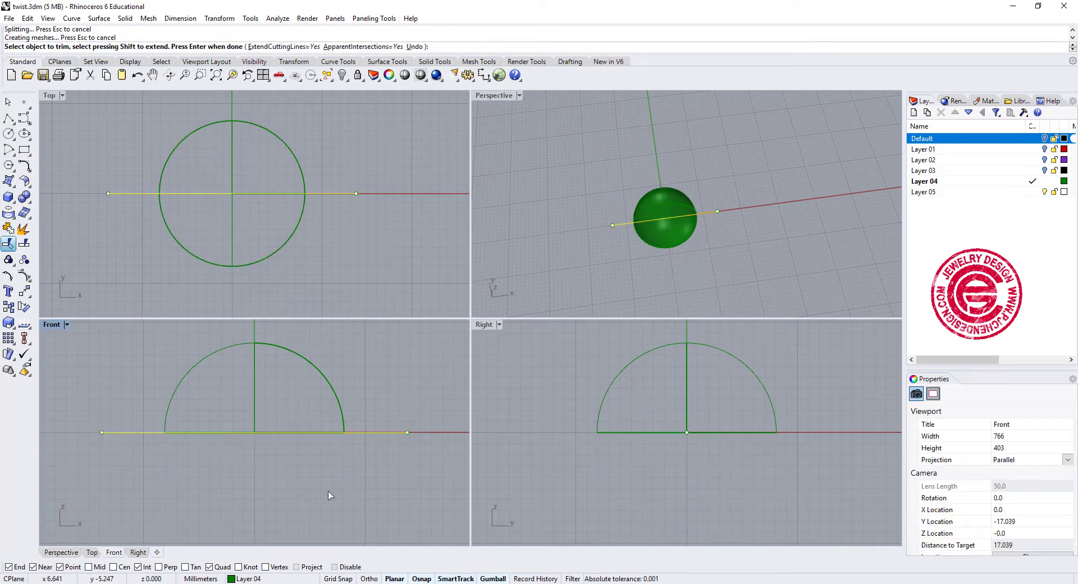
pyautogui.press('Return')
pyautogui.click(395, 432)
pyautogui.press('Delete')
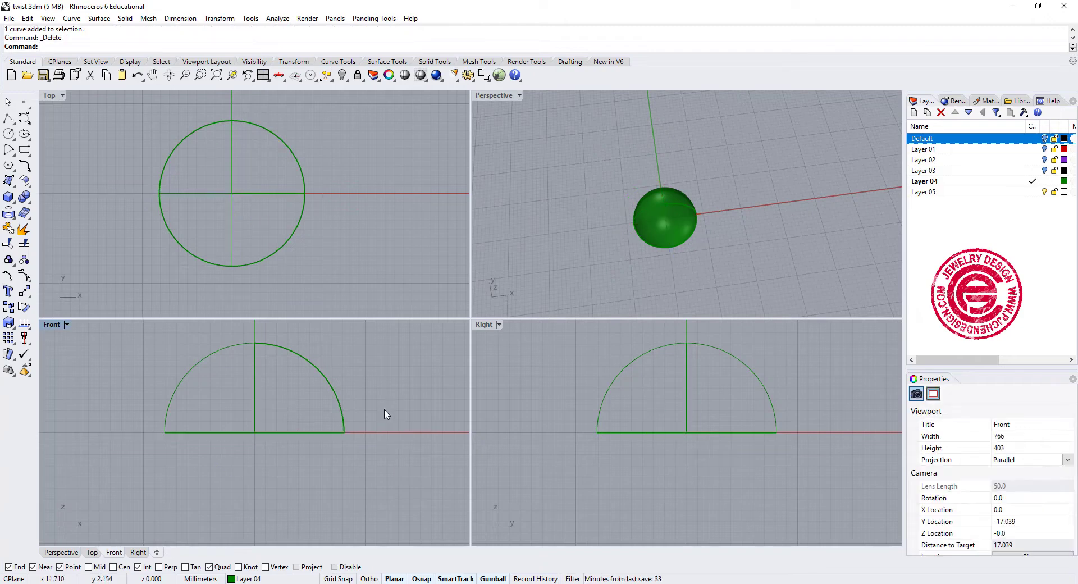
# - Maximize the Perspective view and set Layer 04's color to black
pyautogui.scroll(2, 617, 175)
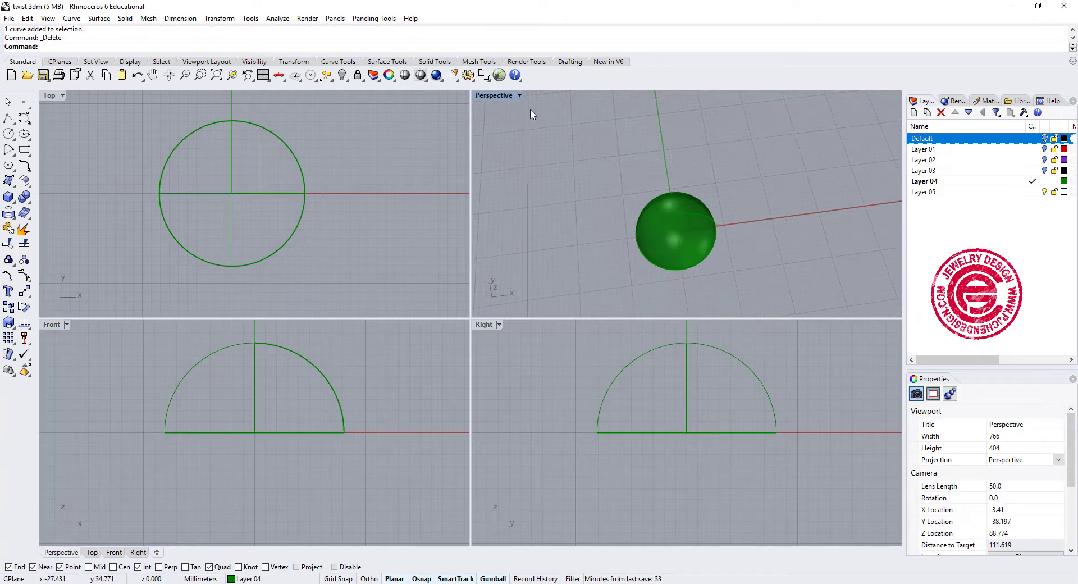
pyautogui.doubleClick(504, 96)
pyautogui.click(1058, 183)
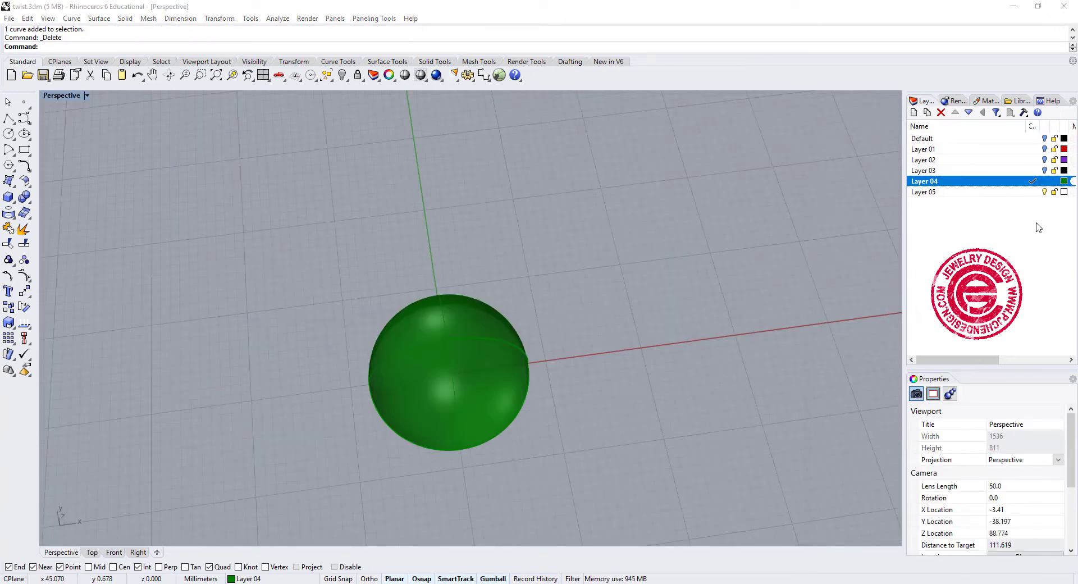
pyautogui.press('Return')
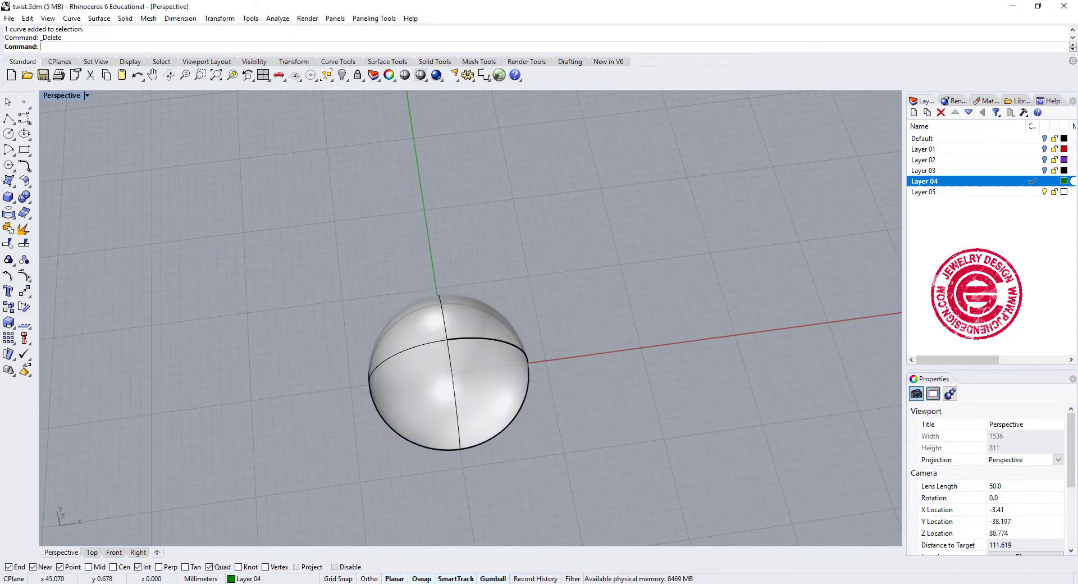
# - Turn on the control points of the hemisphere surface
pyautogui.moveTo(616, 340); pyautogui.dragTo(557, 313, button='right')
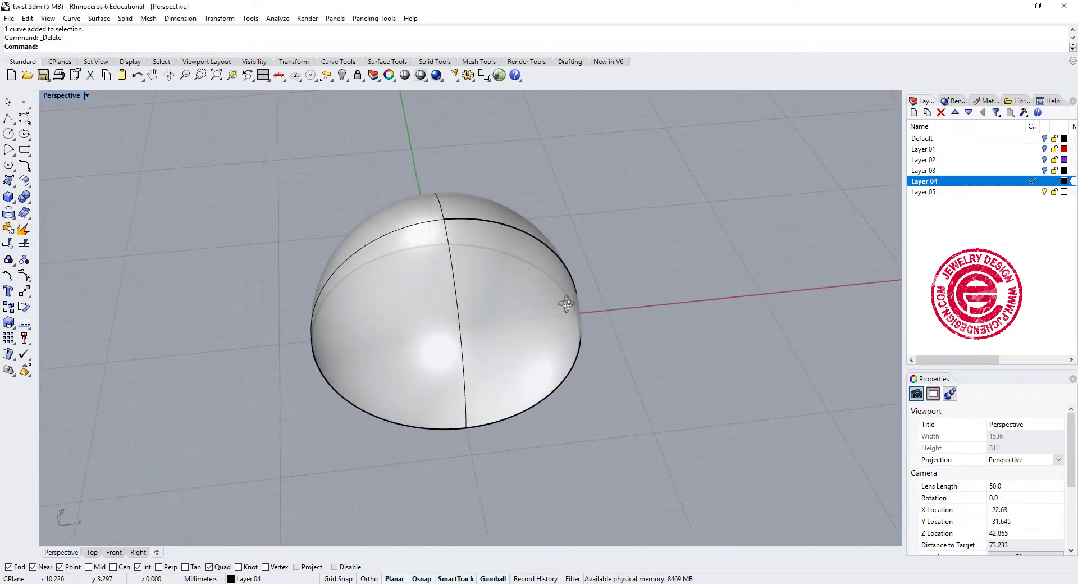
pyautogui.click(511, 303)
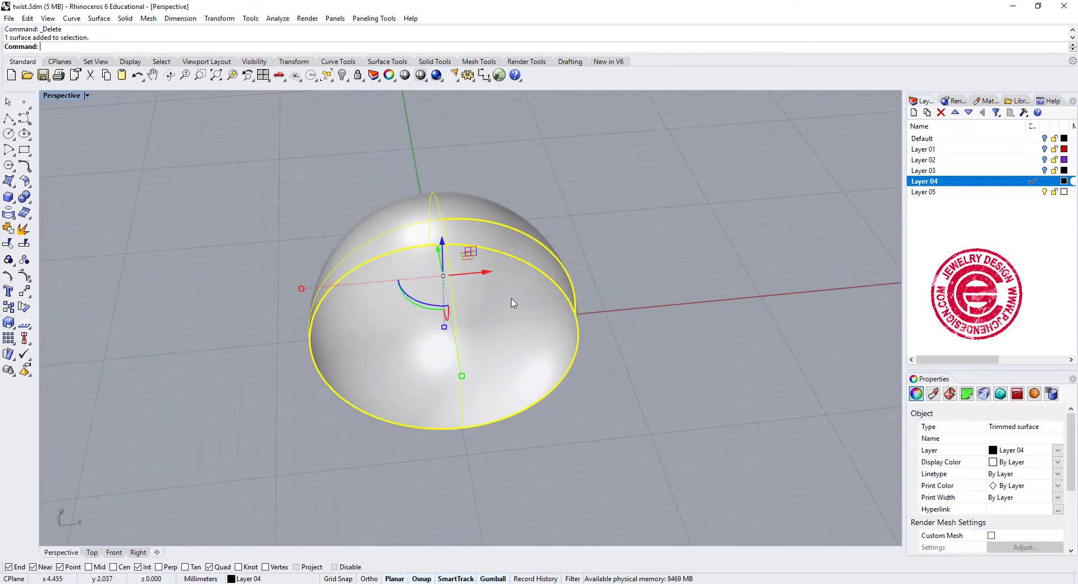
pyautogui.click(24, 276)
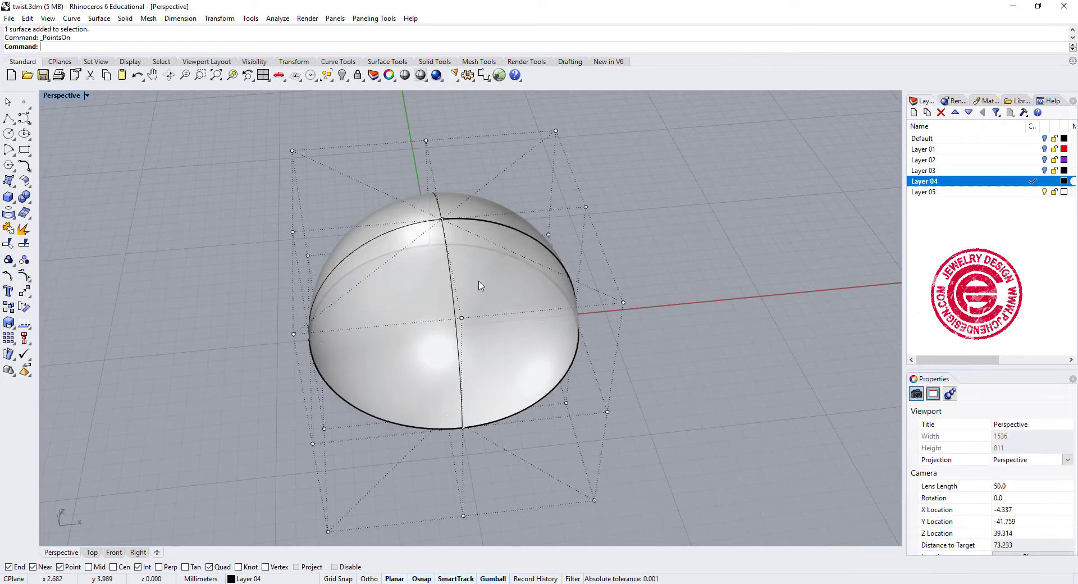
# - Rebuild the hemisphere with 20 U and 12 V points at degree 3, deleting the input and retrimming, and hide its control points
pyautogui.click(539, 324)
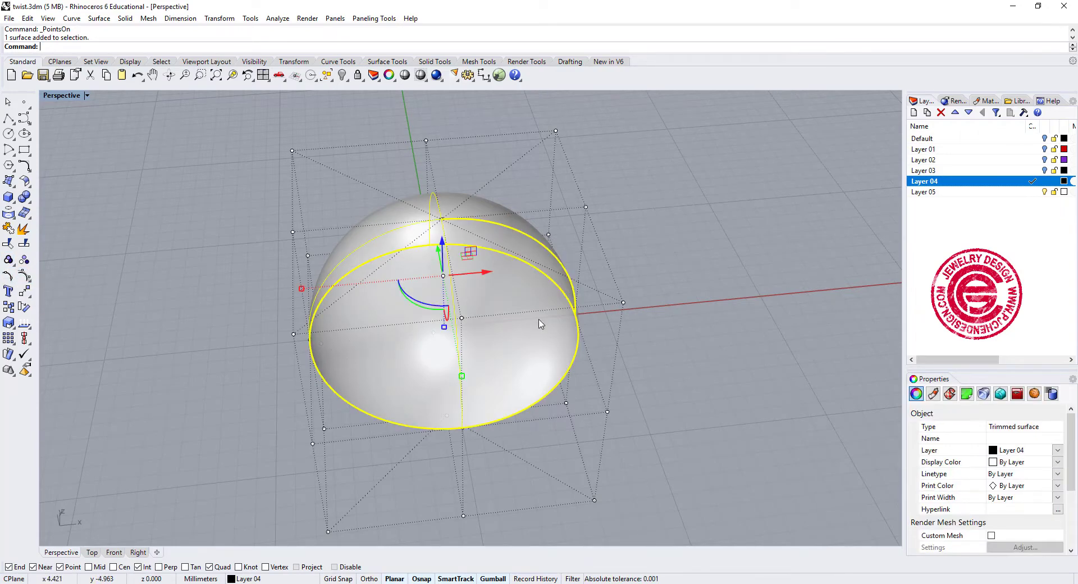
pyautogui.write('rebuild')
pyautogui.press('Return')
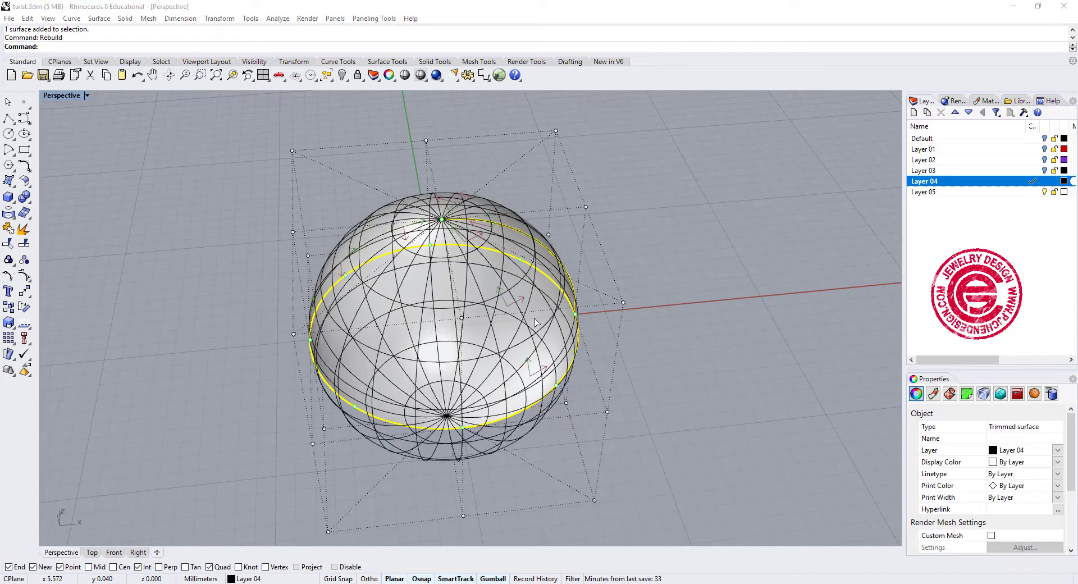
pyautogui.moveTo(584, 341); pyautogui.dragTo(625, 318, button='right')
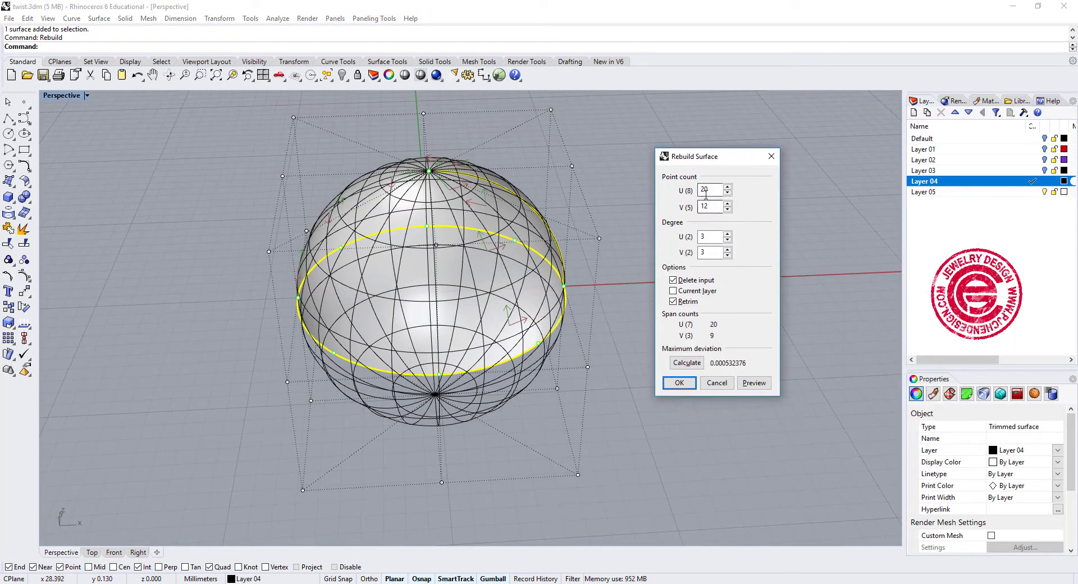
pyautogui.moveTo(549, 261)
pyautogui.mouseDown(button='right')
pyautogui.moveTo(536, 204)
pyautogui.moveTo(570, 255)
pyautogui.moveTo(537, 247)
pyautogui.mouseUp(button='right')
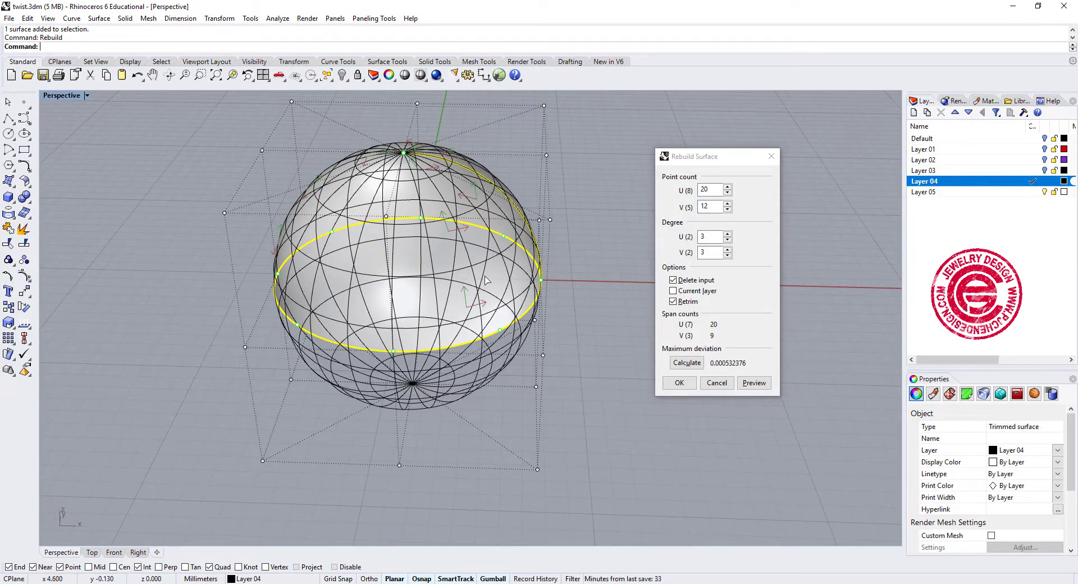
pyautogui.scroll(2, 494, 280)
pyautogui.moveTo(503, 275)
pyautogui.mouseDown(button='right')
pyautogui.moveTo(537, 272)
pyautogui.moveTo(515, 273)
pyautogui.mouseUp(button='right')
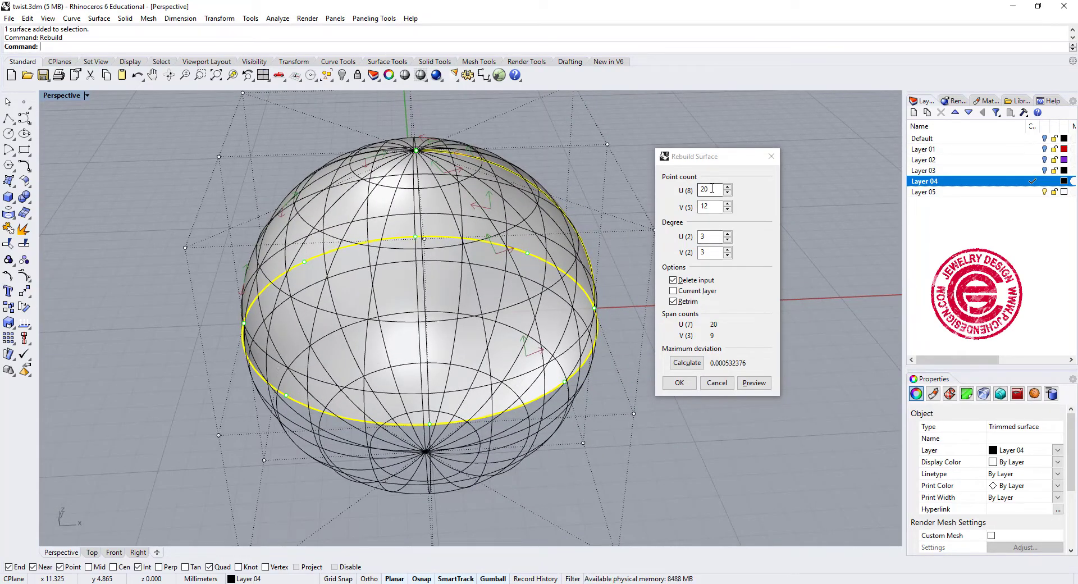
pyautogui.click(685, 386)
pyautogui.click(677, 385)
pyautogui.moveTo(588, 355); pyautogui.dragTo(574, 302, button='right')
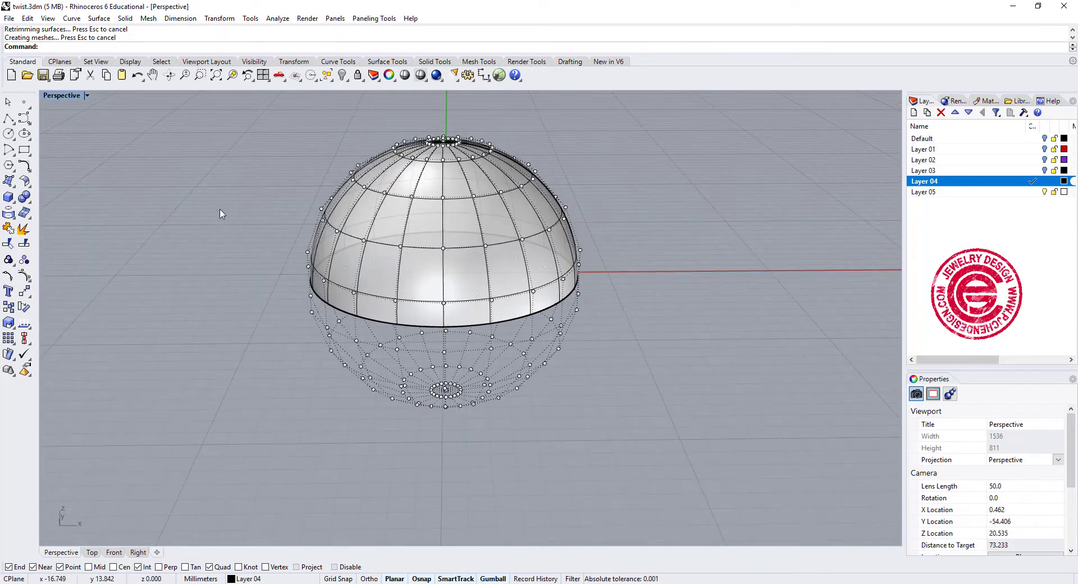
pyautogui.press('Escape')
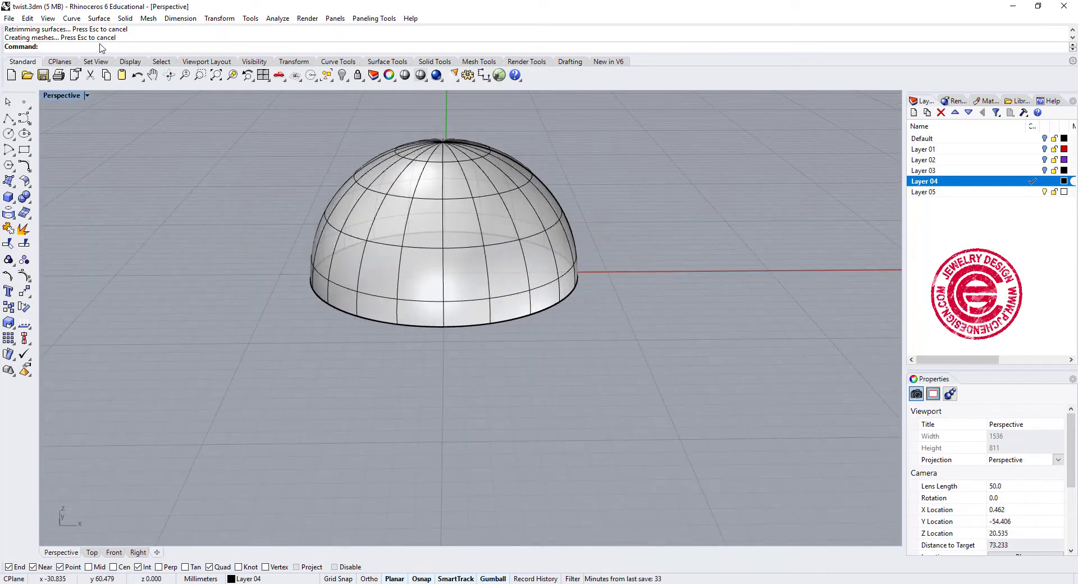
# - Extract the wireframe curves from the rebuilt hemisphere and delete its surface
pyautogui.click(71, 19)
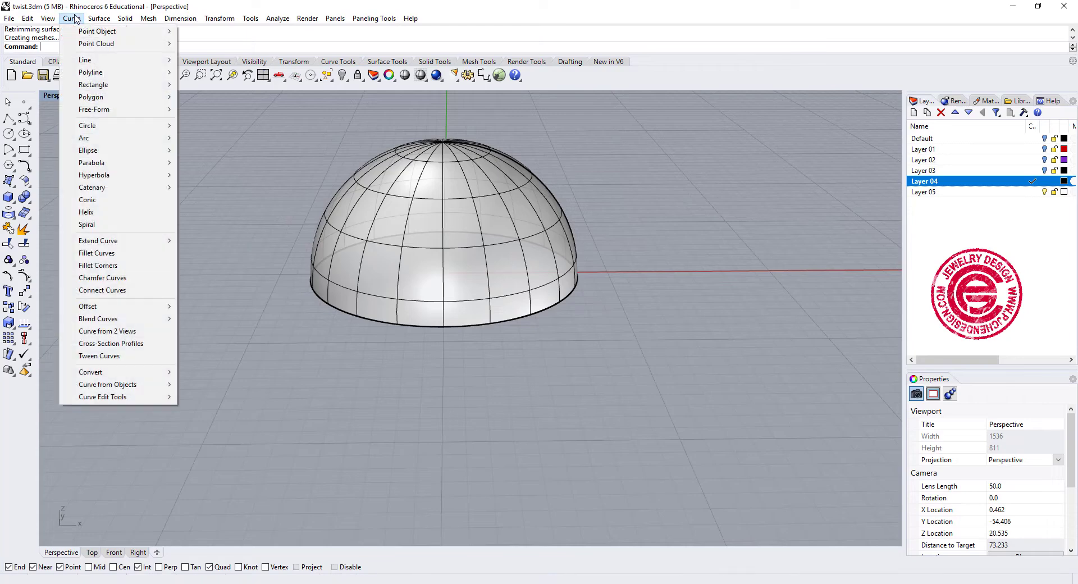
pyautogui.moveTo(129, 385)
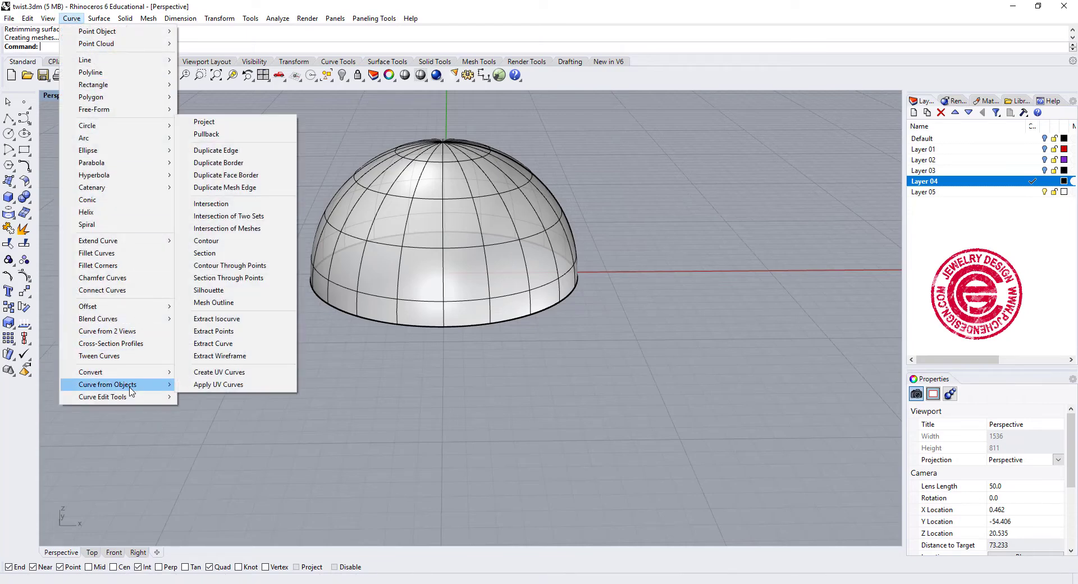
pyautogui.click(239, 357)
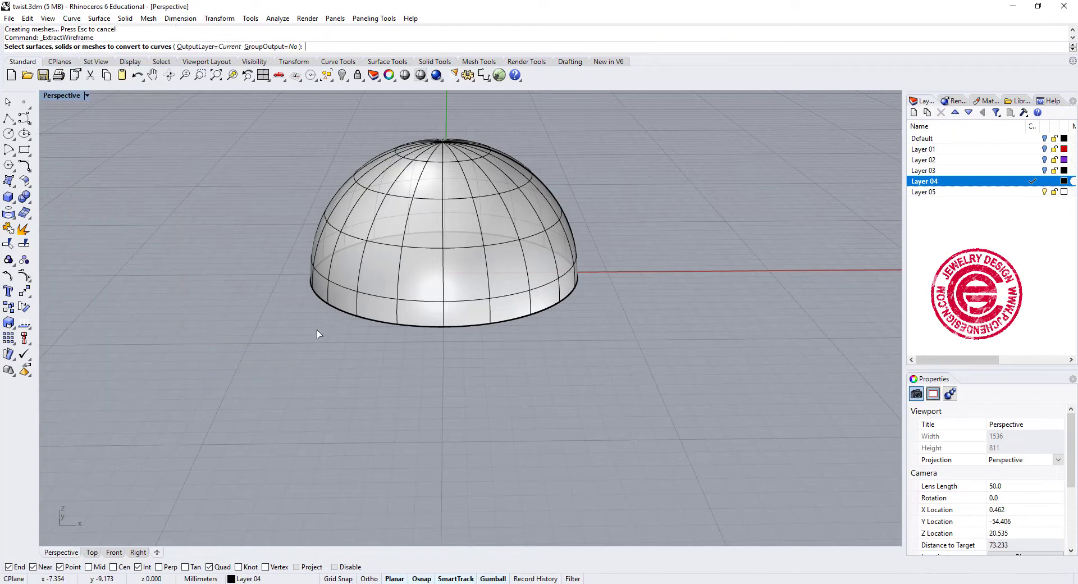
pyautogui.click(418, 281)
pyautogui.press('Return')
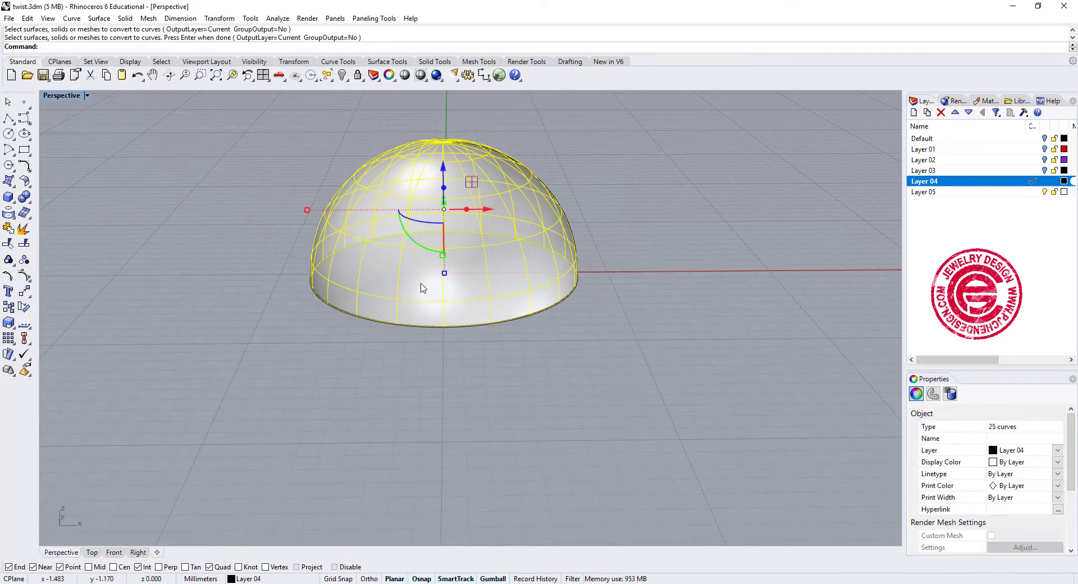
pyautogui.click(417, 372)
# - Pipe all 25 wireframe curves of the dome with a 0.25 mm radius, round caps and no wall thickness
pyautogui.moveTo(233, 155); pyautogui.dragTo(676, 523)
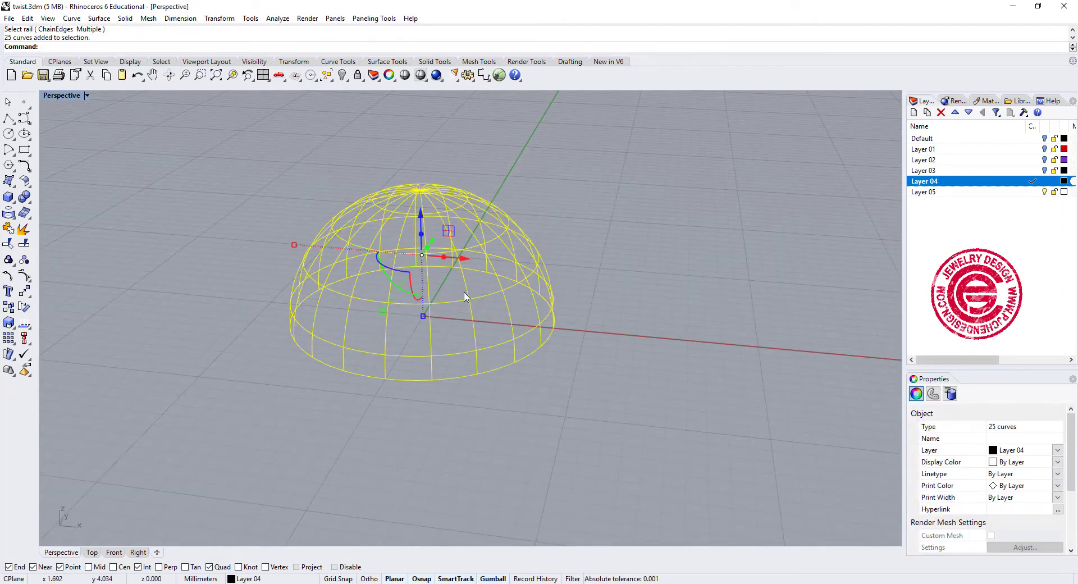
pyautogui.click(13, 200)
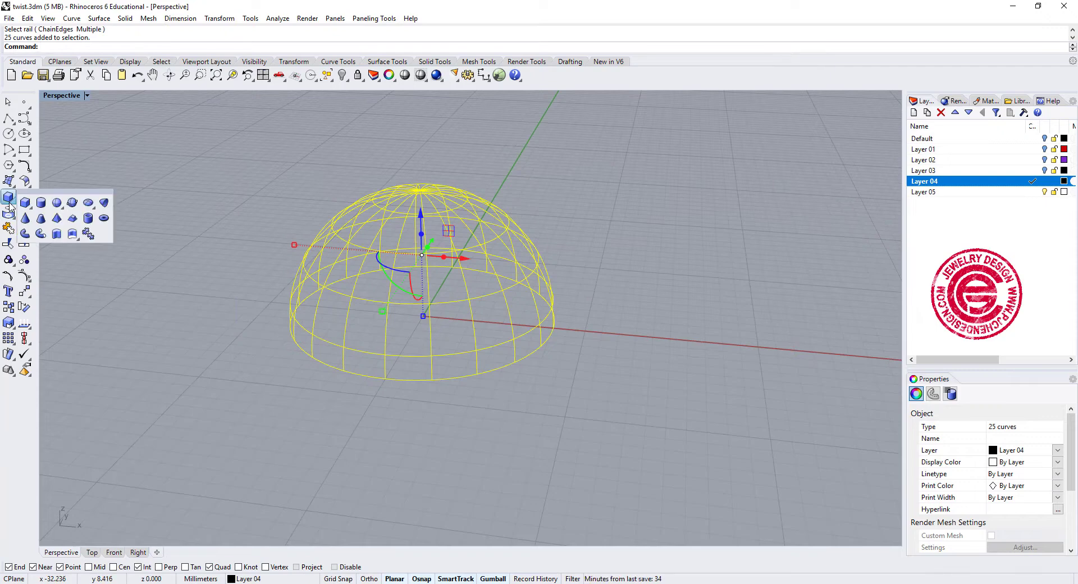
pyautogui.click(40, 235)
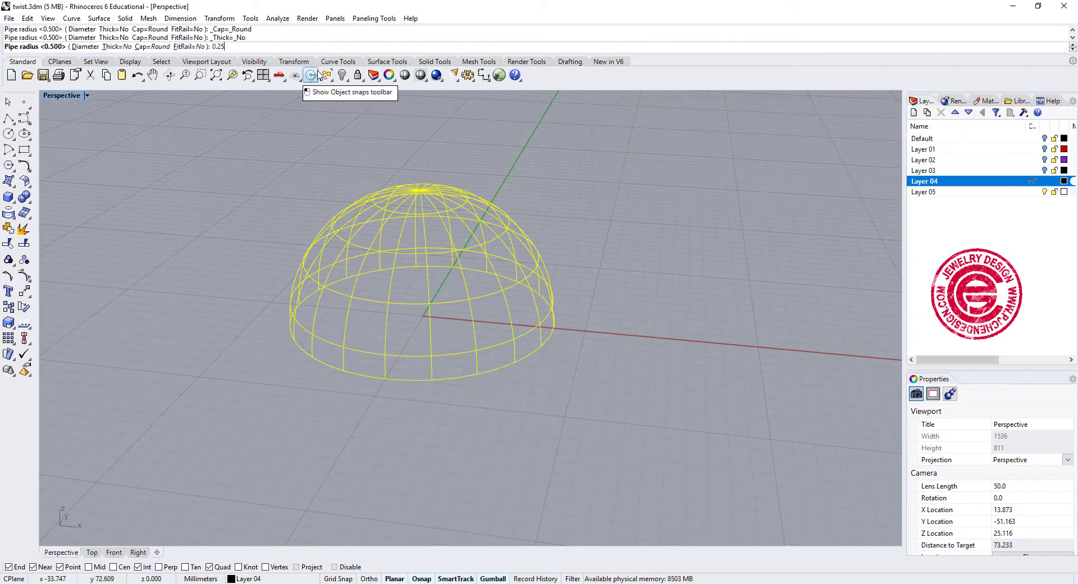
pyautogui.write('0.25')
pyautogui.press('Return')
pyautogui.press('Escape')
# - Twist the whole piped dome by about a quarter turn around a vertical axis from the origin to about 9.7 mm high, without copying
pyautogui.moveTo(593, 303); pyautogui.dragTo(307, 227, button='right')
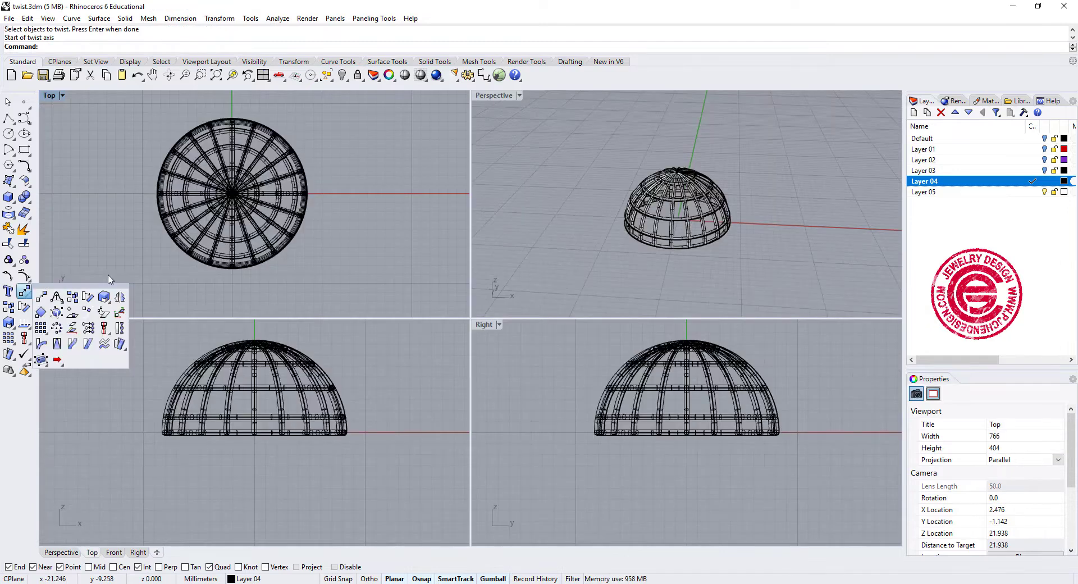
pyautogui.click(120, 330)
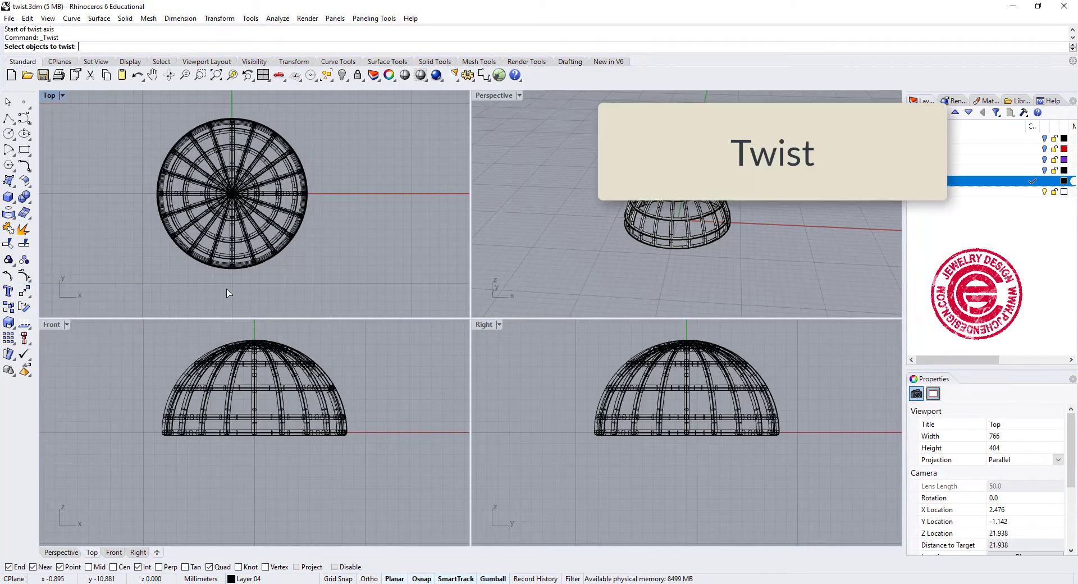
pyautogui.click(247, 260)
pyautogui.press('Return')
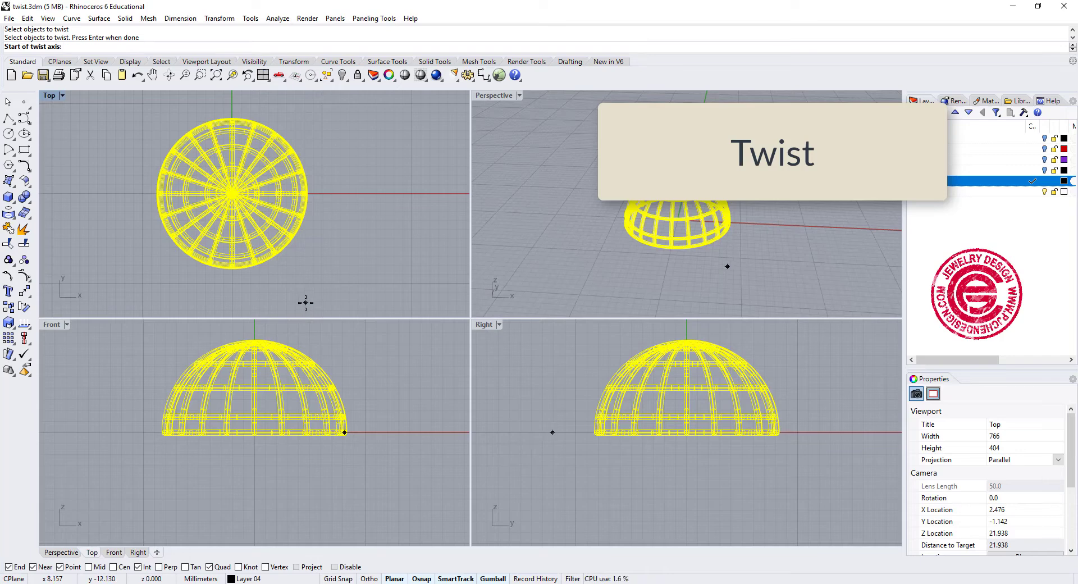
pyautogui.write('0')
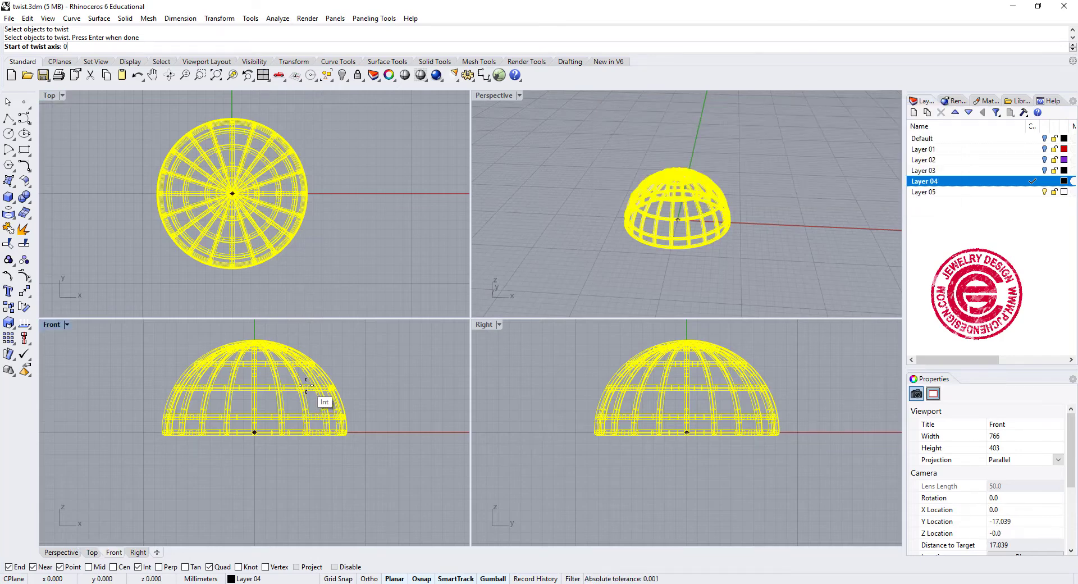
pyautogui.press('Return')
pyautogui.moveTo(280, 503); pyautogui.dragTo(247, 548, button='right')
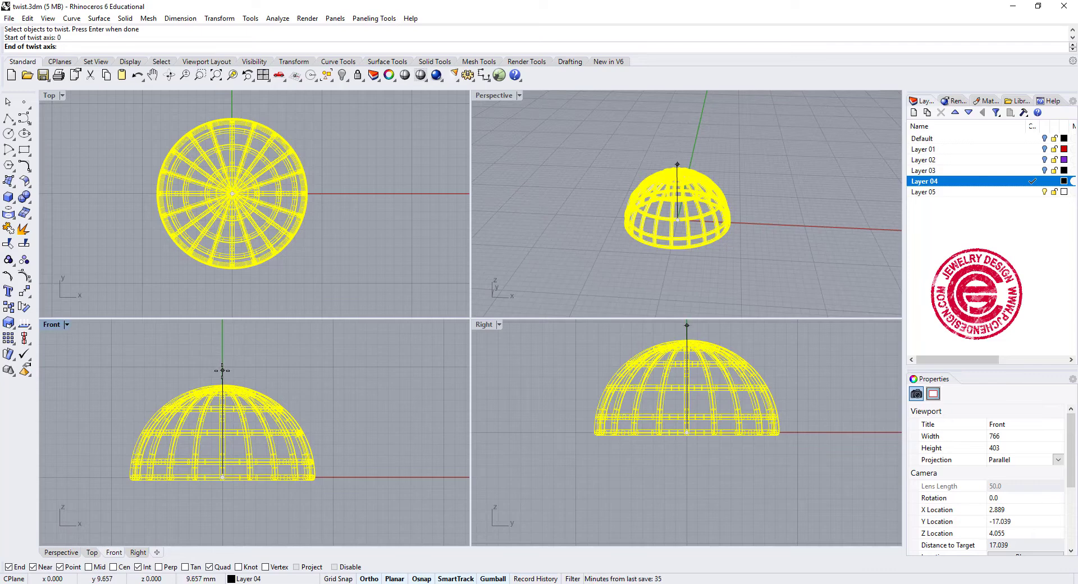
pyautogui.click(222, 369)
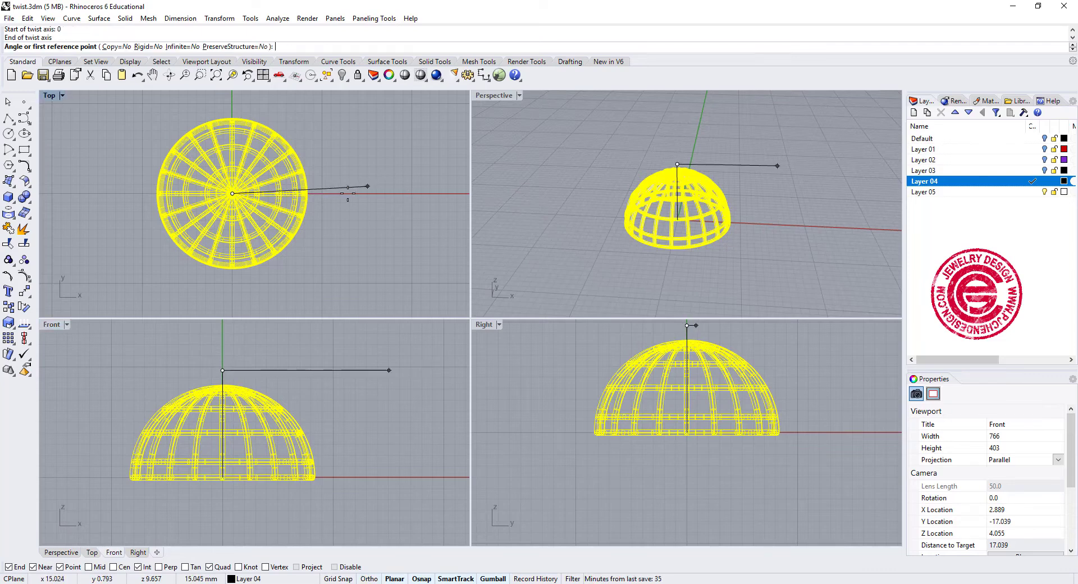
pyautogui.click(340, 196)
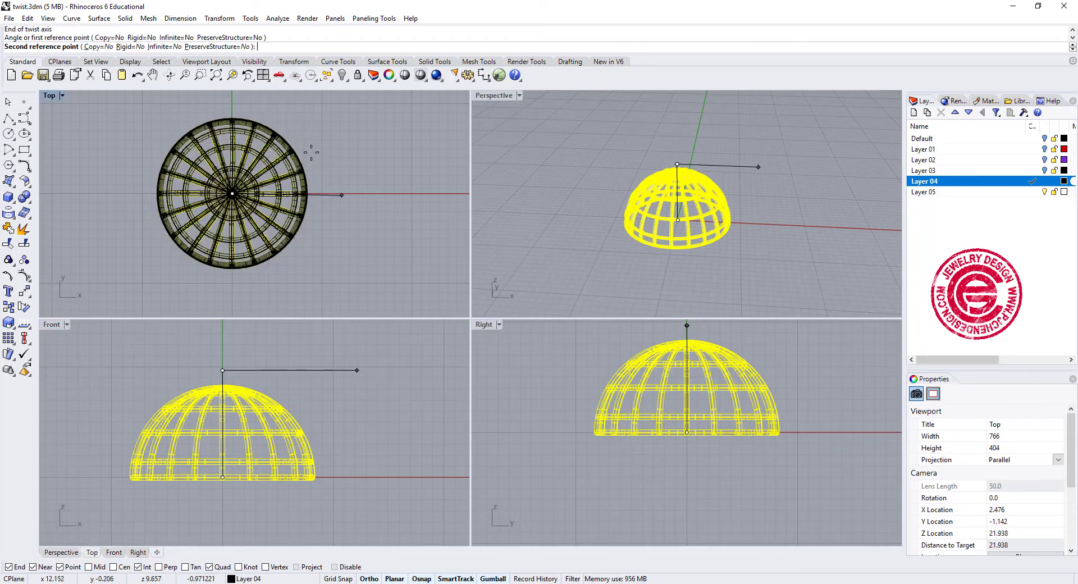
pyautogui.click(236, 104)
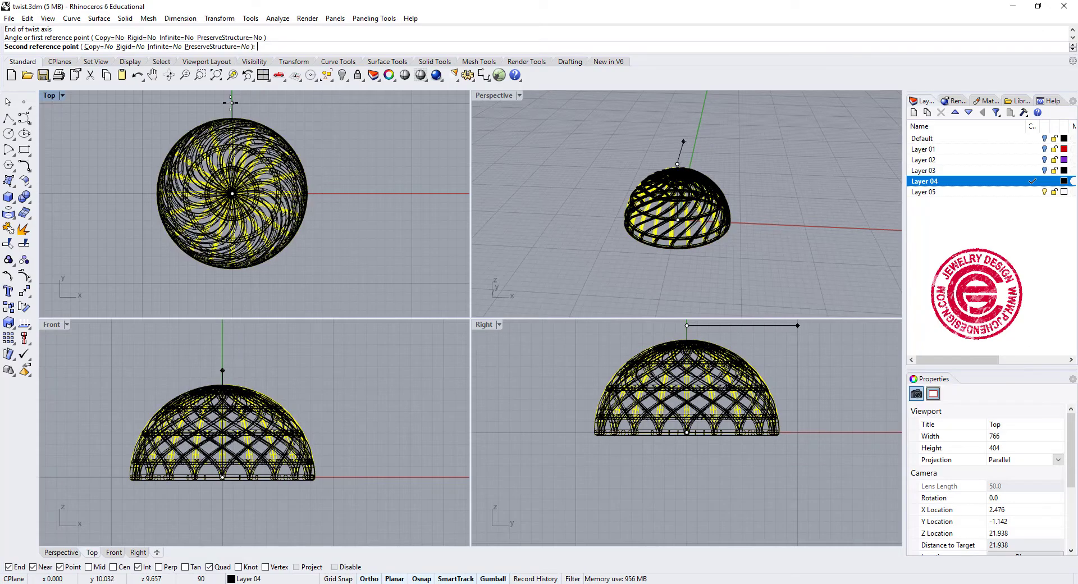
# - Maximize the Perspective view and examine the twisted lattice dome and the other finished twisted forms from different angles
pyautogui.doubleClick(496, 96)
pyautogui.scroll(3, 456, 221)
pyautogui.moveTo(533, 275); pyautogui.dragTo(570, 260, button='right')
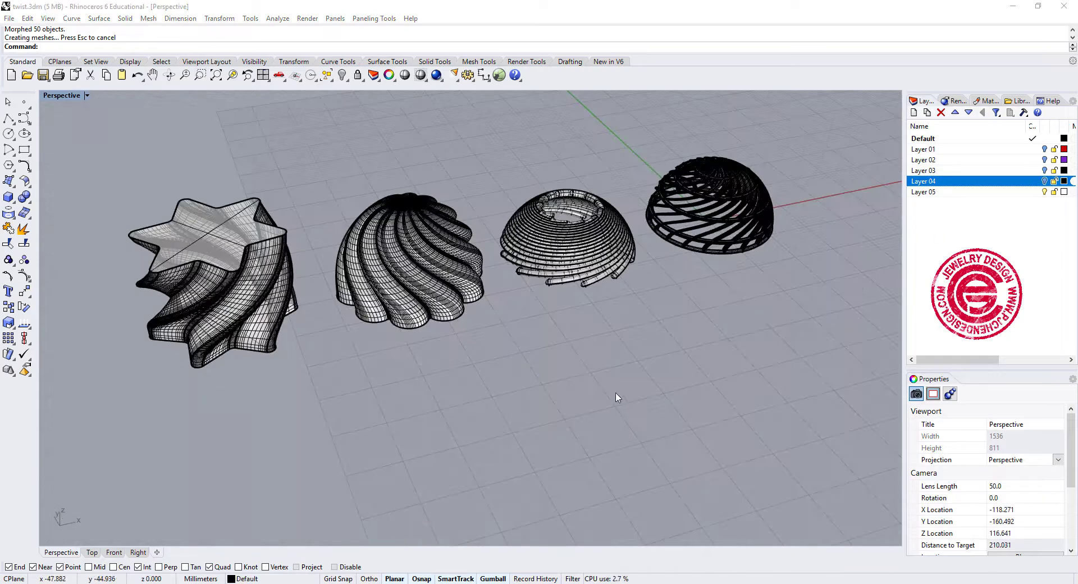
pyautogui.moveTo(616, 397); pyautogui.dragTo(666, 404, button='right')
pyautogui.scroll(2, 600, 374)
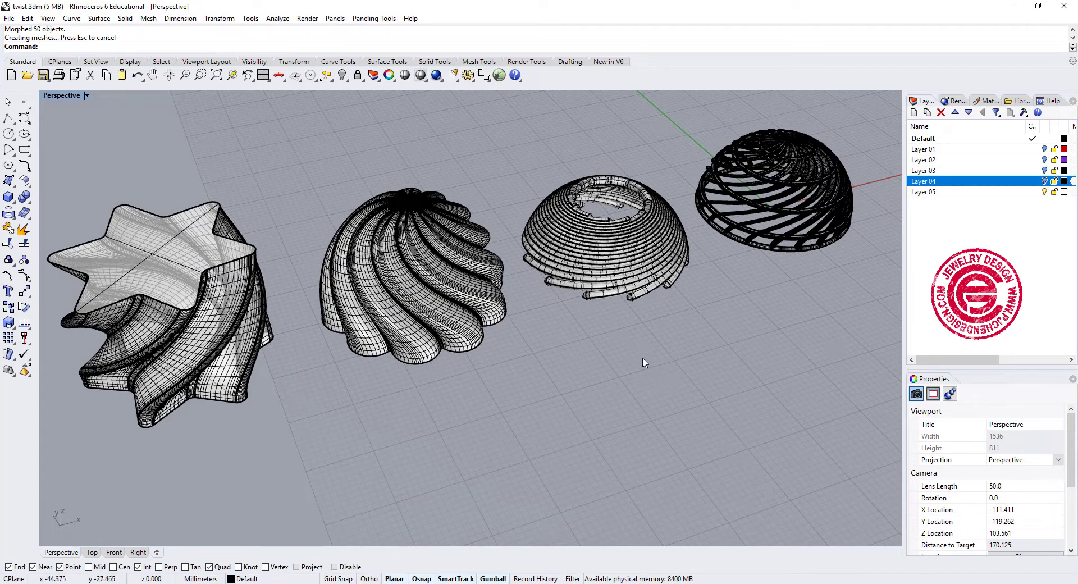
pyautogui.moveTo(636, 361)
pyautogui.mouseDown(button='right')
pyautogui.moveTo(635, 380)
pyautogui.moveTo(633, 361)
pyautogui.moveTo(645, 352)
pyautogui.moveTo(685, 353)
pyautogui.moveTo(622, 353)
pyautogui.mouseUp(button='right')
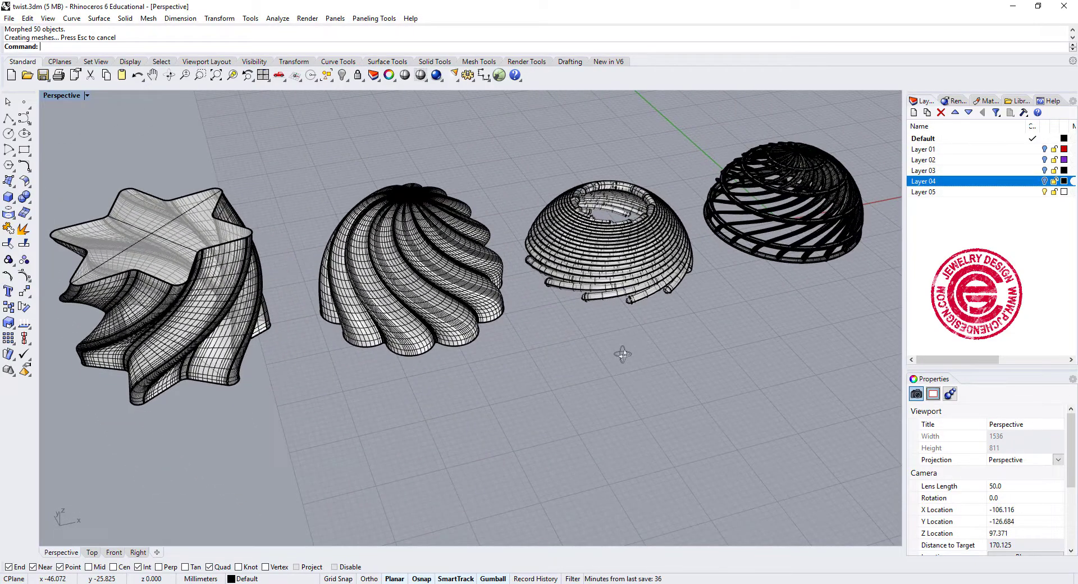
pyautogui.moveTo(495, 323); pyautogui.dragTo(495, 349, button='right')
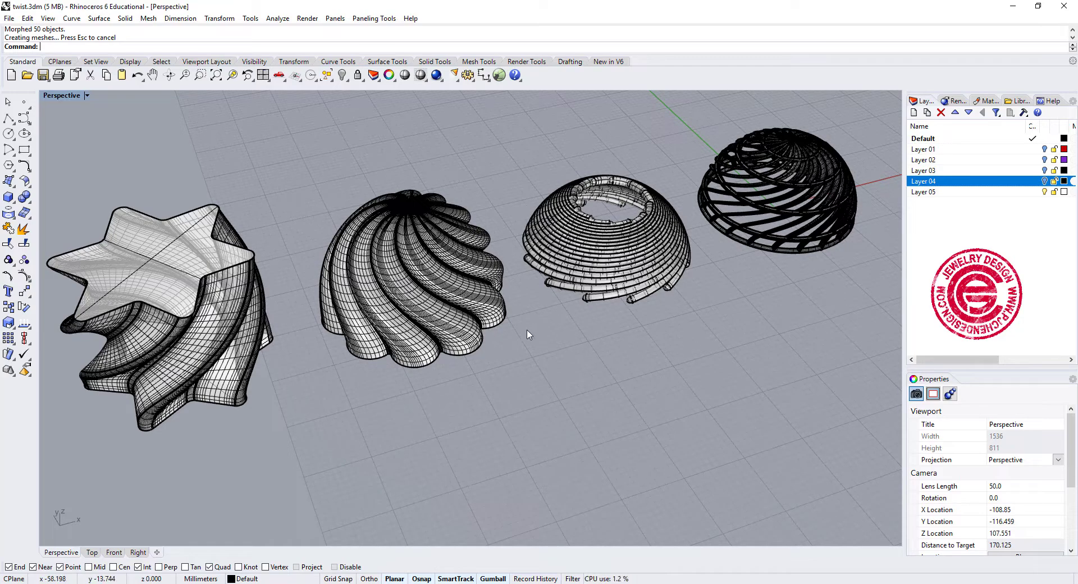
pyautogui.moveTo(601, 407); pyautogui.dragTo(621, 430, button='right')
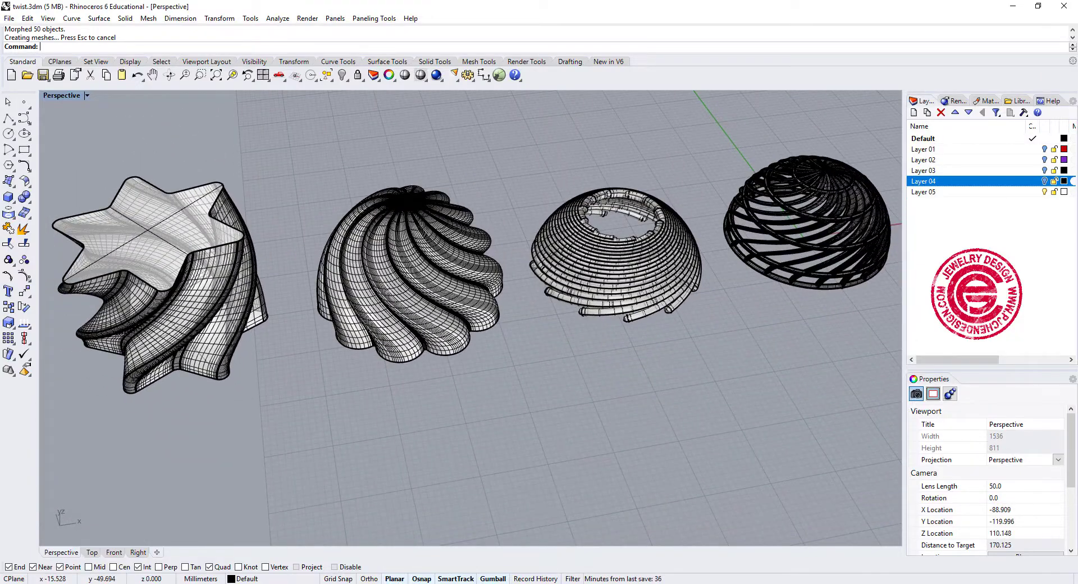